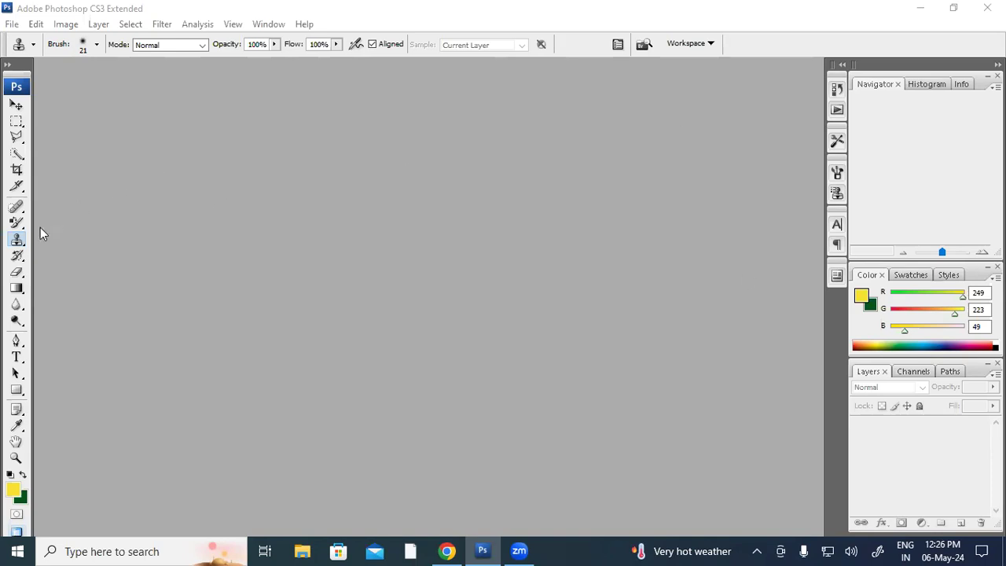
pyautogui.click(23, 246)
pyautogui.rightClick(16, 246)
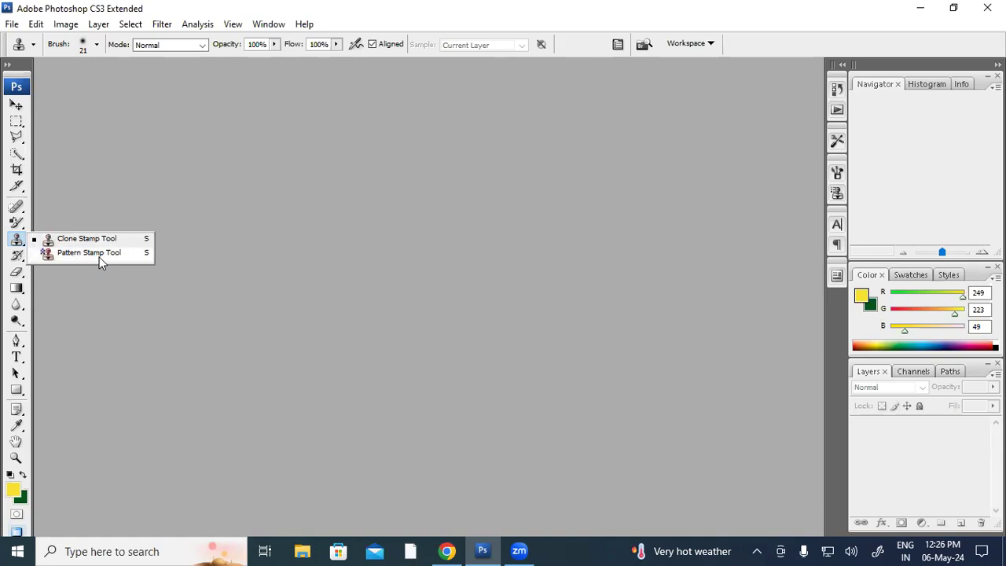
pyautogui.click(134, 314)
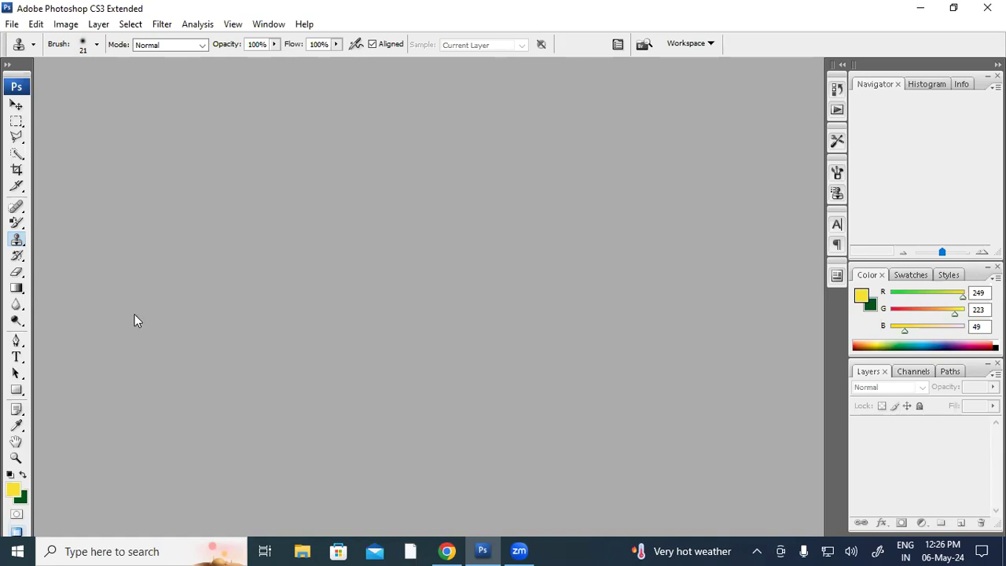
pyautogui.click(22, 226)
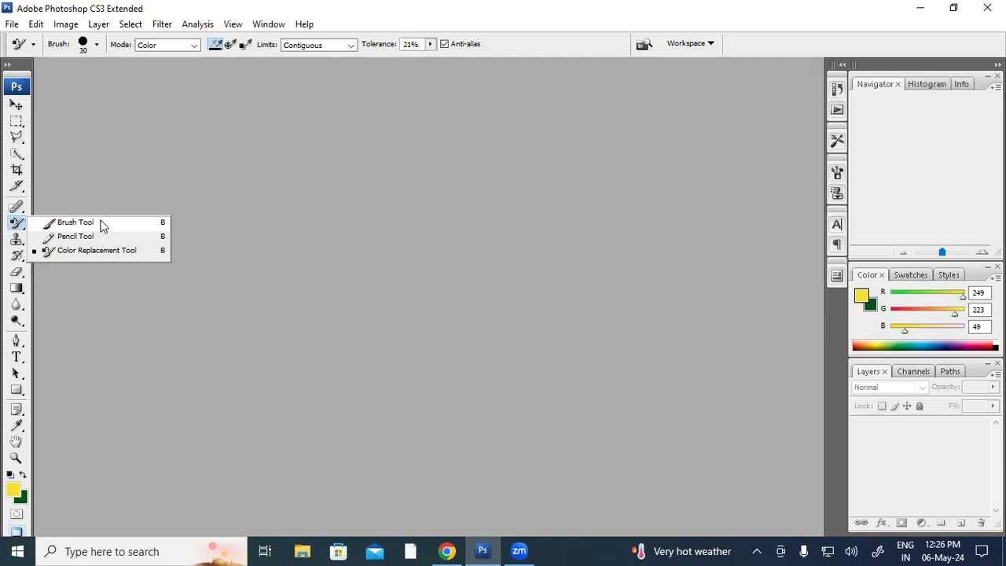
# Open the image ghn from the Photoshop folder
pyautogui.click(222, 227)
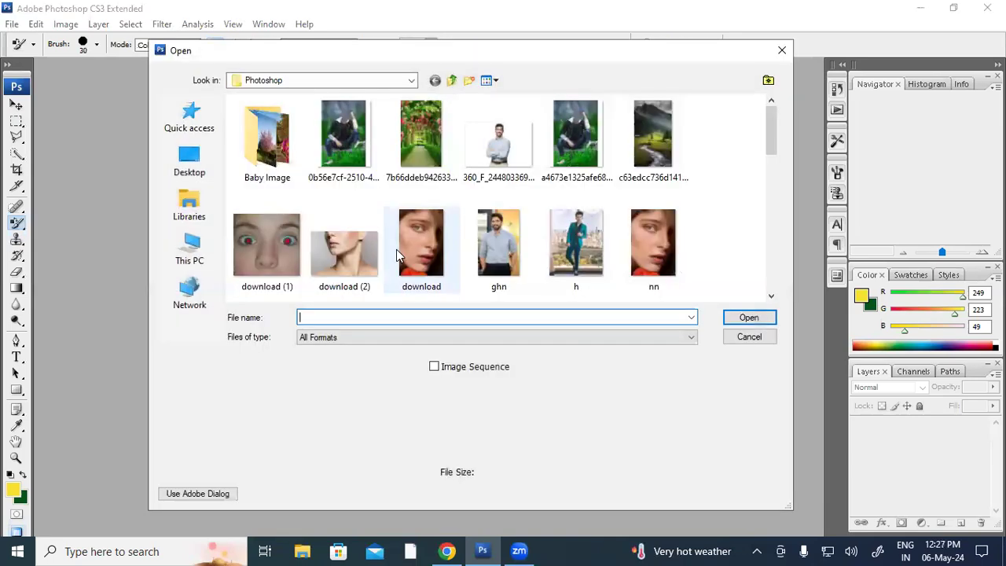
pyautogui.doubleClick(488, 250)
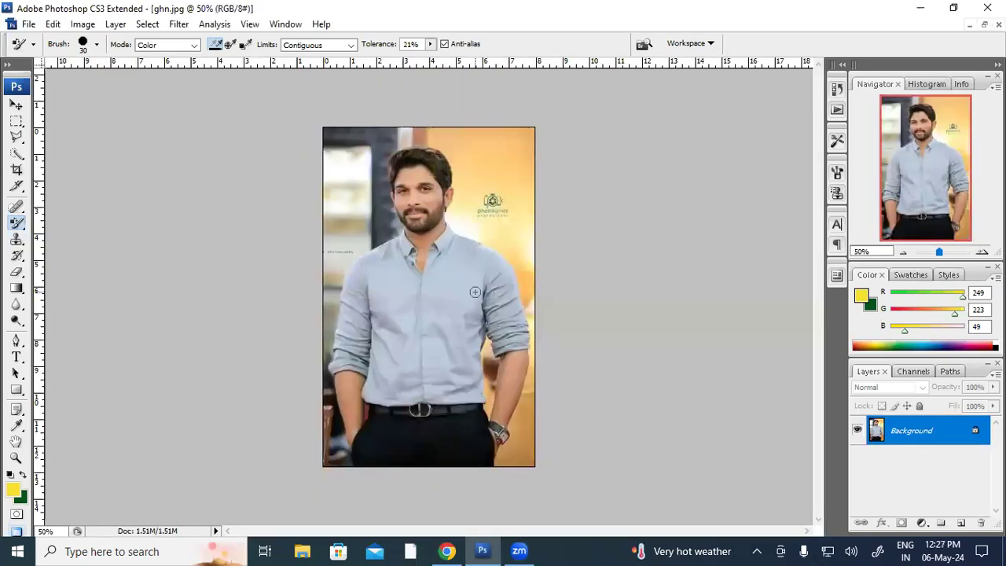
pyautogui.hotkey('ctrl', '+')
pyautogui.hotkey('ctrl', '+')
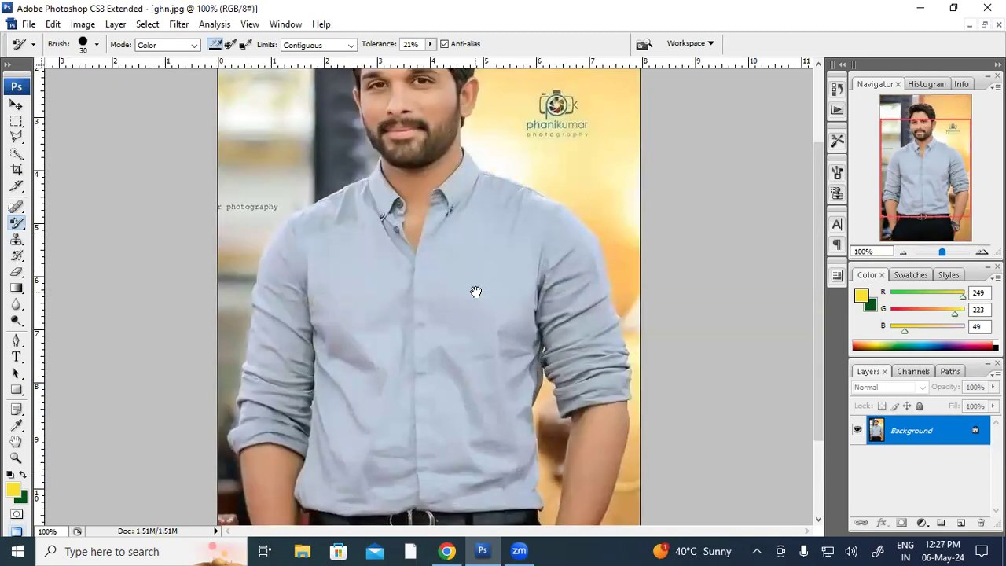
pyautogui.moveTo(476, 291); pyautogui.dragTo(464, 209)
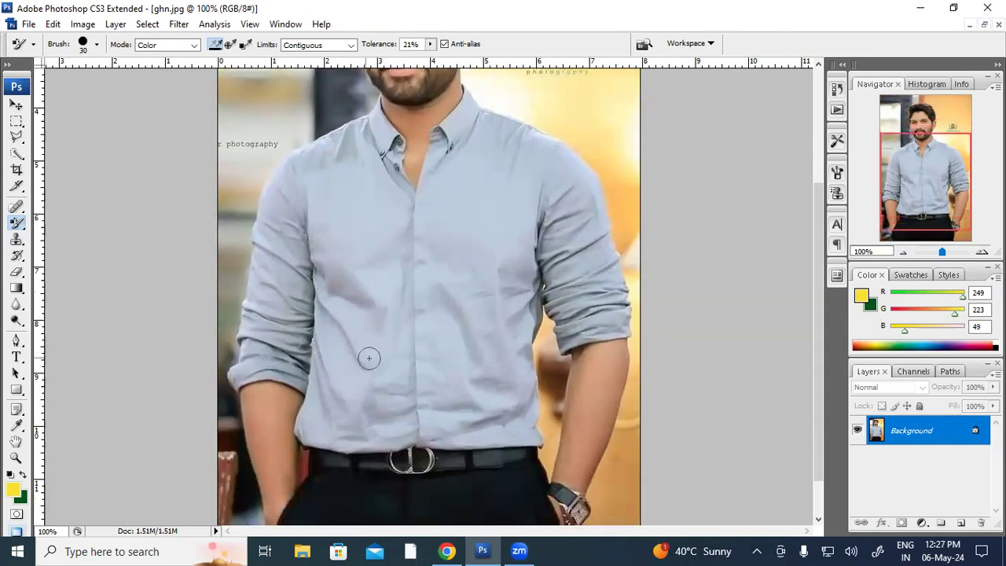
# Select the man's shirt, including both sleeves, with the Quick Selection Tool in add-to-selection mode
pyautogui.rightClick(16, 153)
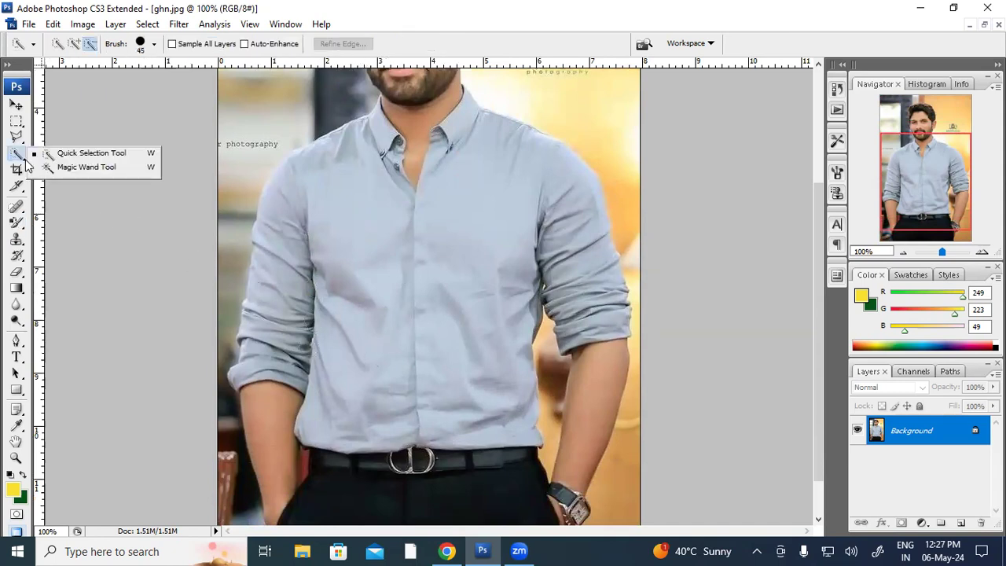
pyautogui.click(48, 151)
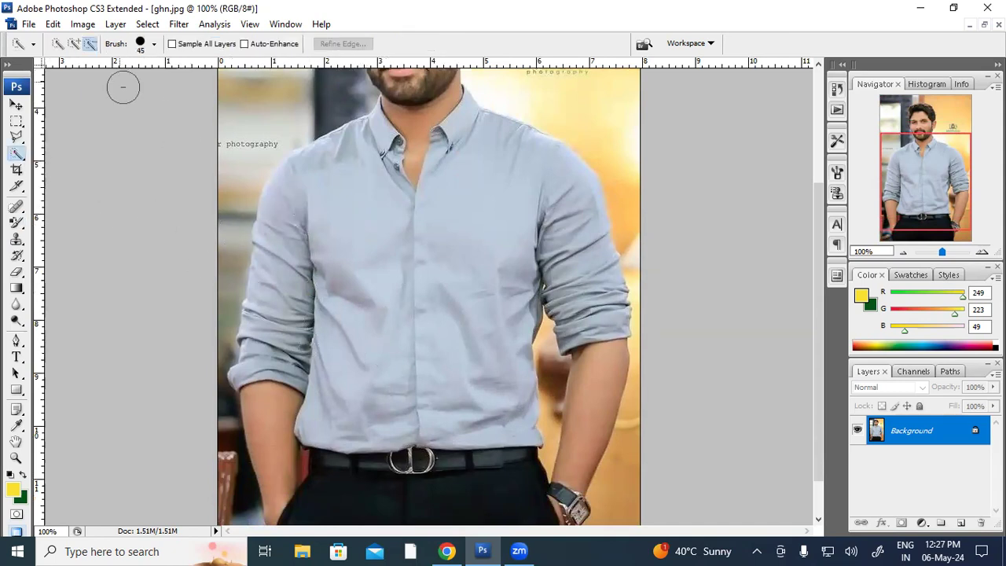
pyautogui.click(74, 43)
pyautogui.moveTo(314, 178)
pyautogui.mouseDown()
pyautogui.moveTo(376, 289)
pyautogui.moveTo(388, 386)
pyautogui.mouseUp()
pyautogui.moveTo(310, 311)
pyautogui.mouseDown()
pyautogui.moveTo(277, 315)
pyautogui.moveTo(289, 380)
pyautogui.mouseUp()
pyautogui.moveTo(294, 337); pyautogui.dragTo(315, 305)
pyautogui.click(442, 235)
pyautogui.moveTo(510, 209)
pyautogui.mouseDown()
pyautogui.moveTo(581, 273)
pyautogui.moveTo(591, 314)
pyautogui.mouseUp()
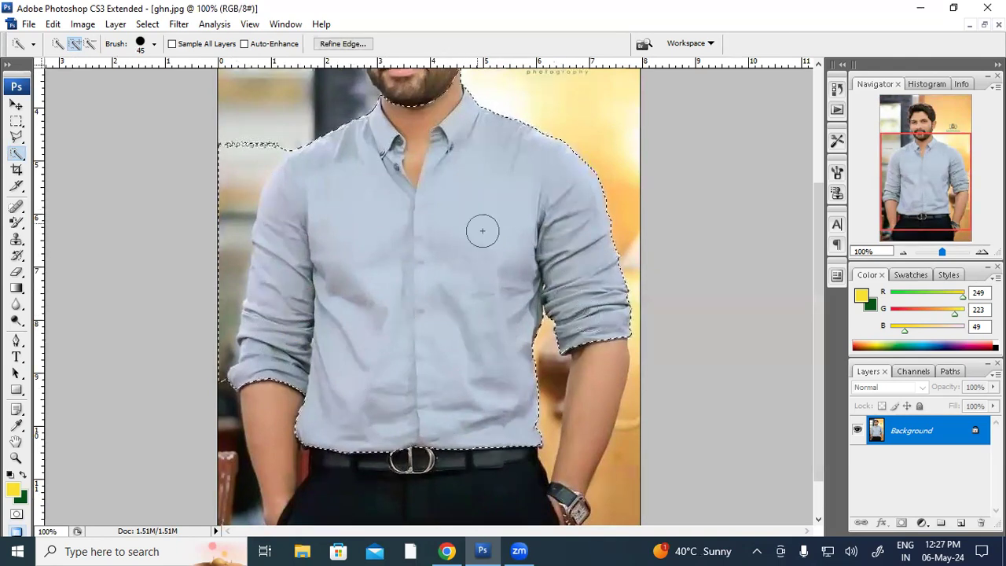
# Subtract the stray background beside the sleeve with the photography text and the neck area from the shirt selection
pyautogui.scroll(5, 419, 321)
pyautogui.click(90, 43)
pyautogui.moveTo(445, 235); pyautogui.dragTo(422, 273)
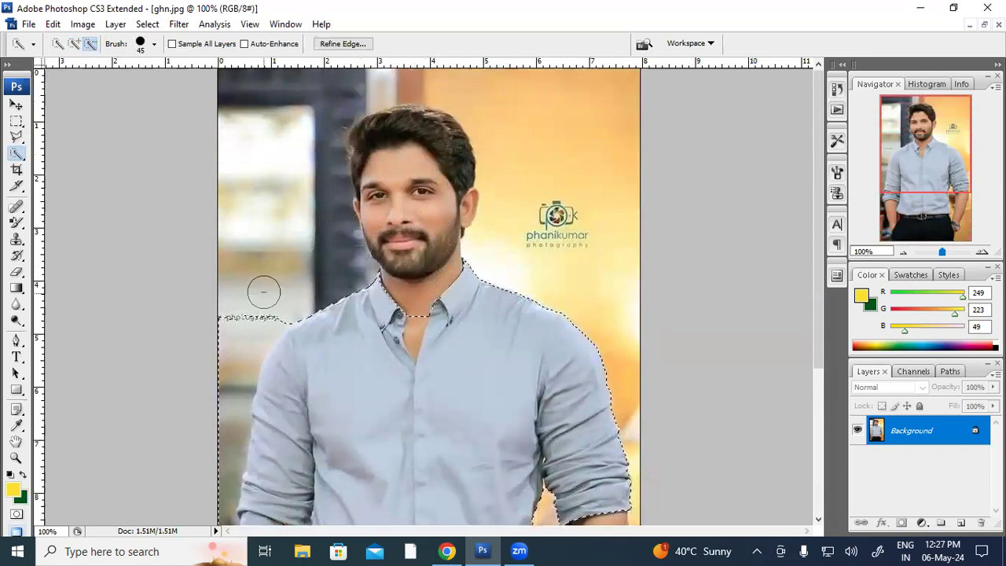
pyautogui.moveTo(276, 308); pyautogui.dragTo(267, 317)
pyautogui.moveTo(221, 391); pyautogui.dragTo(214, 451)
# Refine the shirt selection at the collar opening with a size 10 brush, subtracting the bare skin and re-adding the collar edge
pyautogui.press('space')
pyautogui.moveTo(319, 395); pyautogui.dragTo(321, 276)
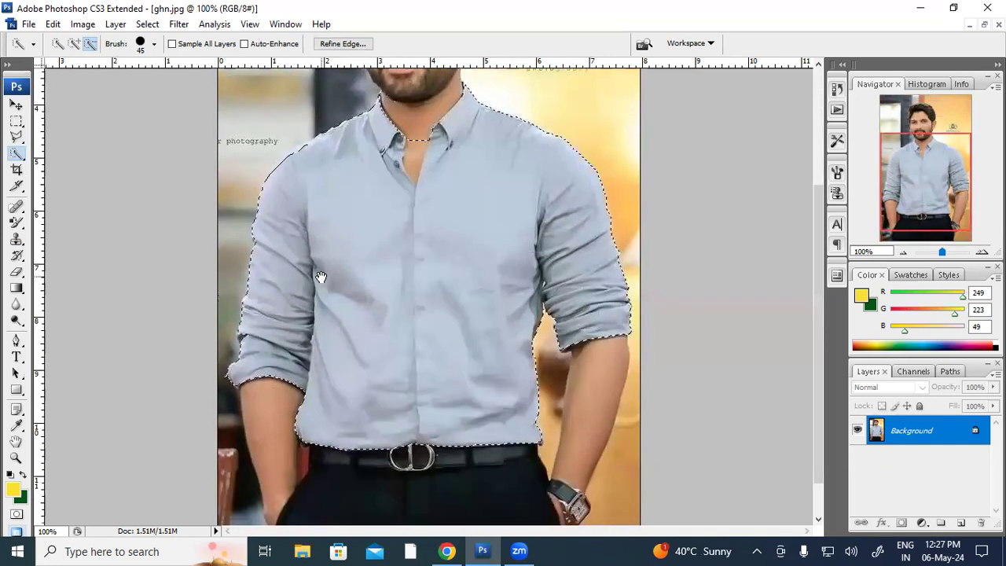
pyautogui.press('space')
pyautogui.moveTo(417, 300); pyautogui.dragTo(399, 392)
pyautogui.click(416, 252)
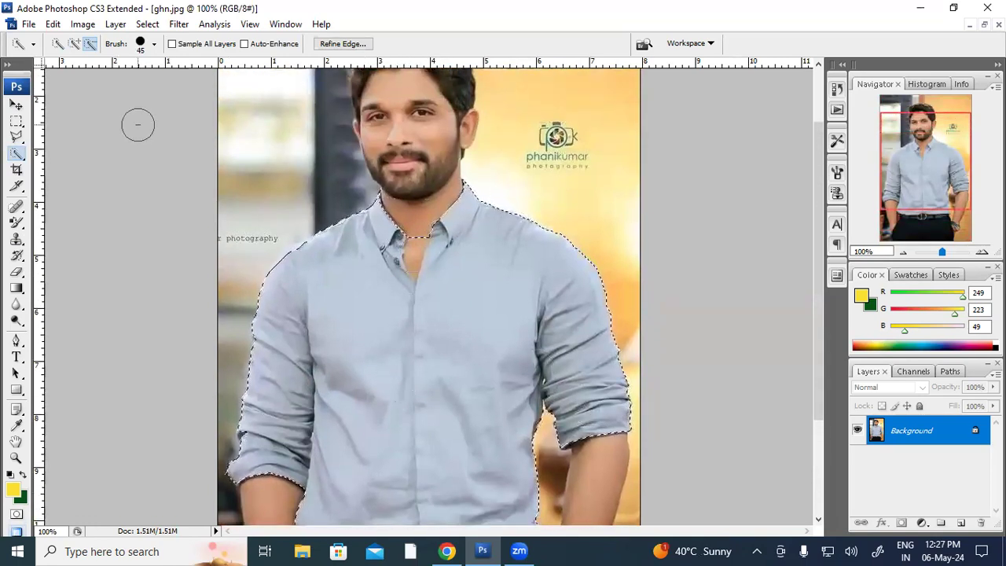
pyautogui.press('[')
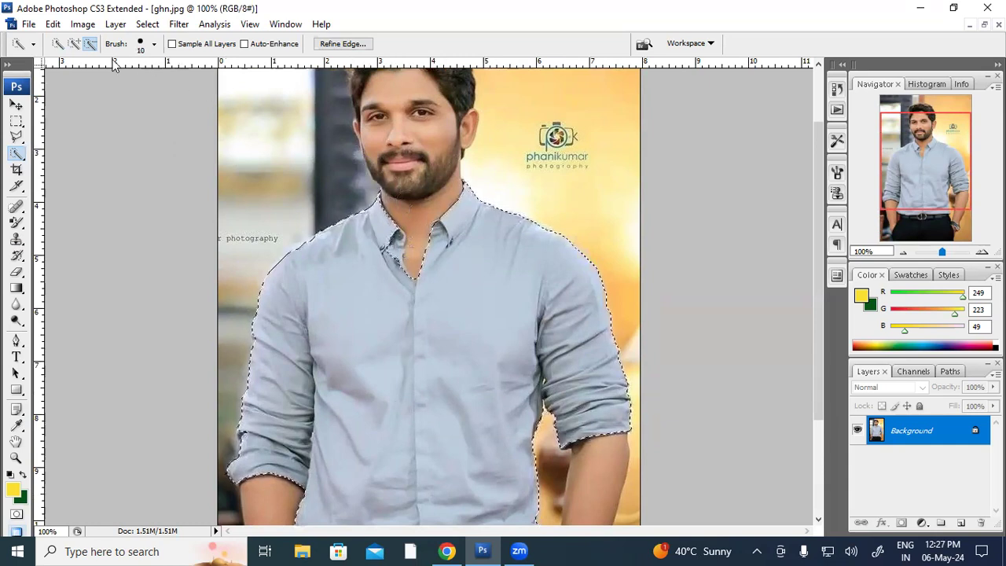
pyautogui.click(74, 44)
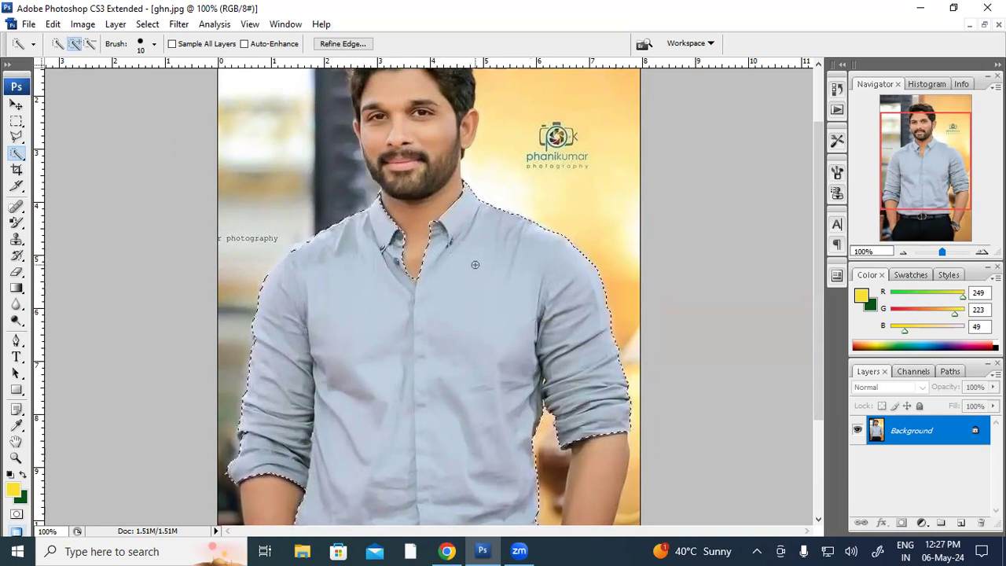
pyautogui.scroll(-3, 388, 261)
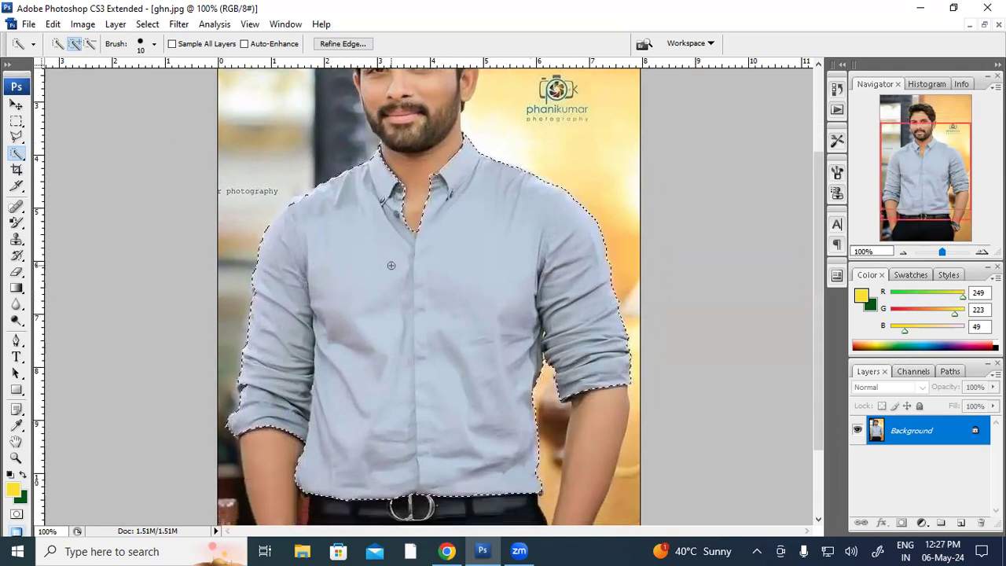
# Choose the Color Replacement Tool and set the foreground colour to magenta f931e4
pyautogui.click(19, 227)
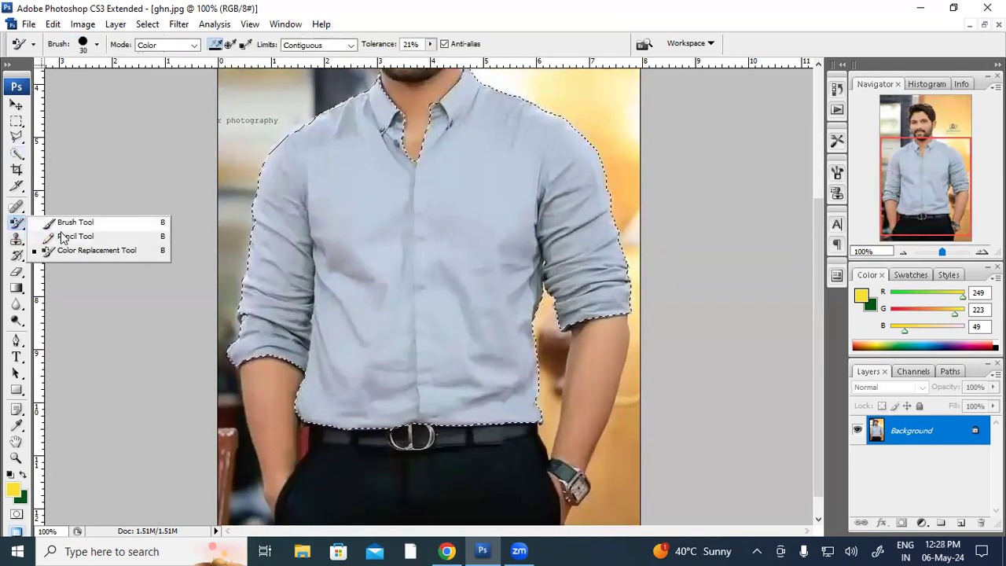
pyautogui.click(50, 249)
pyautogui.click(12, 492)
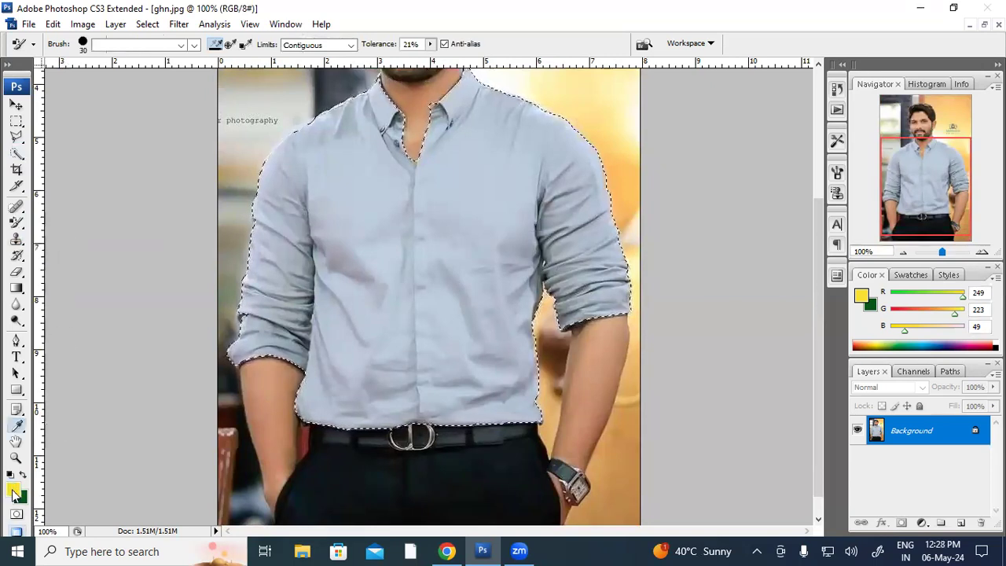
pyautogui.moveTo(521, 148); pyautogui.dragTo(519, 157)
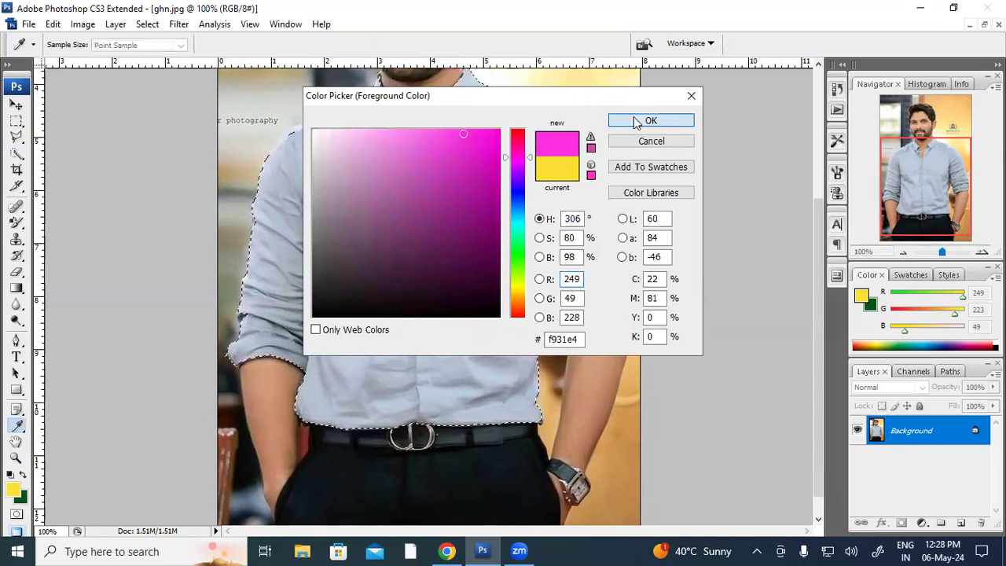
pyautogui.click(625, 122)
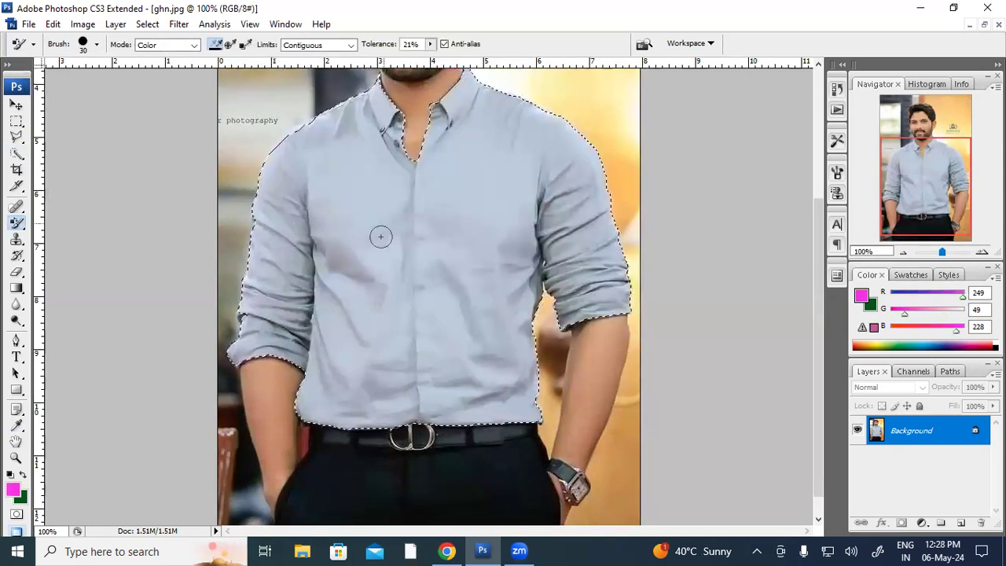
# Paint magenta across the chest and upper sleeves of the selected shirt with the size 30 Color Replacement brush
pyautogui.click(431, 44)
pyautogui.click(368, 186)
pyautogui.moveTo(397, 234)
pyautogui.mouseDown()
pyautogui.moveTo(92, 289)
pyautogui.moveTo(455, 219)
pyautogui.mouseUp()
# Enlarge the Color Replacement brush to 600 and recolour the rest of the selected shirt magenta
pyautogui.press(']')
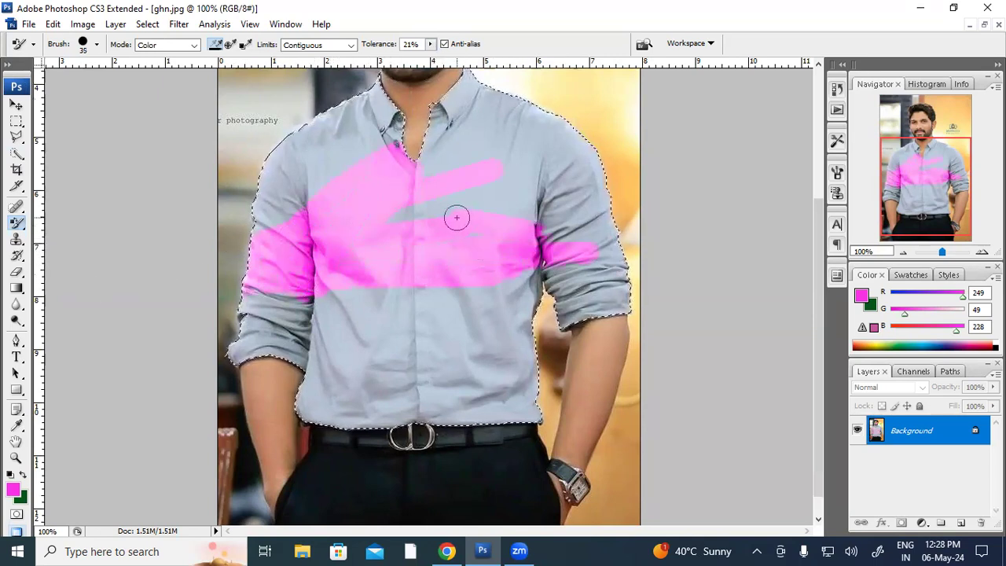
pyautogui.press(']')
pyautogui.press(']')
pyautogui.press(']')
pyautogui.press(']')
pyautogui.press(']')
pyautogui.press(']')
pyautogui.press(']')
pyautogui.press(']')
pyautogui.press(']')
pyautogui.press(']')
pyautogui.press(']')
pyautogui.press(']')
pyautogui.press(']')
pyautogui.press(']')
pyautogui.press(']')
pyautogui.press(']')
pyautogui.click(456, 218)
pyautogui.click(339, 142)
pyautogui.click(271, 314)
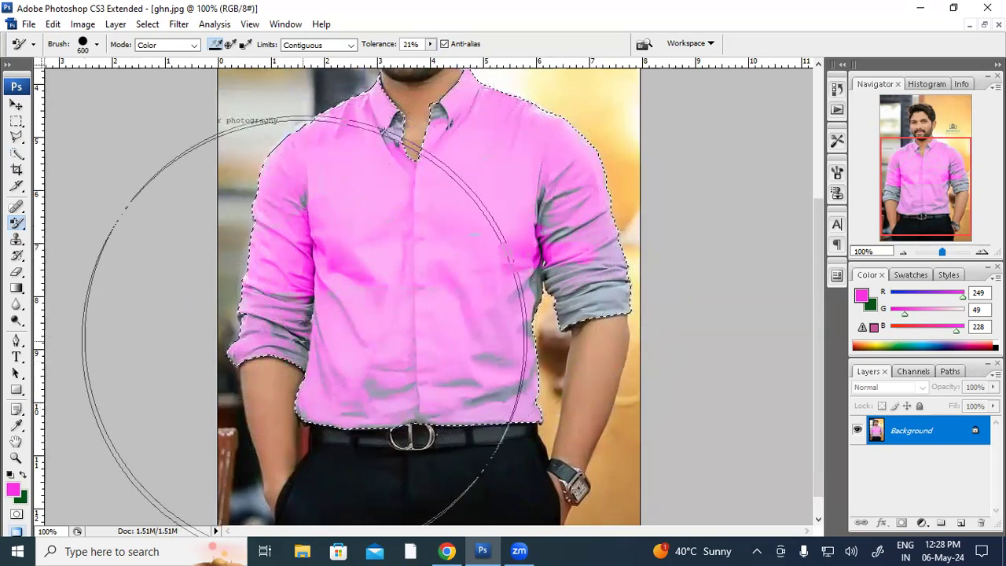
# Reduce the brush to 90 and paint over the remaining grey patches on the sleeves, lower shirt and collar
pyautogui.press('[')
pyautogui.press('[')
pyautogui.press('[')
pyautogui.press('[')
pyautogui.press('[')
pyautogui.press('[')
pyautogui.press('[')
pyautogui.press('[')
pyautogui.press('[')
pyautogui.press('[')
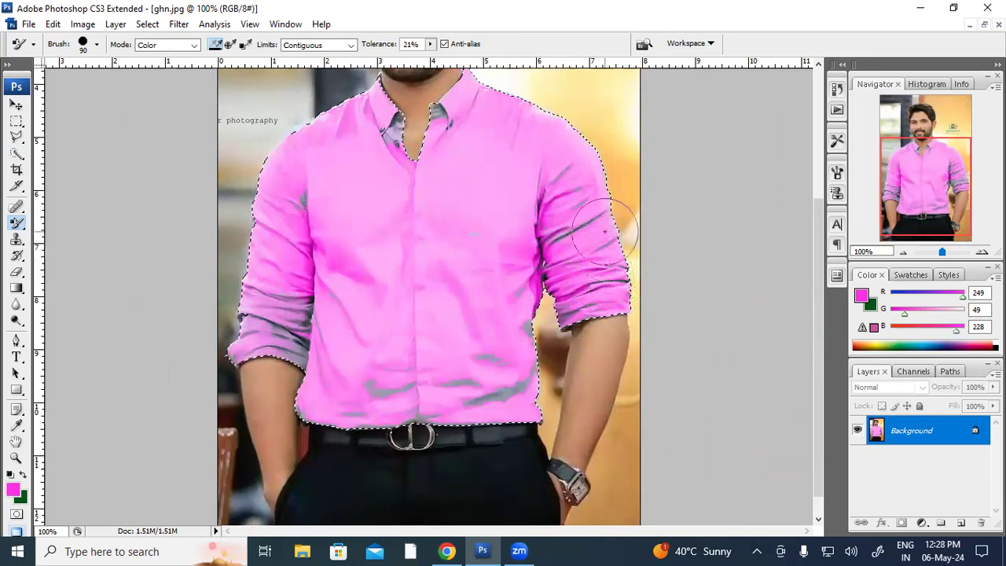
pyautogui.moveTo(613, 240)
pyautogui.mouseDown()
pyautogui.moveTo(567, 228)
pyautogui.moveTo(544, 180)
pyautogui.moveTo(566, 174)
pyautogui.moveTo(539, 190)
pyautogui.moveTo(580, 164)
pyautogui.moveTo(569, 192)
pyautogui.moveTo(582, 216)
pyautogui.mouseUp()
pyautogui.moveTo(535, 323)
pyautogui.mouseDown()
pyautogui.moveTo(515, 353)
pyautogui.moveTo(530, 336)
pyautogui.moveTo(530, 407)
pyautogui.moveTo(521, 398)
pyautogui.moveTo(535, 394)
pyautogui.moveTo(490, 391)
pyautogui.moveTo(507, 393)
pyautogui.moveTo(485, 403)
pyautogui.moveTo(498, 357)
pyautogui.moveTo(510, 355)
pyautogui.moveTo(503, 371)
pyautogui.moveTo(507, 361)
pyautogui.moveTo(416, 387)
pyautogui.moveTo(449, 402)
pyautogui.moveTo(472, 378)
pyautogui.moveTo(466, 387)
pyautogui.moveTo(404, 389)
pyautogui.moveTo(400, 424)
pyautogui.moveTo(425, 419)
pyautogui.moveTo(443, 405)
pyautogui.moveTo(294, 411)
pyautogui.moveTo(380, 421)
pyautogui.moveTo(375, 430)
pyautogui.moveTo(354, 432)
pyautogui.moveTo(368, 403)
pyautogui.moveTo(409, 380)
pyautogui.moveTo(388, 385)
pyautogui.moveTo(416, 359)
pyautogui.mouseUp()
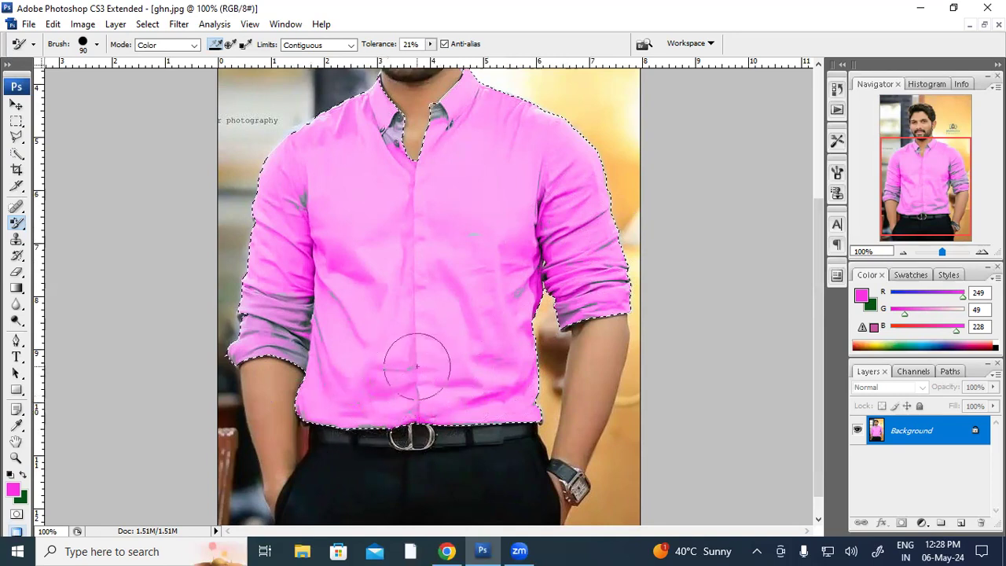
pyautogui.moveTo(386, 144)
pyautogui.mouseDown()
pyautogui.moveTo(437, 135)
pyautogui.moveTo(427, 129)
pyautogui.moveTo(452, 125)
pyautogui.mouseUp()
pyautogui.moveTo(257, 324)
pyautogui.mouseDown()
pyautogui.moveTo(307, 355)
pyautogui.moveTo(300, 359)
pyautogui.moveTo(300, 310)
pyautogui.moveTo(327, 326)
pyautogui.moveTo(258, 319)
pyautogui.mouseUp()
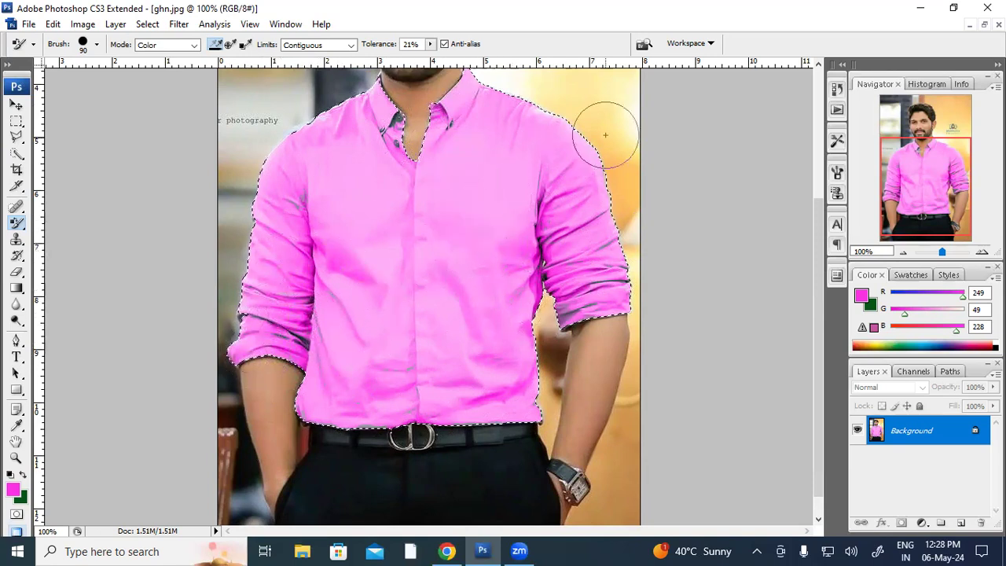
# Deselect the recoloured shirt
pyautogui.hotkey('ctrl', 'd')
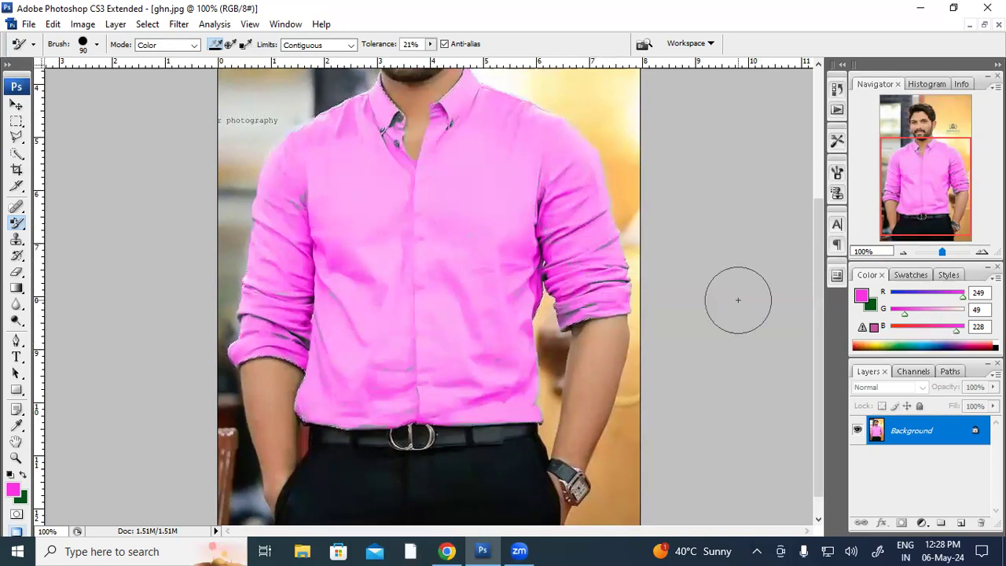
pyautogui.hotkey('ctrl', '-')
pyautogui.hotkey('ctrl', '-')
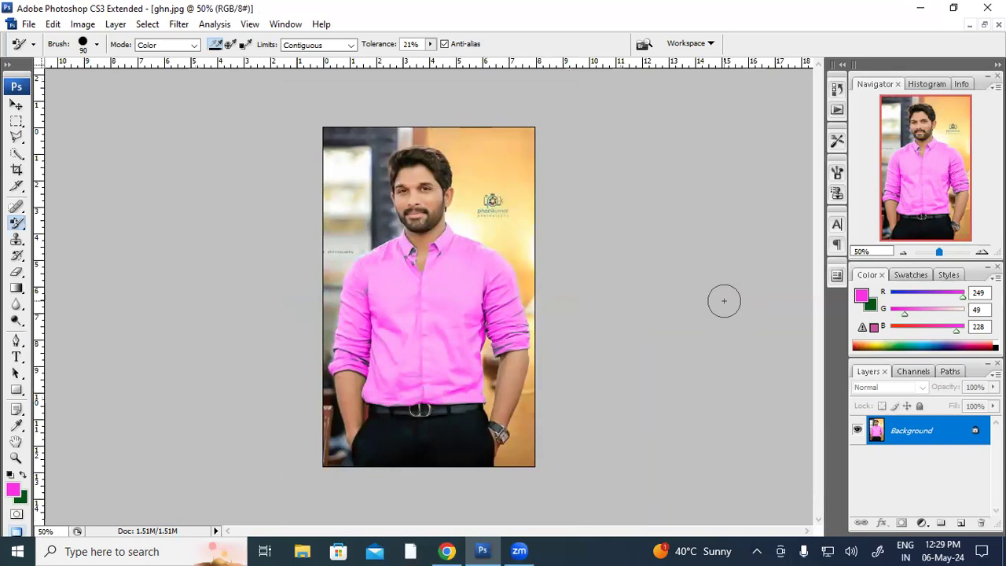
# Undo the magenta recolouring strokes and the shirt selection, back to the original grey-blue shirt
pyautogui.hotkey('ctrl', 'alt', 'z')
pyautogui.hotkey('ctrl', 'alt', 'z')
pyautogui.hotkey('ctrl', 'alt', 'z')
pyautogui.hotkey('ctrl', 'alt', 'z')
pyautogui.hotkey('ctrl', 'alt', 'z')
pyautogui.hotkey('ctrl', 'alt', 'z')
pyautogui.hotkey('ctrl', 'alt', 'z')
pyautogui.hotkey('ctrl', 'alt', 'z')
pyautogui.hotkey('ctrl', 'alt', 'z')
pyautogui.hotkey('ctrl', 'alt', 'z')
pyautogui.hotkey('ctrl', 'alt', 'z')
pyautogui.hotkey('ctrl', 'alt', 'z')
pyautogui.hotkey('ctrl', 'alt', 'z')
pyautogui.hotkey('ctrl', 'alt', 'z')
pyautogui.hotkey('ctrl', 'alt', 'z')
pyautogui.hotkey('ctrl', 'alt', 'z')
pyautogui.hotkey('ctrl', 'alt', 'z')
pyautogui.hotkey('ctrl', 'alt', 'z')
pyautogui.hotkey('ctrl', 'alt', 'z')
pyautogui.hotkey('ctrl', 'alt', 'z')
pyautogui.hotkey('ctrl', 'alt', 'z')
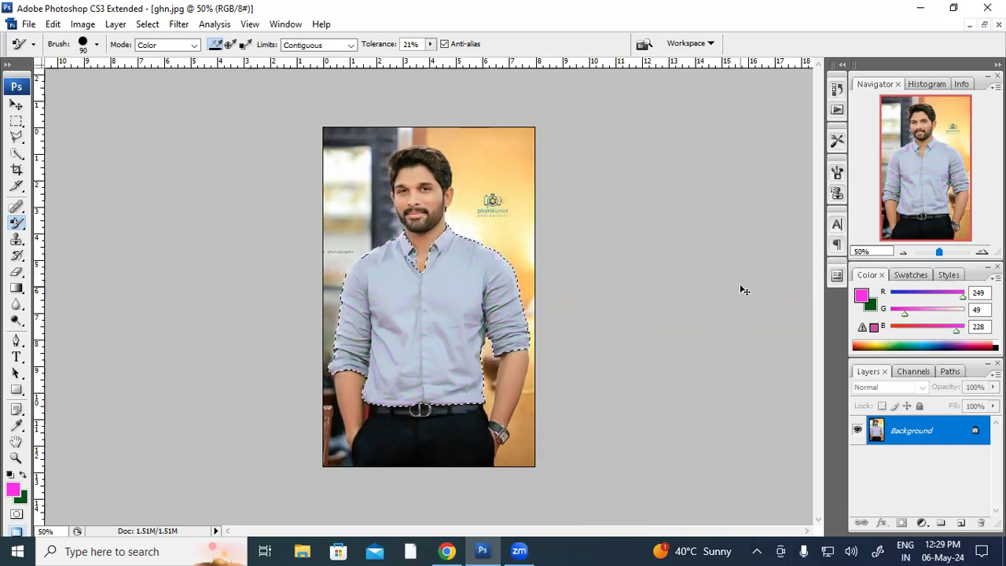
pyautogui.hotkey('ctrl', 'alt', 'z')
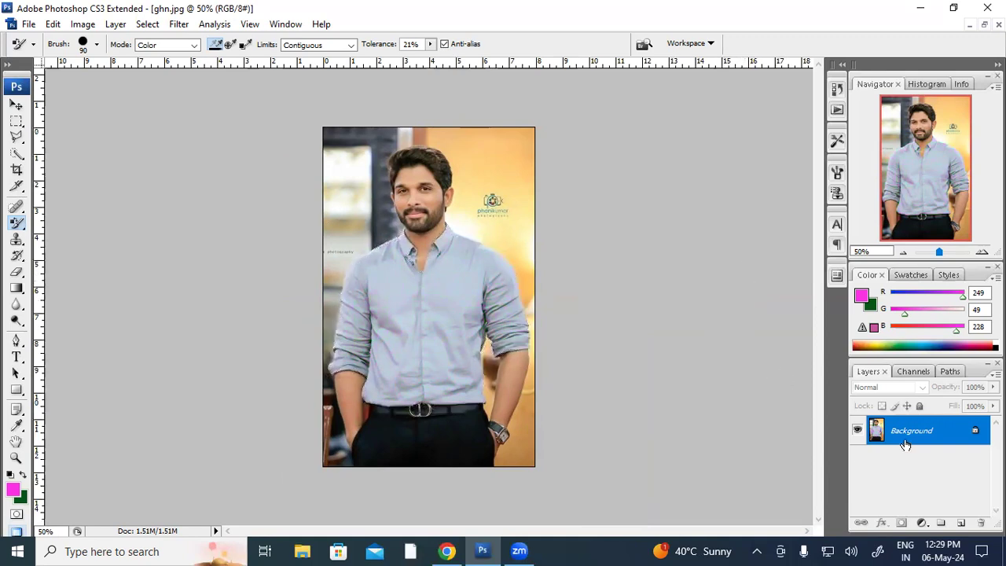
# Duplicate the Background layer, hide the copy and make the Background layer active
pyautogui.hotkey('ctrl', 'j')
pyautogui.click(858, 430)
pyautogui.click(869, 462)
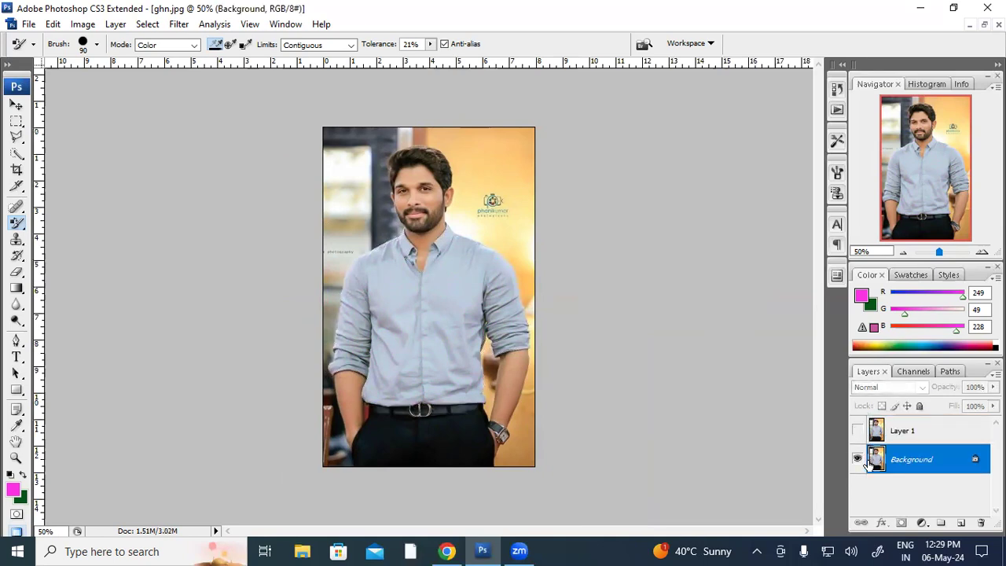
# Select only the shirt on the Background layer with the Quick Selection Tool, subtracting the stray background and neck
pyautogui.click(19, 155)
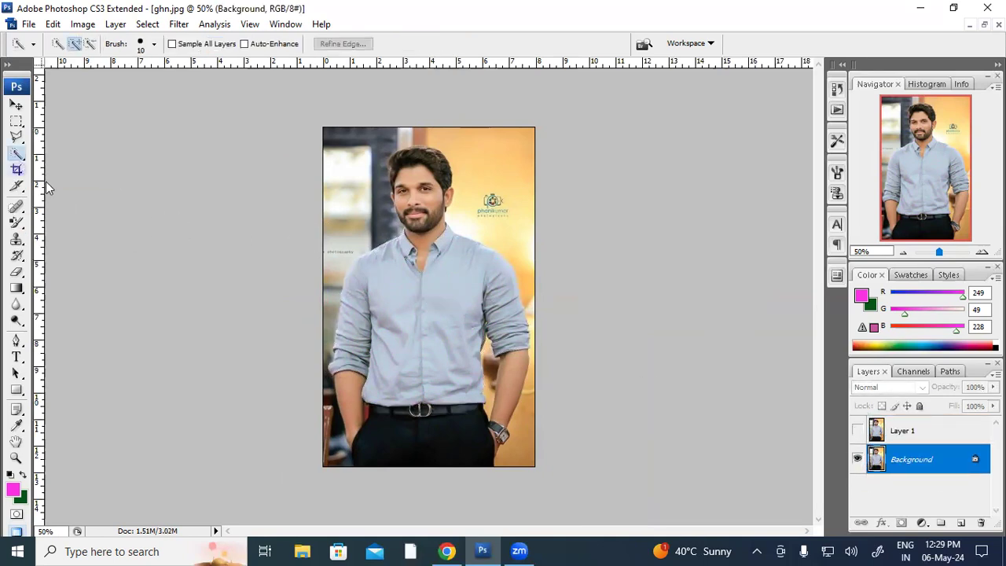
pyautogui.moveTo(409, 317)
pyautogui.mouseDown()
pyautogui.moveTo(357, 322)
pyautogui.moveTo(389, 272)
pyautogui.moveTo(448, 259)
pyautogui.mouseUp()
pyautogui.moveTo(477, 302); pyautogui.dragTo(507, 330)
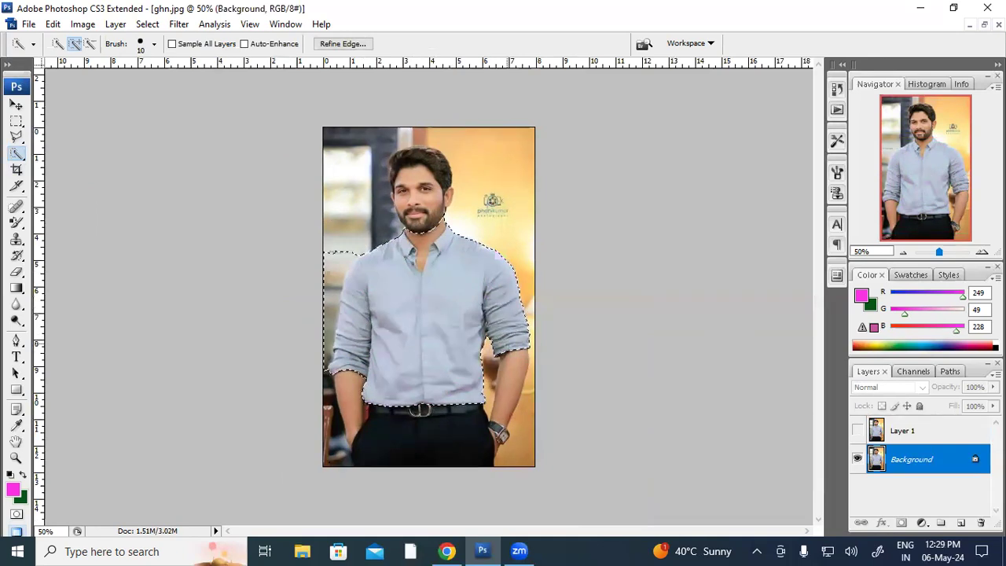
pyautogui.press('alt')
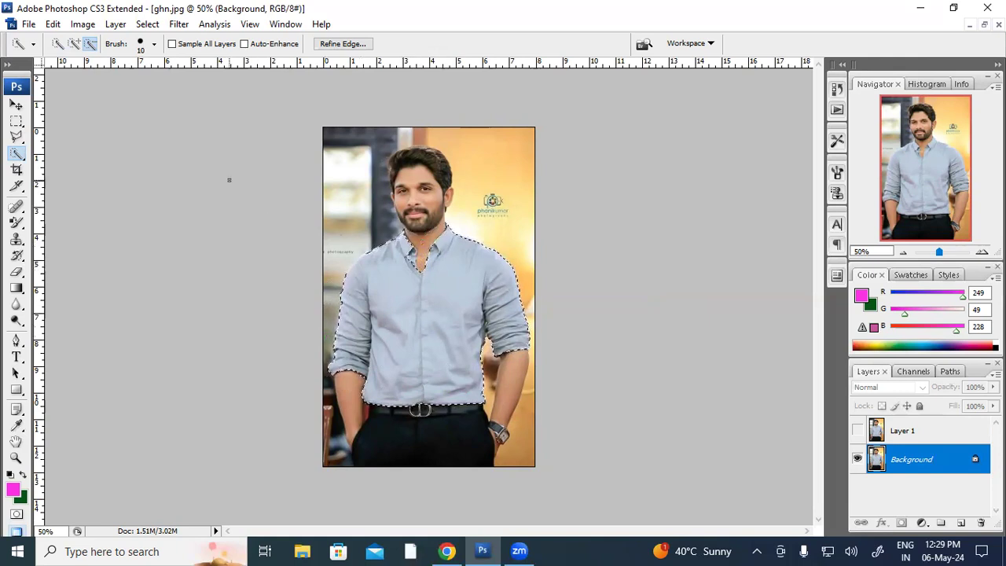
pyautogui.click(75, 43)
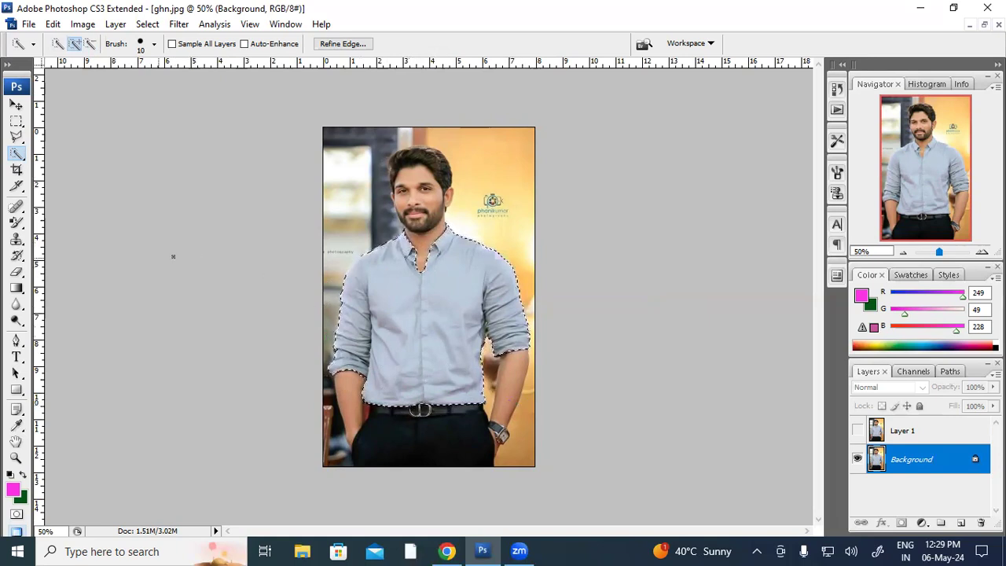
# Set the foreground color to a strong pink (R 245, G 7, B 136)
pyautogui.click(13, 488)
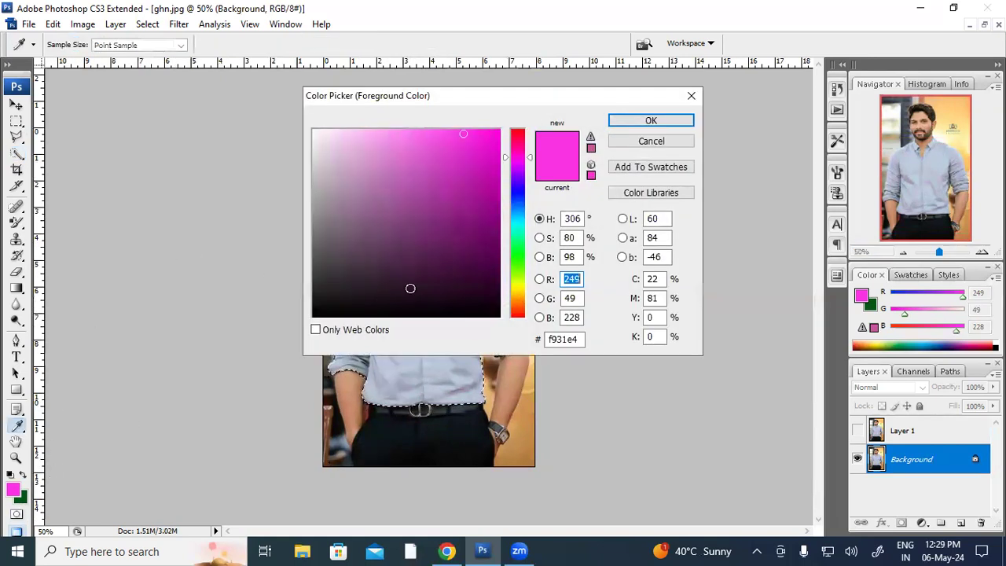
pyautogui.moveTo(517, 161); pyautogui.dragTo(491, 138)
pyautogui.click(622, 123)
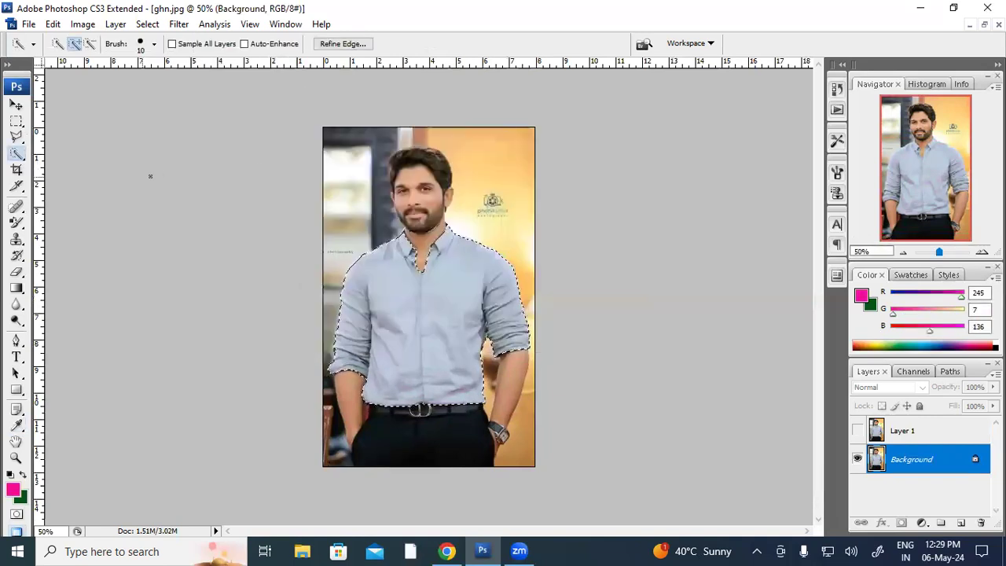
# Recolour the whole selected shirt pink with the Color Replacement Tool at brush size 150, and deselect it
pyautogui.click(17, 223)
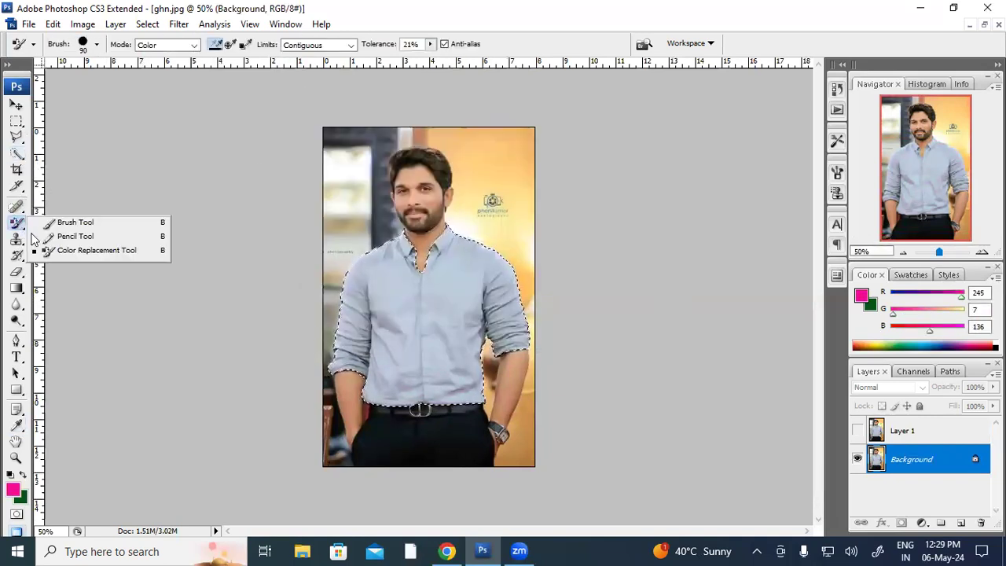
pyautogui.click(49, 250)
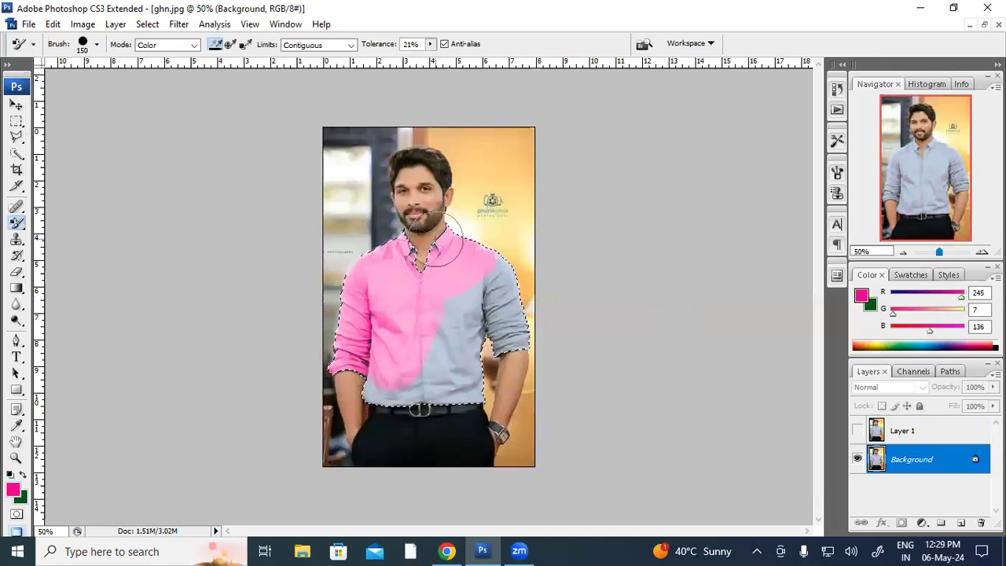
pyautogui.moveTo(441, 258)
pyautogui.mouseDown()
pyautogui.moveTo(487, 262)
pyautogui.moveTo(510, 356)
pyautogui.moveTo(522, 334)
pyautogui.moveTo(505, 344)
pyautogui.moveTo(484, 315)
pyautogui.moveTo(443, 308)
pyautogui.moveTo(374, 401)
pyautogui.moveTo(490, 383)
pyautogui.moveTo(480, 395)
pyautogui.moveTo(487, 319)
pyautogui.moveTo(476, 370)
pyautogui.moveTo(391, 373)
pyautogui.moveTo(378, 423)
pyautogui.mouseUp()
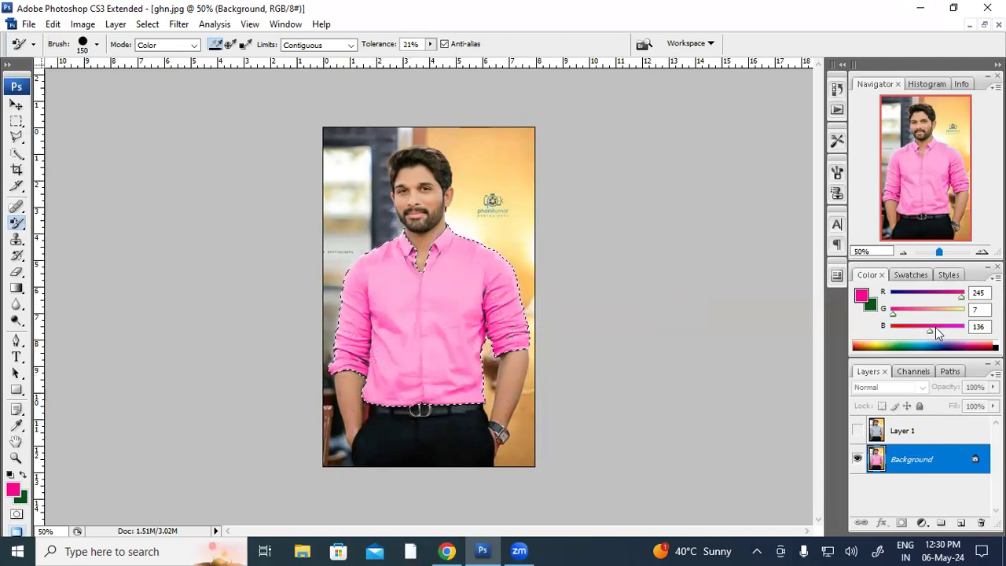
pyautogui.hotkey('ctrl', 'd')
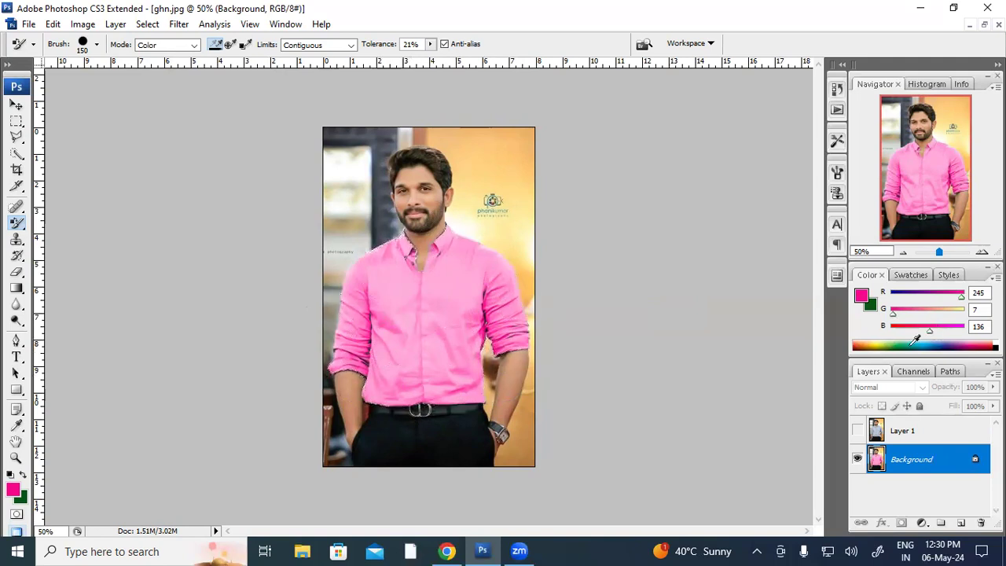
# Examine the pink shirt up close, checking its collar, sleeves and outer edges
pyautogui.click(858, 432)
pyautogui.hotkey('ctrl', '+')
pyautogui.hotkey('ctrl', '+')
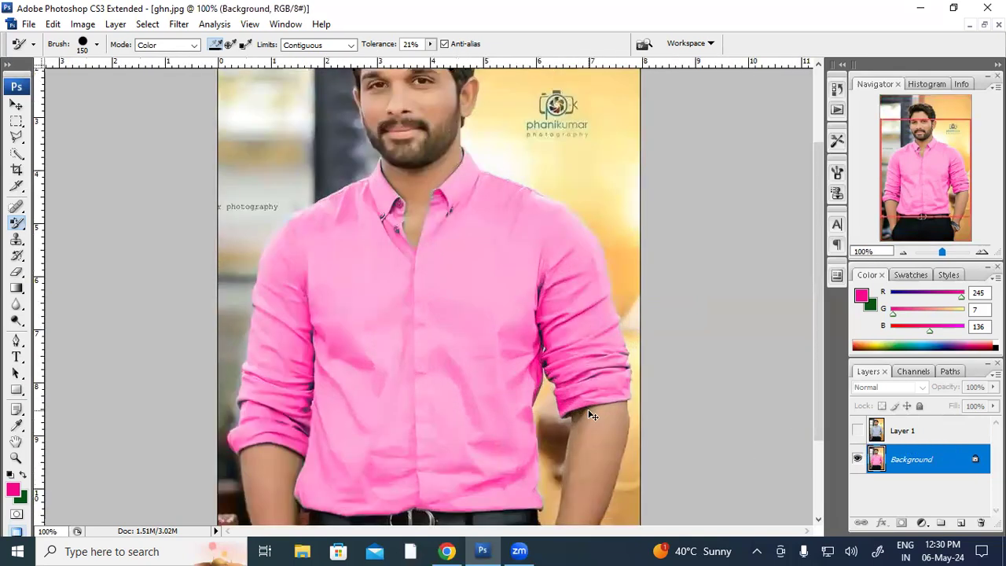
pyautogui.hotkey('ctrl', '+')
pyautogui.hotkey('ctrl', '+')
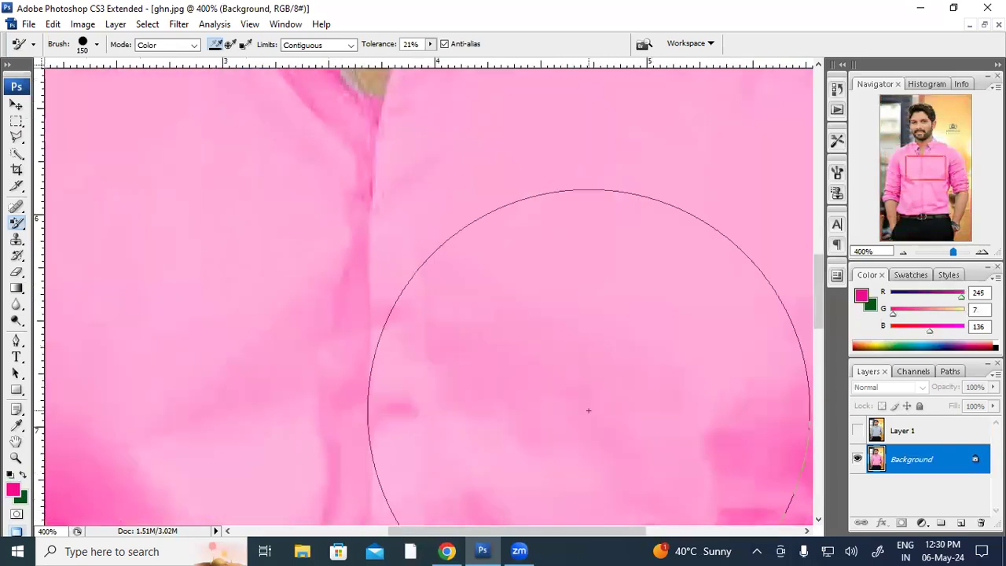
pyautogui.hotkey('ctrl', '-')
pyautogui.hotkey('ctrl', '-')
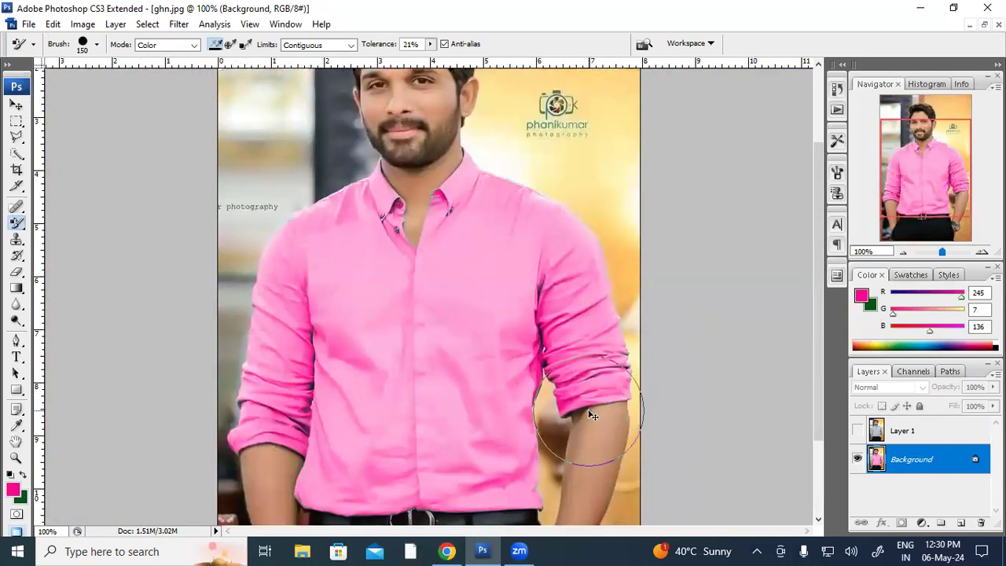
pyautogui.hotkey('ctrl', '-')
pyautogui.hotkey('ctrl', '-')
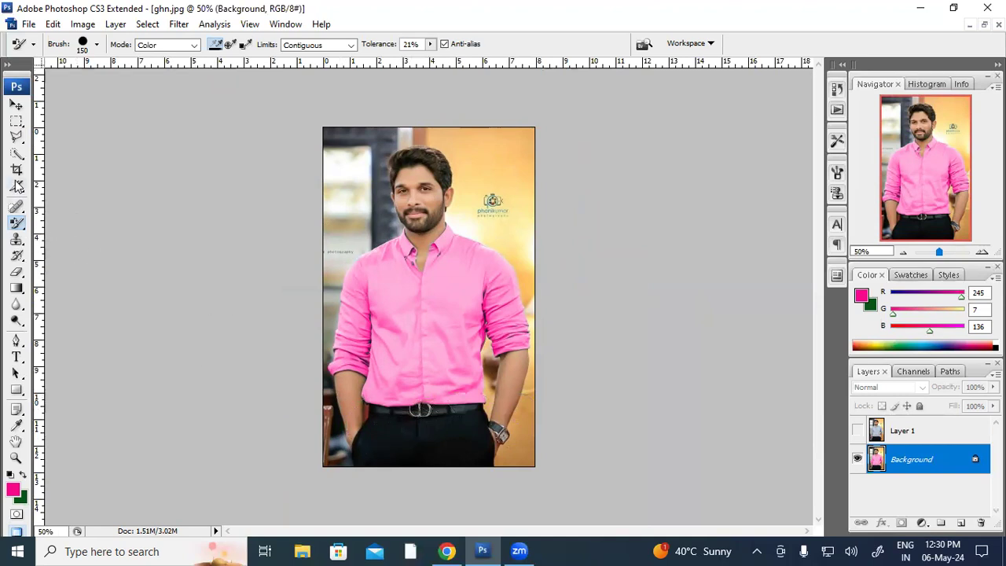
# Select the man's black trousers and belt on the Background layer with the Quick Selection Tool
pyautogui.click(17, 153)
pyautogui.moveTo(371, 459); pyautogui.dragTo(374, 455)
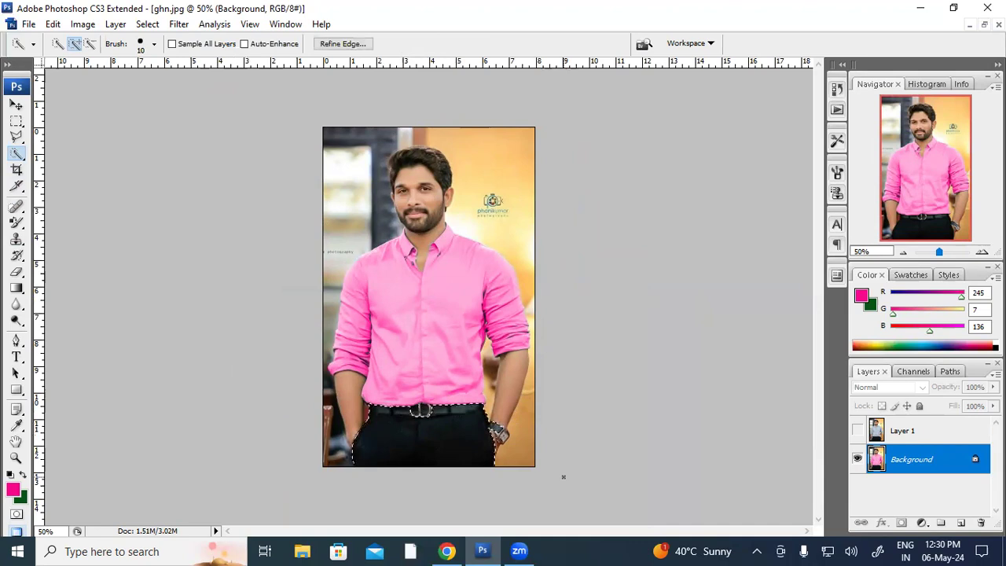
pyautogui.hotkey('ctrl', '+')
pyautogui.hotkey('ctrl', '+')
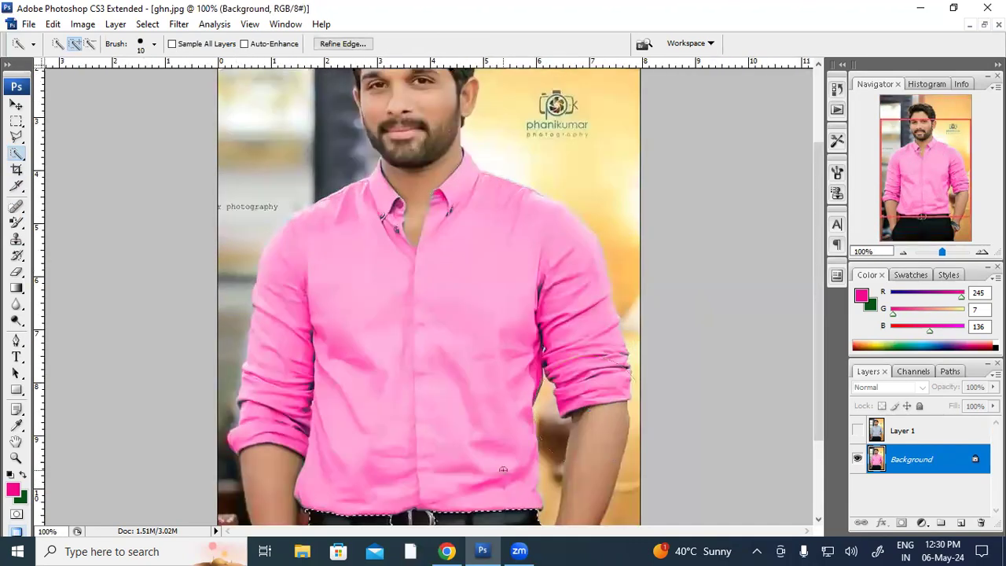
pyautogui.scroll(-3, 489, 287)
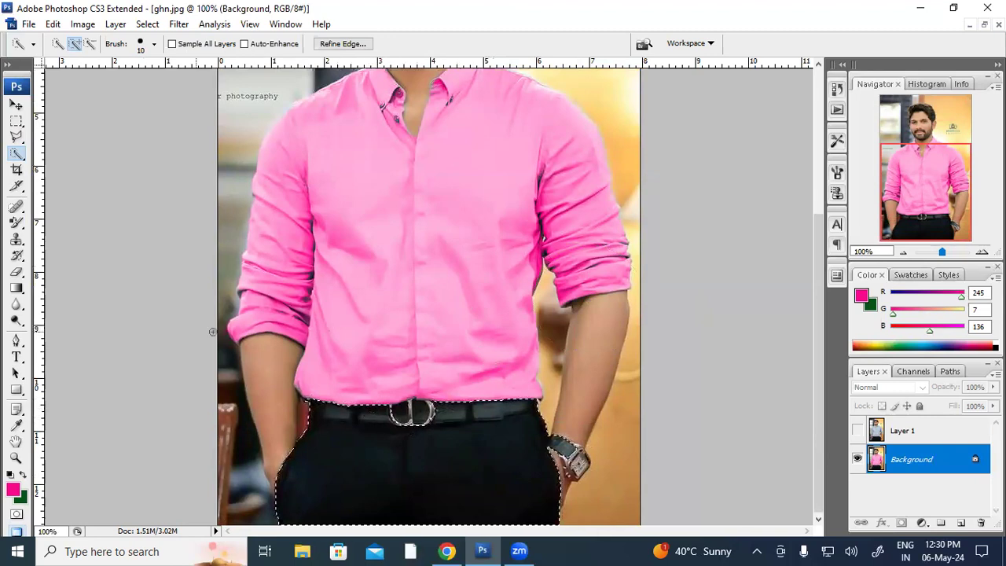
# Recolour the selected trousers and belt blue (R 7, G 96, B 245) with the Color Replacement Tool
pyautogui.click(13, 489)
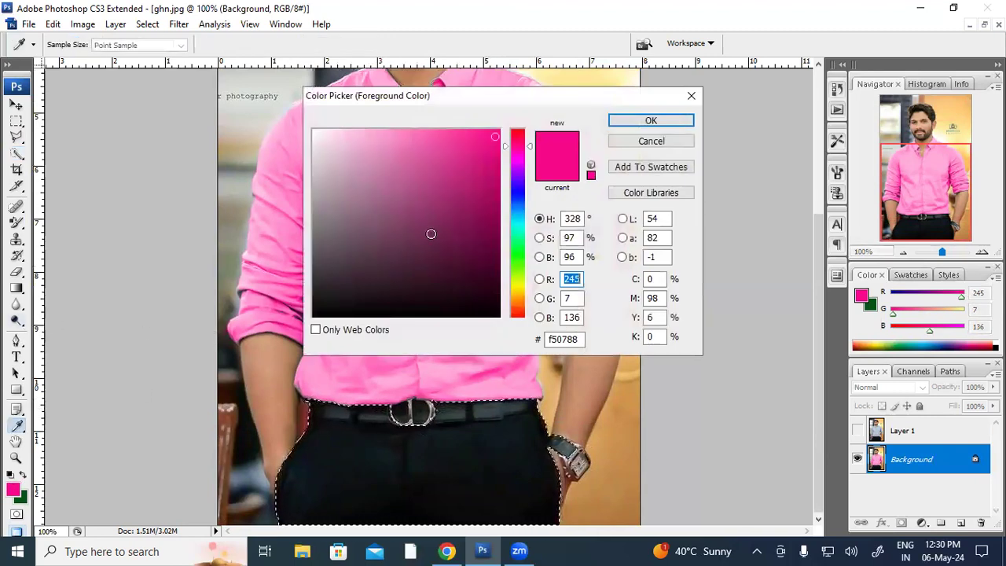
pyautogui.click(509, 202)
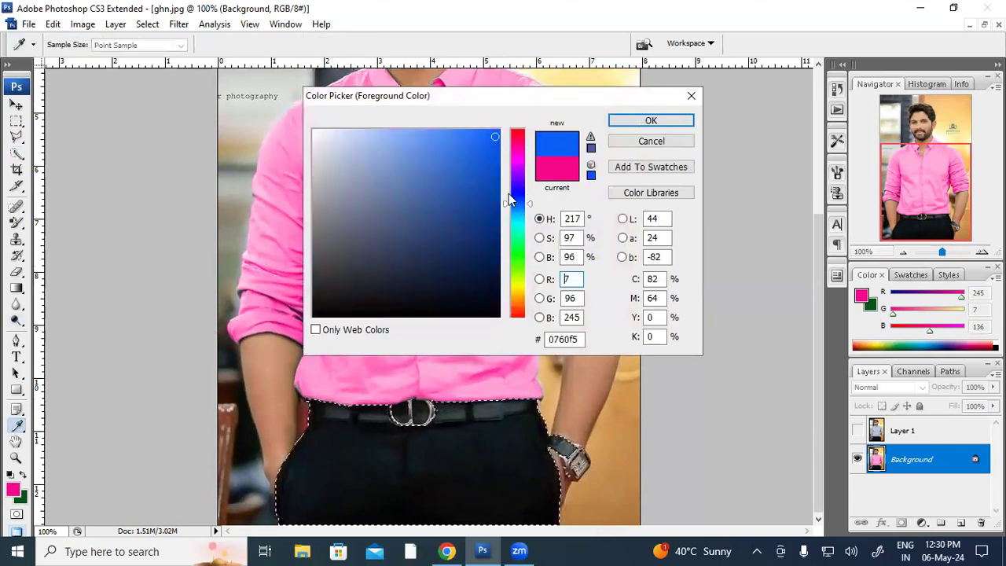
pyautogui.click(649, 120)
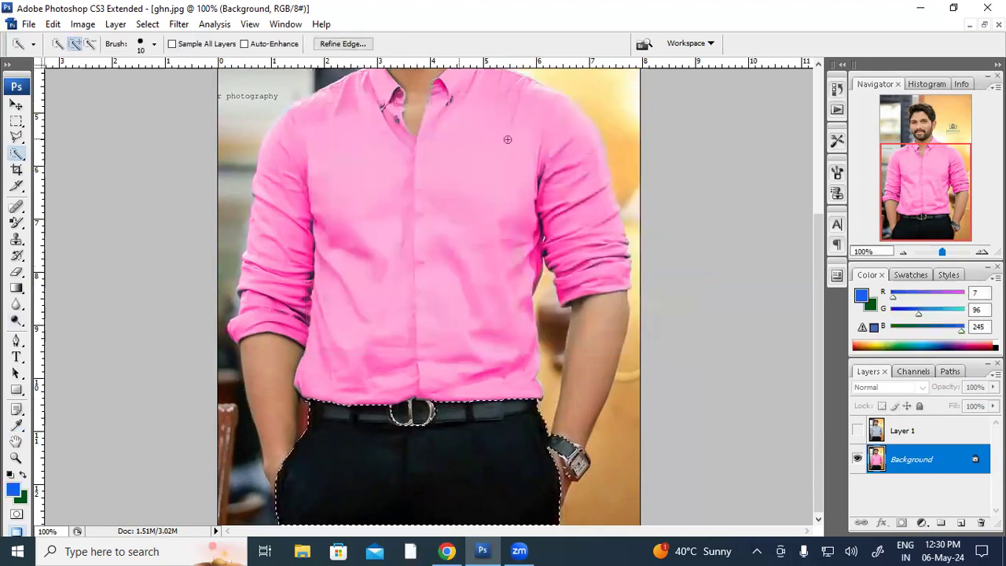
pyautogui.click(16, 223)
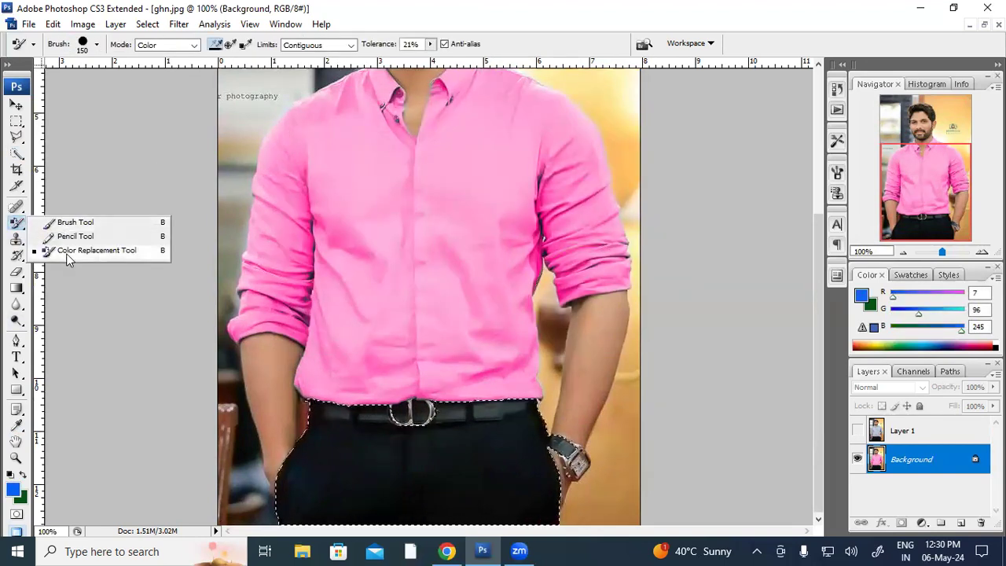
pyautogui.click(68, 251)
pyautogui.moveTo(409, 472)
pyautogui.mouseDown()
pyautogui.moveTo(337, 471)
pyautogui.moveTo(359, 490)
pyautogui.moveTo(580, 457)
pyautogui.moveTo(555, 442)
pyautogui.moveTo(230, 452)
pyautogui.moveTo(534, 468)
pyautogui.moveTo(570, 447)
pyautogui.moveTo(506, 460)
pyautogui.mouseUp()
pyautogui.hotkey('ctrl', '-')
pyautogui.hotkey('ctrl', '-')
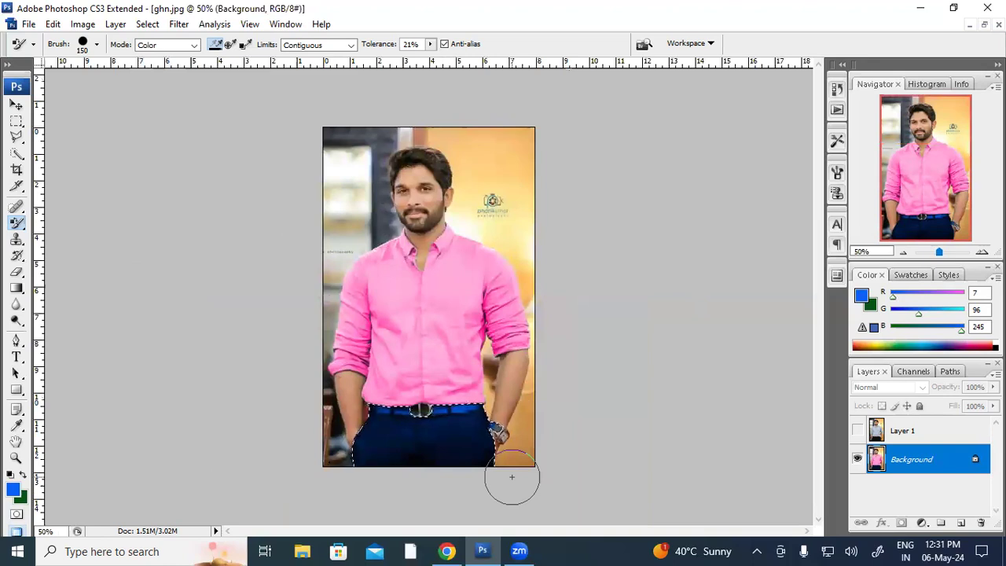
# Recolour the selected trousers bright green (R 25, G 255, B 68) with the Color Replacement Tool, and deselect them
pyautogui.click(13, 488)
pyautogui.moveTo(516, 226); pyautogui.dragTo(522, 249)
pyautogui.click(473, 140)
pyautogui.moveTo(473, 141)
pyautogui.mouseDown()
pyautogui.moveTo(463, 151)
pyautogui.moveTo(482, 120)
pyautogui.mouseUp()
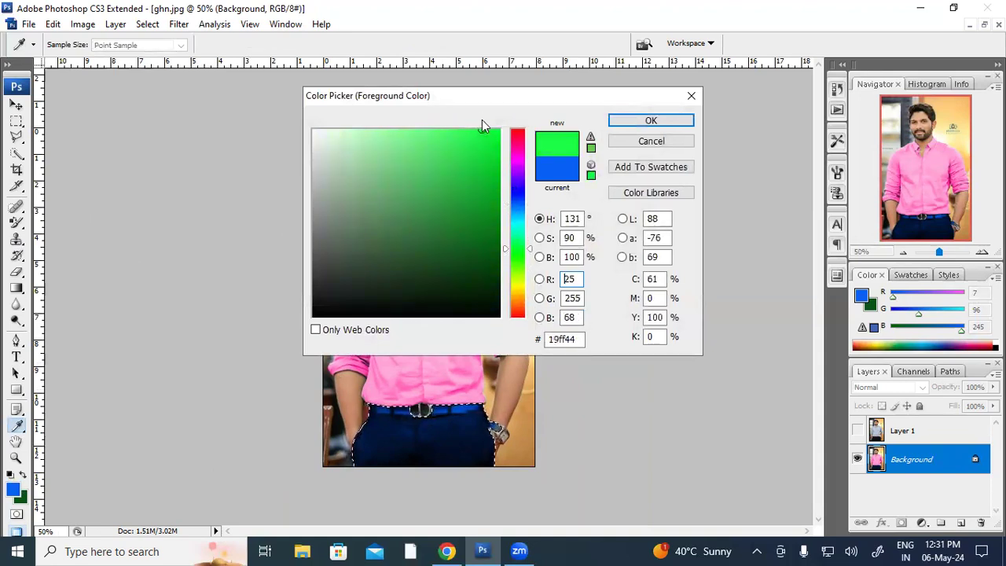
pyautogui.click(624, 124)
pyautogui.moveTo(451, 431)
pyautogui.mouseDown()
pyautogui.moveTo(325, 448)
pyautogui.moveTo(540, 473)
pyautogui.moveTo(498, 431)
pyautogui.moveTo(450, 425)
pyautogui.moveTo(451, 397)
pyautogui.moveTo(309, 417)
pyautogui.moveTo(411, 439)
pyautogui.moveTo(465, 430)
pyautogui.moveTo(423, 429)
pyautogui.moveTo(490, 431)
pyautogui.moveTo(526, 280)
pyautogui.mouseUp()
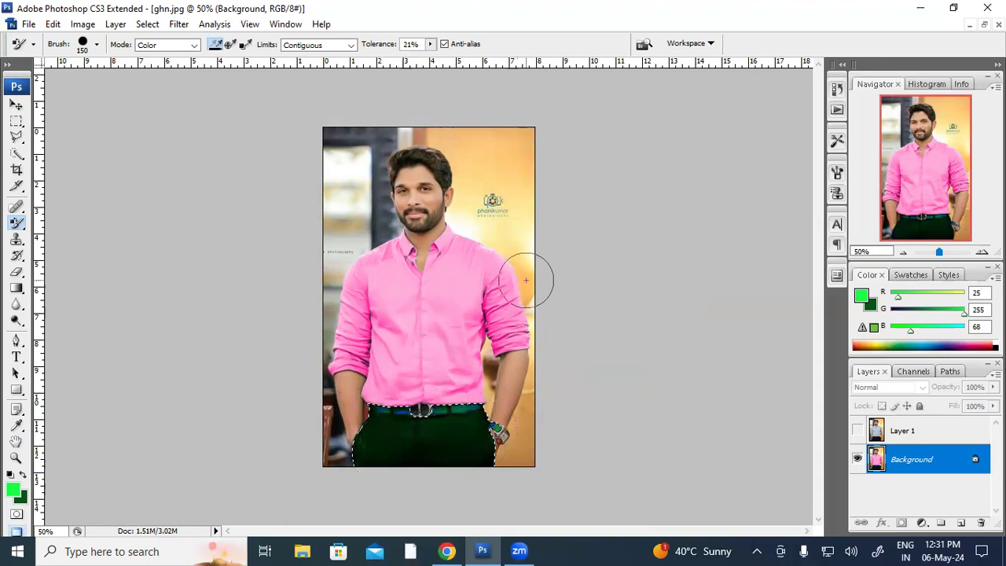
pyautogui.hotkey('ctrl', 'd')
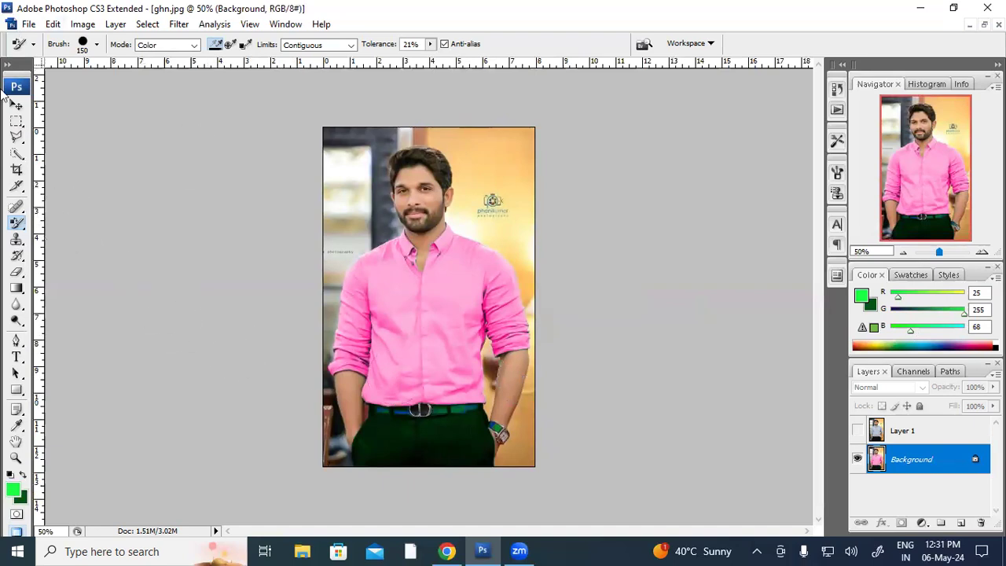
pyautogui.click(16, 238)
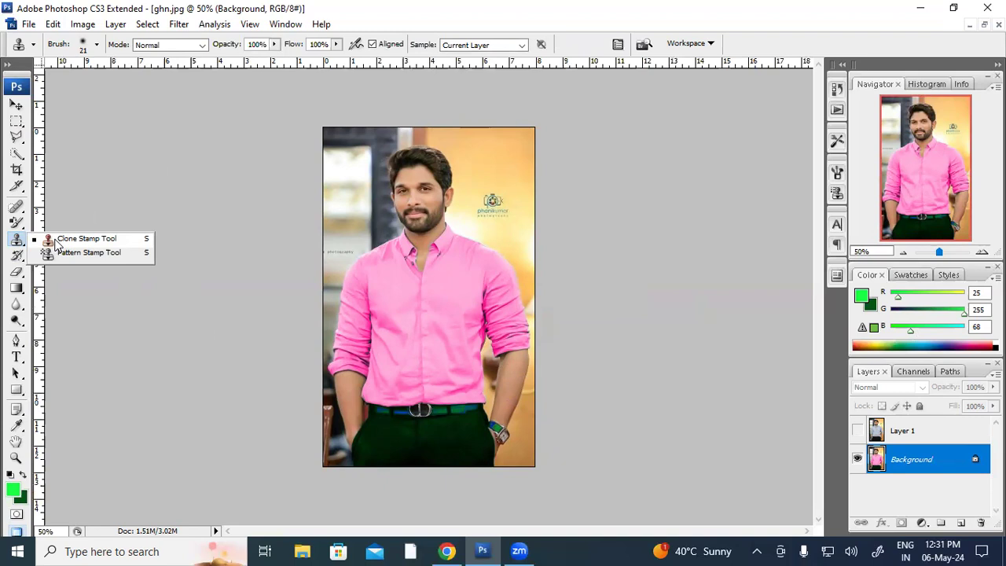
pyautogui.click(17, 208)
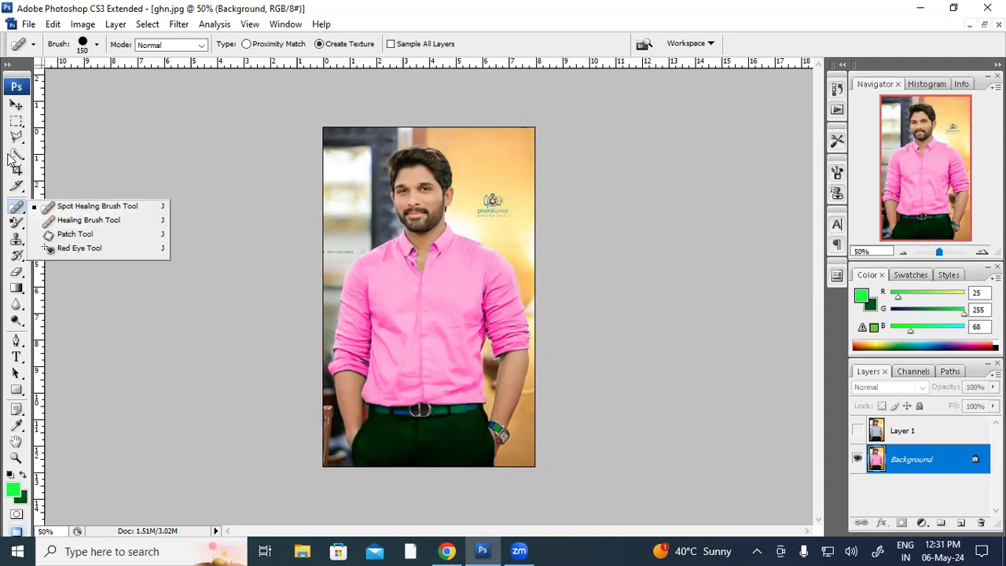
pyautogui.click(17, 106)
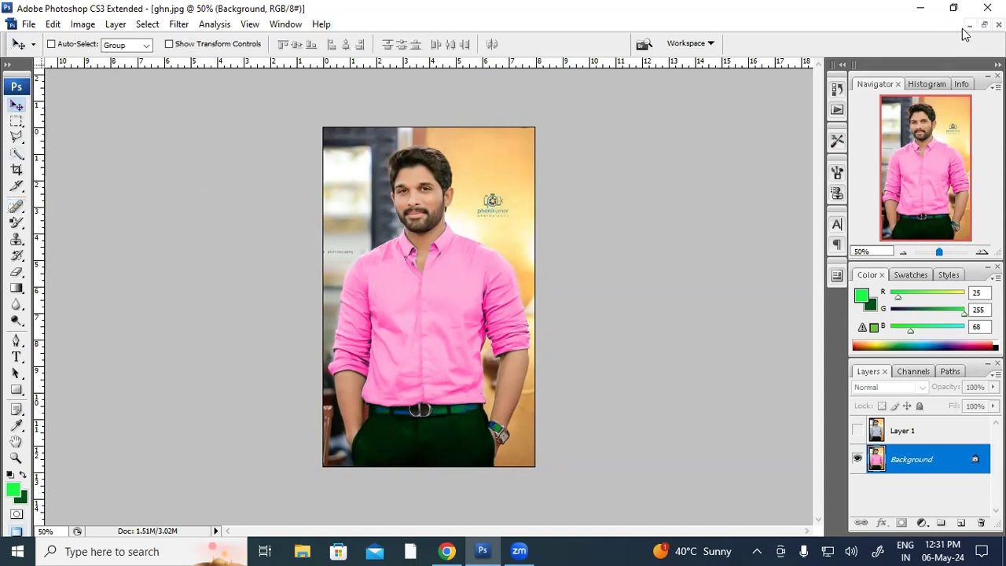
# Minimise ghn.jpg and open pexels-soldiervip-1374509.jpg from the Baby Image folder
pyautogui.click(969, 25)
pyautogui.doubleClick(729, 188)
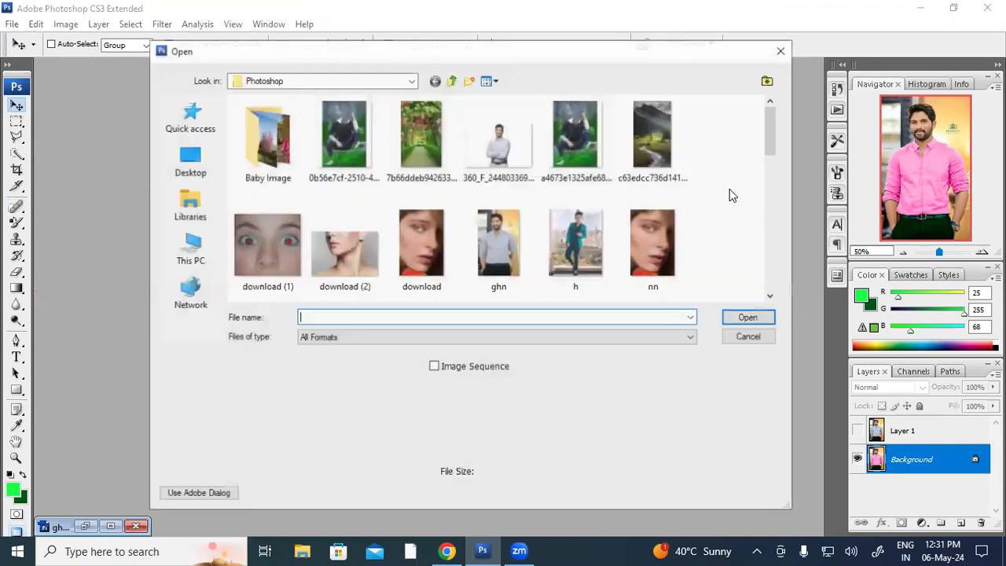
pyautogui.scroll(-5, 605, 214)
pyautogui.scroll(-5, 603, 214)
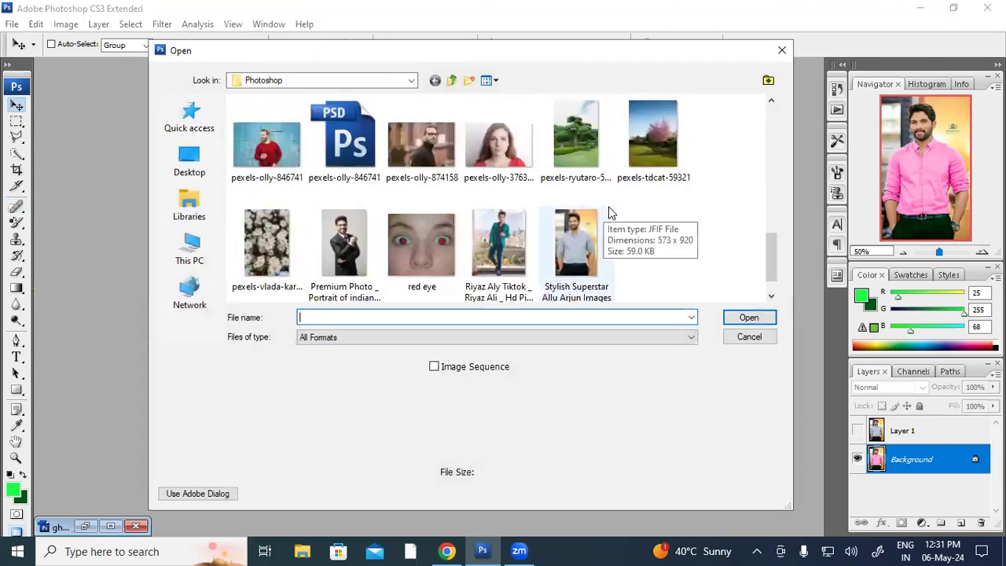
pyautogui.scroll(10, 610, 208)
pyautogui.doubleClick(266, 135)
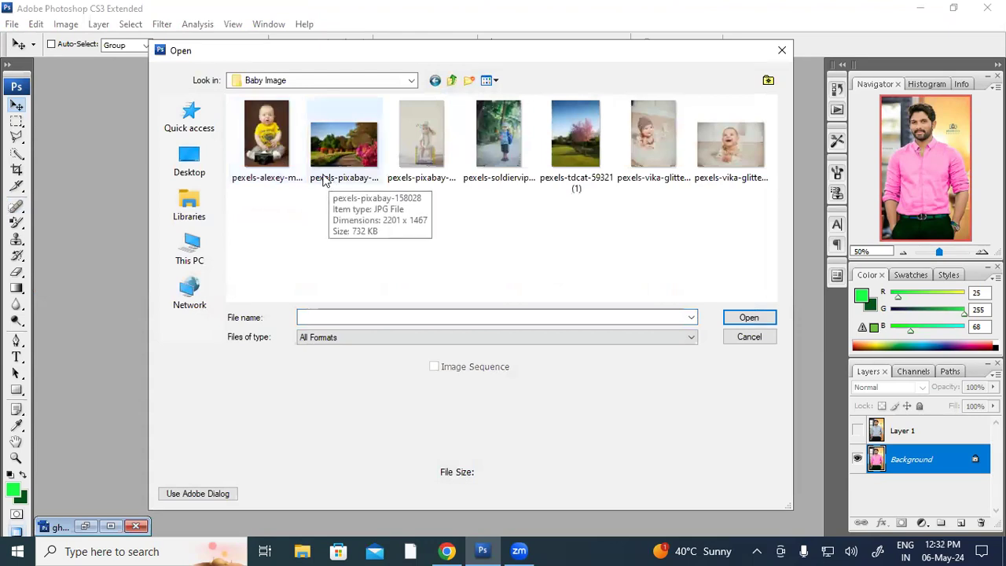
pyautogui.doubleClick(484, 148)
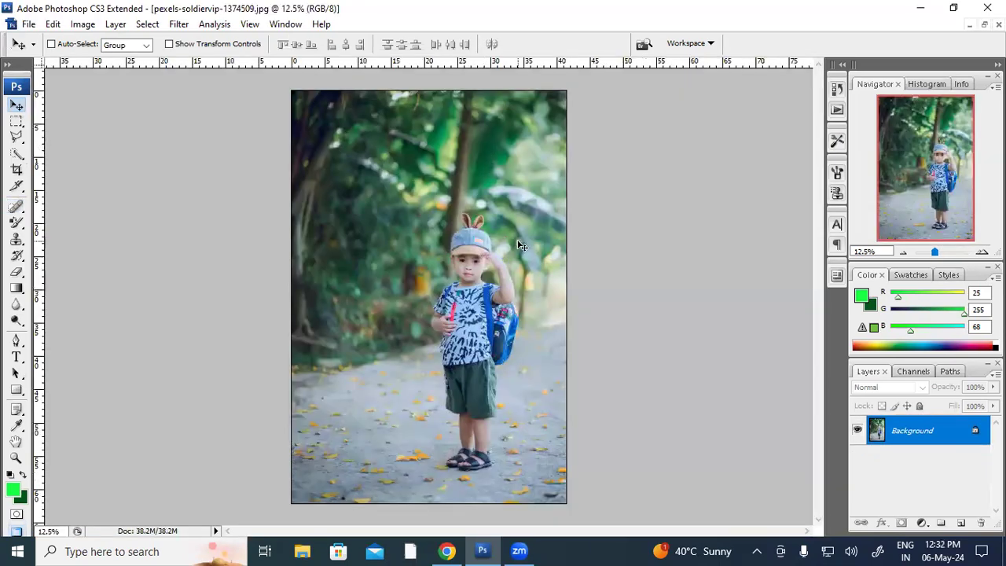
# Paint a copy of the boy's head and upper body onto the trees above him with the Healing Brush Tool
pyautogui.hotkey('ctrl', '+')
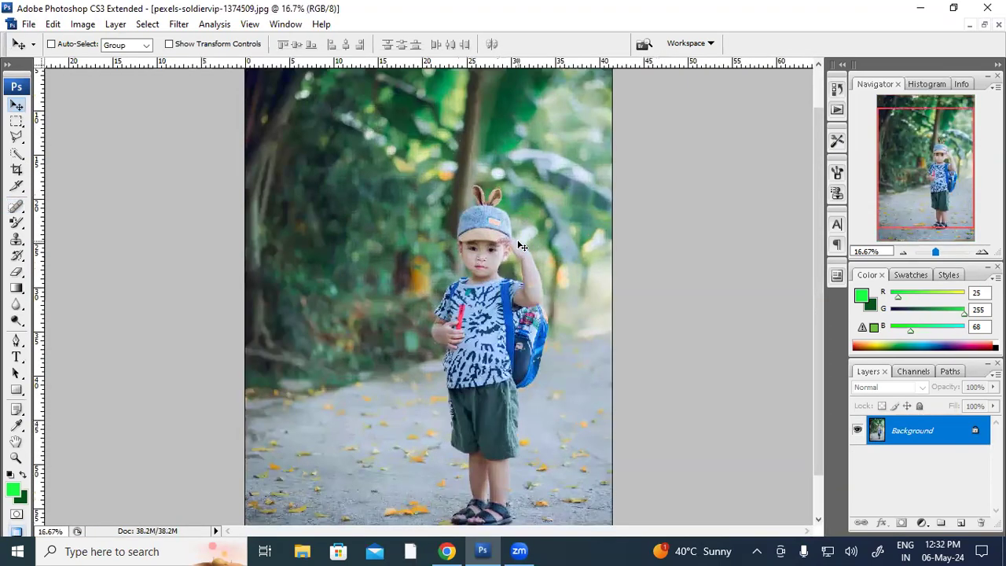
pyautogui.hotkey('ctrl', '-')
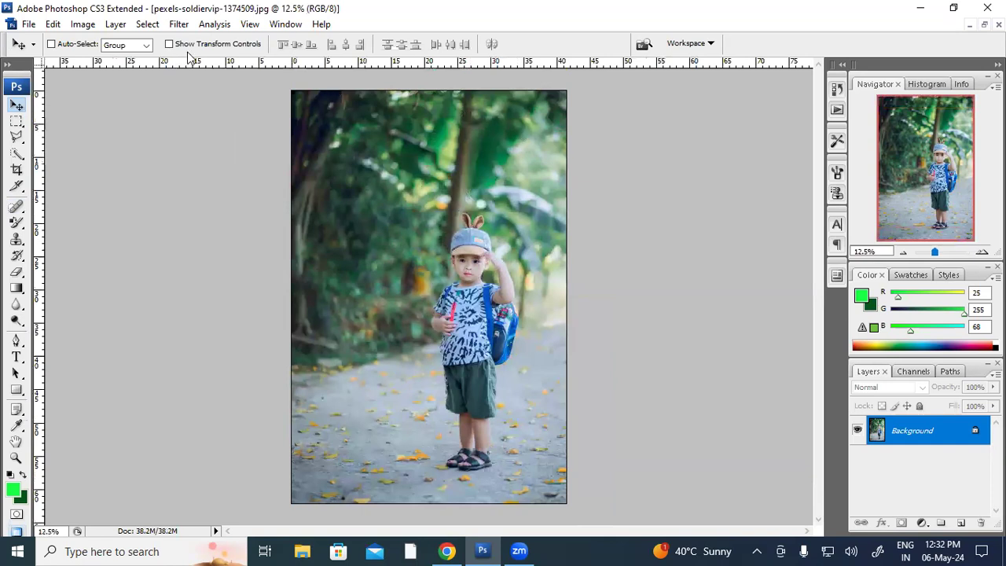
pyautogui.moveTo(18, 206)
pyautogui.mouseDown()
pyautogui.moveTo(36, 220)
pyautogui.moveTo(77, 221)
pyautogui.mouseUp()
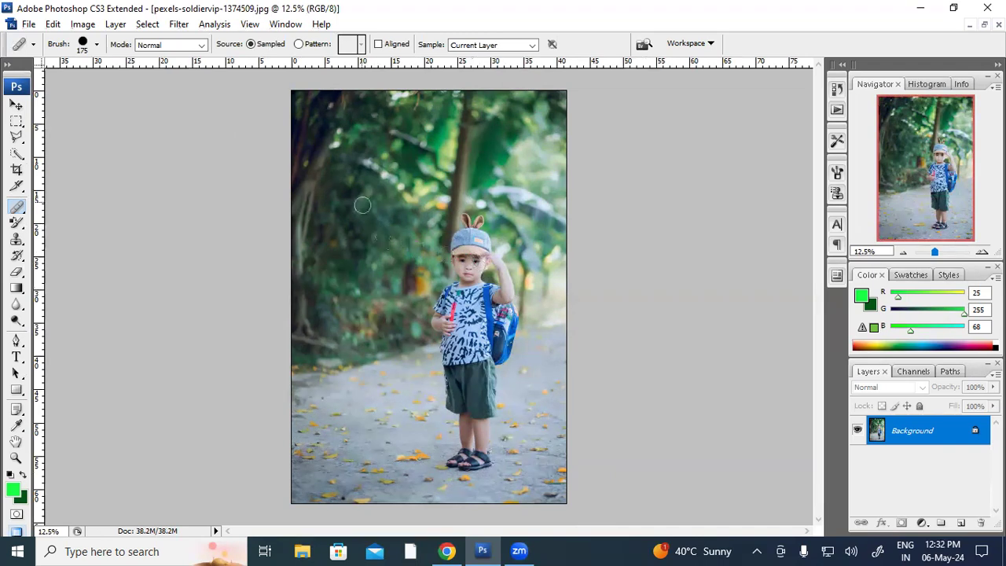
pyautogui.moveTo(492, 116)
pyautogui.mouseDown()
pyautogui.moveTo(513, 133)
pyautogui.moveTo(494, 117)
pyautogui.moveTo(481, 131)
pyautogui.moveTo(476, 117)
pyautogui.moveTo(470, 146)
pyautogui.moveTo(469, 112)
pyautogui.moveTo(502, 107)
pyautogui.moveTo(515, 132)
pyautogui.moveTo(514, 118)
pyautogui.moveTo(477, 126)
pyautogui.moveTo(479, 102)
pyautogui.moveTo(499, 100)
pyautogui.moveTo(473, 107)
pyautogui.moveTo(509, 99)
pyautogui.moveTo(527, 117)
pyautogui.moveTo(467, 100)
pyautogui.moveTo(535, 120)
pyautogui.moveTo(523, 142)
pyautogui.moveTo(452, 138)
pyautogui.moveTo(522, 145)
pyautogui.moveTo(527, 110)
pyautogui.moveTo(533, 131)
pyautogui.moveTo(461, 146)
pyautogui.moveTo(518, 167)
pyautogui.mouseUp()
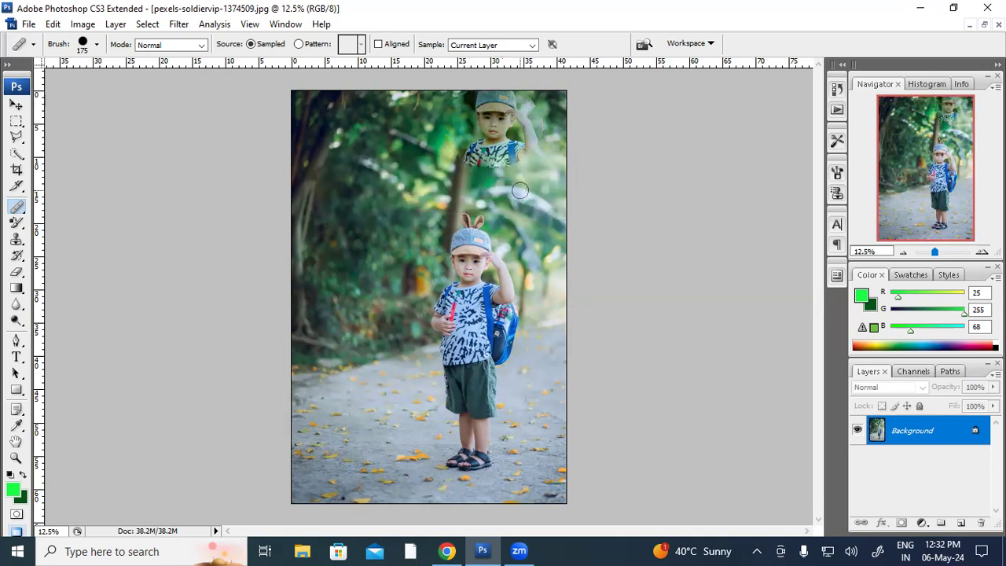
# Clone the boy's head and upper body onto the trees at the photo's upper left with the Clone Stamp Tool at brush size 700
pyautogui.hotkey('ctrl', '+')
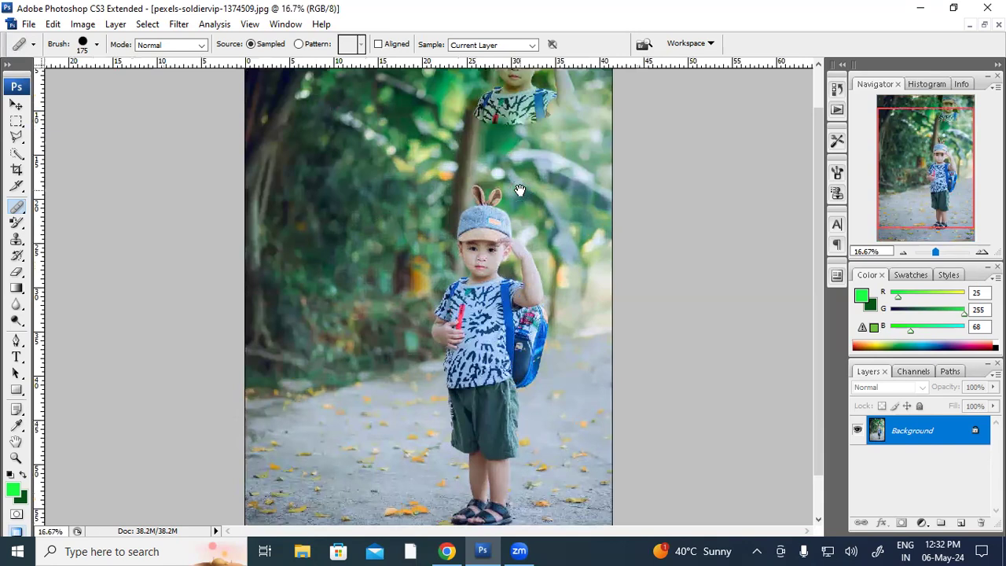
pyautogui.moveTo(519, 190); pyautogui.dragTo(517, 234)
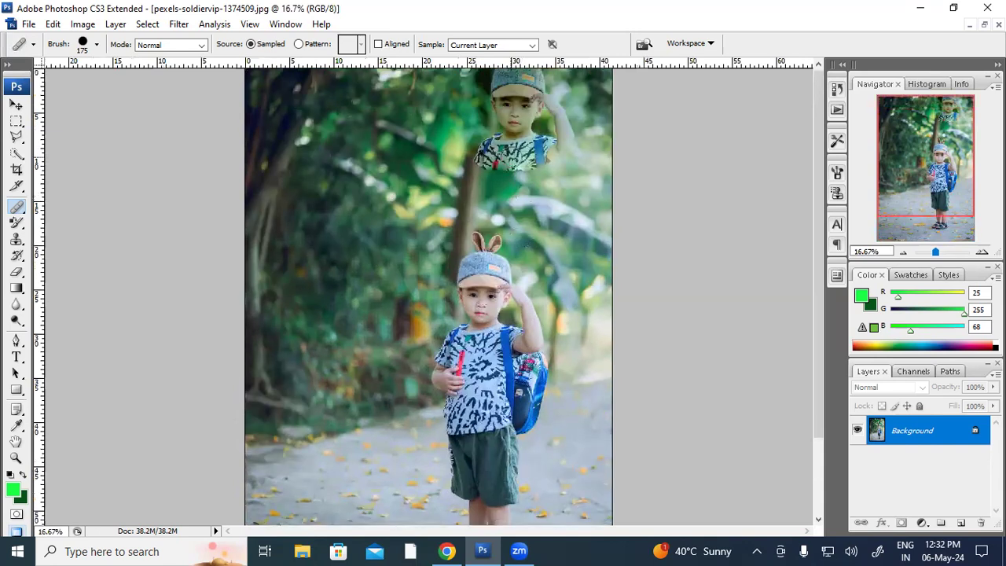
pyautogui.rightClick(19, 242)
pyautogui.click(61, 239)
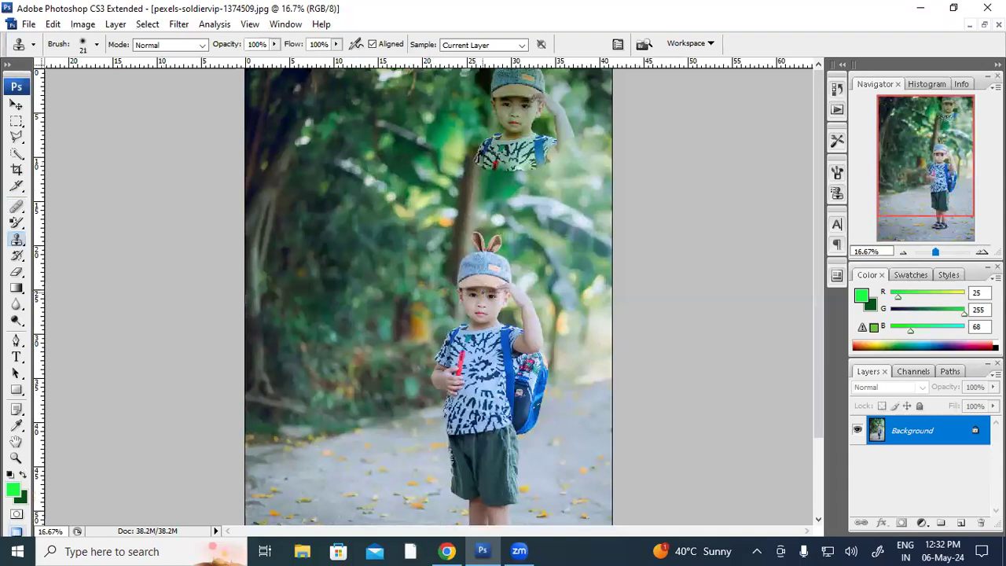
pyautogui.keyDown('alt'); pyautogui.click(482, 301); pyautogui.keyUp('alt')
pyautogui.press(']')
pyautogui.press(']')
pyautogui.press(']')
pyautogui.press(']')
pyautogui.press(']')
pyautogui.press(']')
pyautogui.press(']')
pyautogui.press(']')
pyautogui.press(']')
pyautogui.press(']')
pyautogui.press(']')
pyautogui.press(']')
pyautogui.press(']')
pyautogui.press(']')
pyautogui.press(']')
pyautogui.press(']')
pyautogui.press(']')
pyautogui.press(']')
pyautogui.moveTo(298, 169)
pyautogui.mouseDown()
pyautogui.moveTo(320, 157)
pyautogui.moveTo(294, 140)
pyautogui.moveTo(284, 157)
pyautogui.moveTo(288, 182)
pyautogui.moveTo(320, 189)
pyautogui.moveTo(297, 130)
pyautogui.moveTo(278, 140)
pyautogui.moveTo(271, 220)
pyautogui.mouseUp()
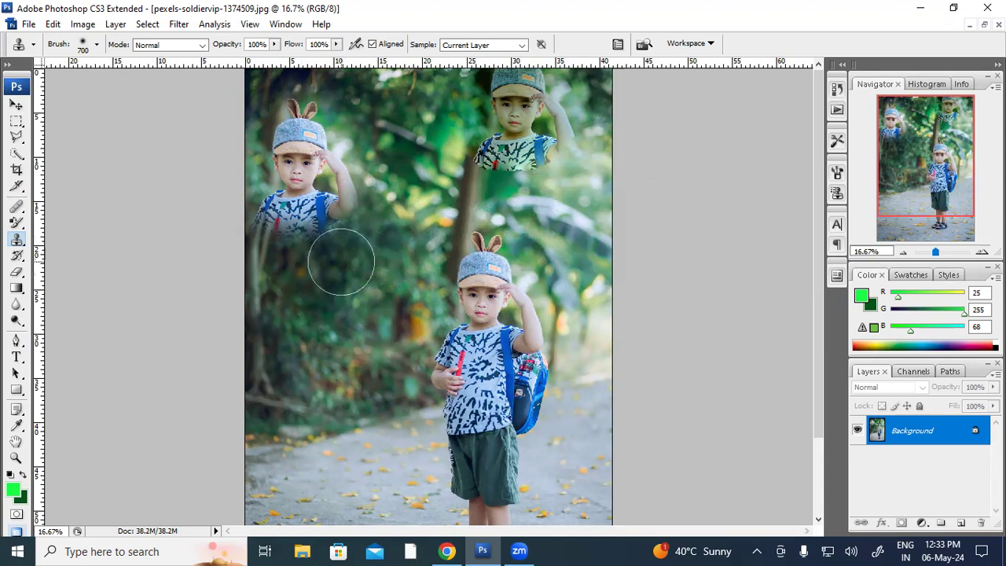
# Resample the boy's face with the Clone Stamp Tool and paint another upper-body copy at the road's edge, below the first cloned copy
pyautogui.rightClick(17, 241)
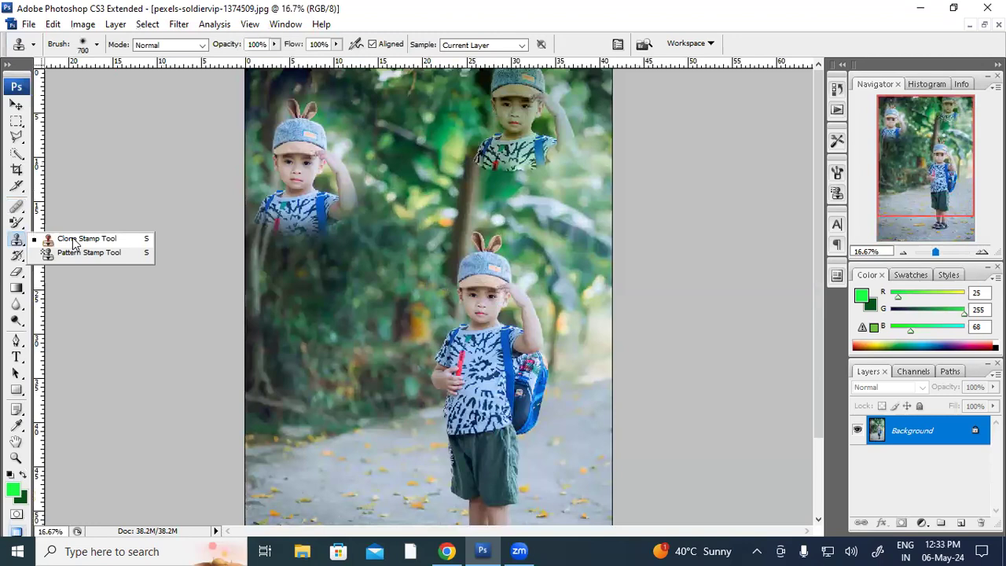
pyautogui.click(73, 241)
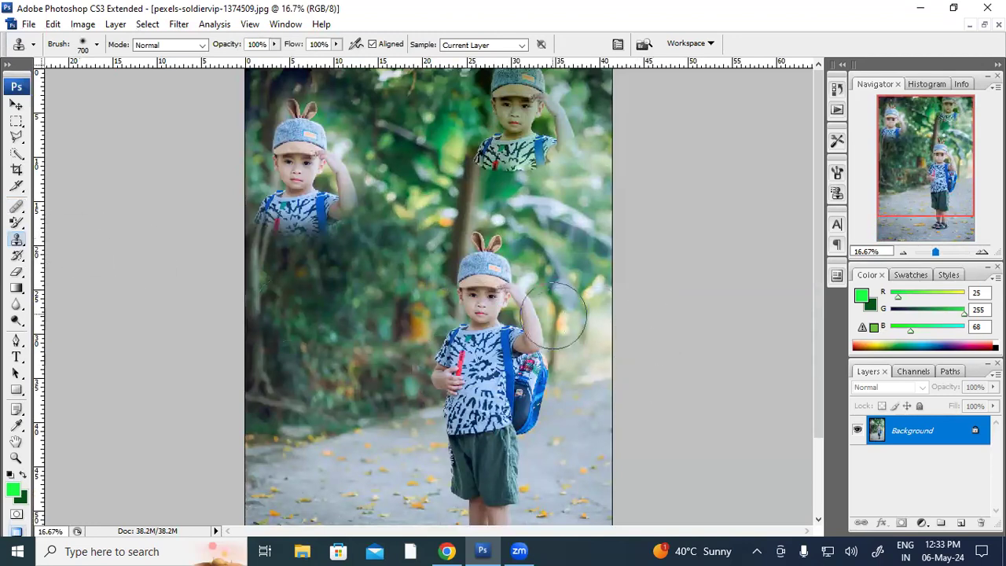
pyautogui.keyDown('alt'); pyautogui.click(491, 307); pyautogui.keyUp('alt')
pyautogui.moveTo(297, 343)
pyautogui.mouseDown()
pyautogui.moveTo(287, 357)
pyautogui.moveTo(279, 330)
pyautogui.moveTo(310, 338)
pyautogui.moveTo(309, 322)
pyautogui.moveTo(293, 406)
pyautogui.mouseUp()
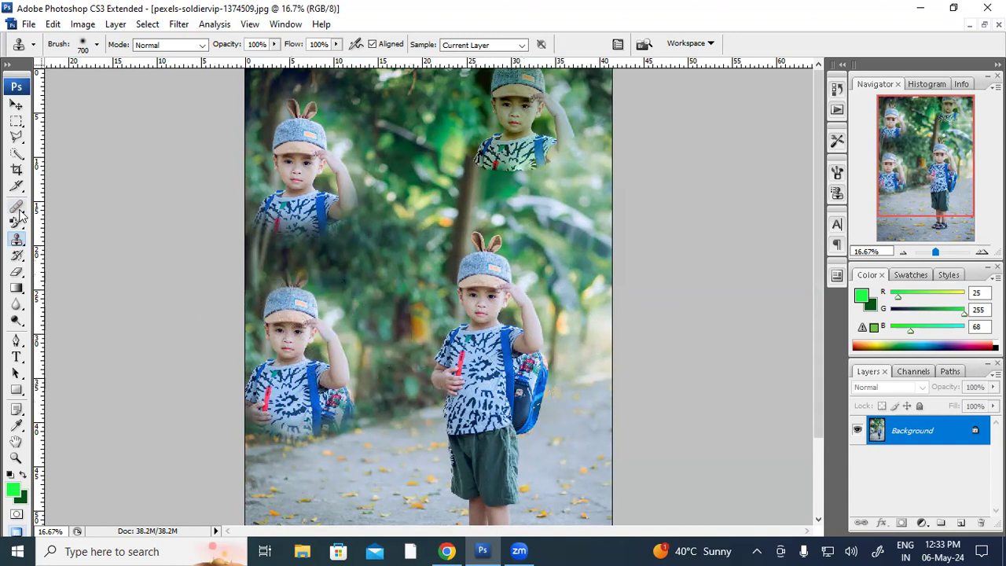
# Paint a copy of the boy's head between the lower-left copy and the original boy with the Healing Brush Tool
pyautogui.rightClick(17, 206)
pyautogui.click(79, 218)
pyautogui.keyDown('alt'); pyautogui.click(486, 305); pyautogui.keyUp('alt')
pyautogui.moveTo(405, 333)
pyautogui.mouseDown()
pyautogui.moveTo(404, 298)
pyautogui.moveTo(385, 304)
pyautogui.moveTo(402, 282)
pyautogui.moveTo(374, 332)
pyautogui.moveTo(410, 302)
pyautogui.moveTo(372, 273)
pyautogui.moveTo(386, 306)
pyautogui.moveTo(372, 265)
pyautogui.moveTo(370, 325)
pyautogui.moveTo(408, 327)
pyautogui.moveTo(395, 273)
pyautogui.mouseUp()
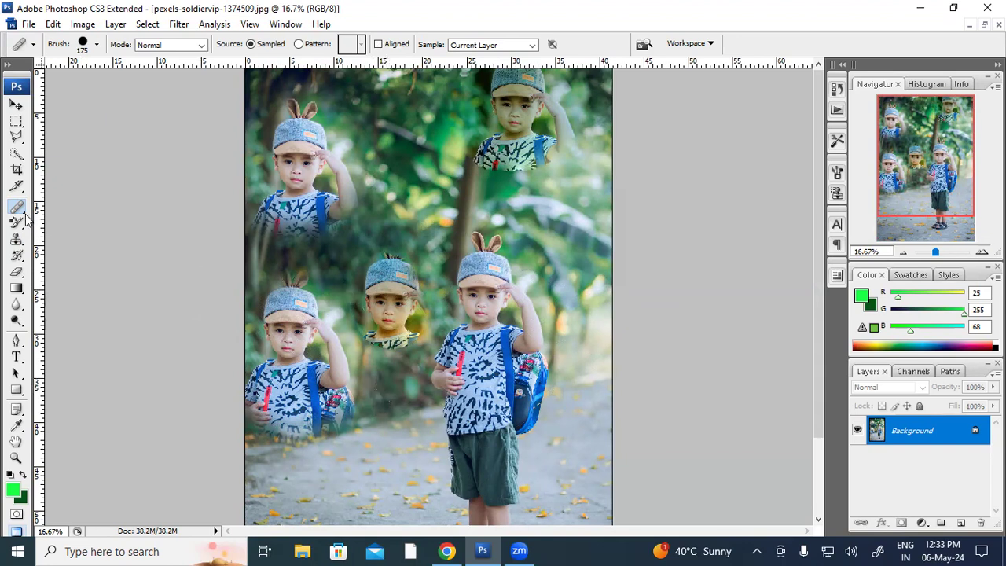
# Try a freehand Pattern Stamp stroke at brush size 21 across the trees and the upper-left copy, and undo it
pyautogui.click(17, 239)
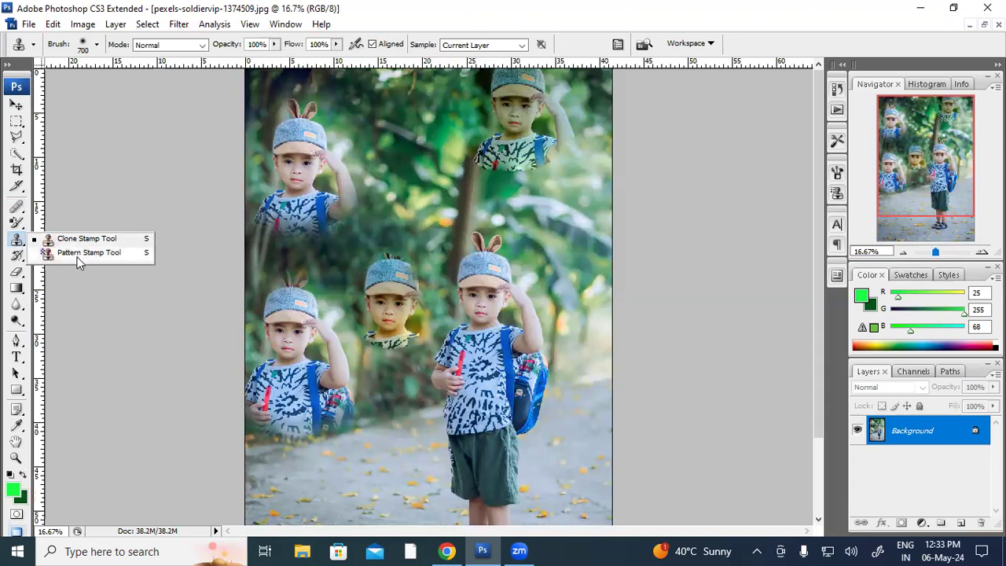
pyautogui.click(77, 258)
pyautogui.moveTo(391, 208)
pyautogui.mouseDown()
pyautogui.moveTo(338, 251)
pyautogui.moveTo(359, 197)
pyautogui.moveTo(315, 191)
pyautogui.moveTo(426, 191)
pyautogui.mouseUp()
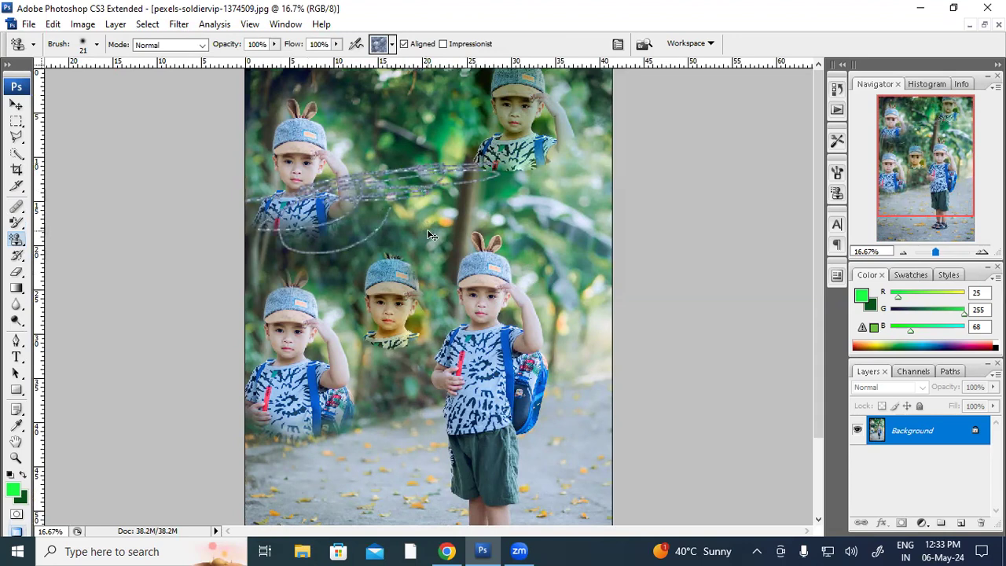
pyautogui.hotkey('ctrl', 'z')
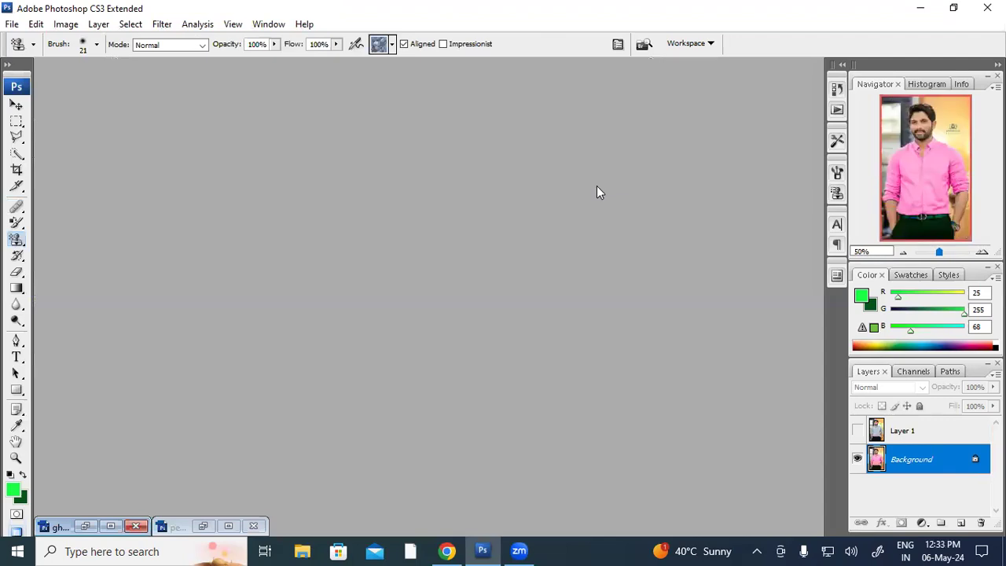
# Open pexels-olly-712513.jpg from the Photoshop folder
pyautogui.hotkey('ctrl', 'o')
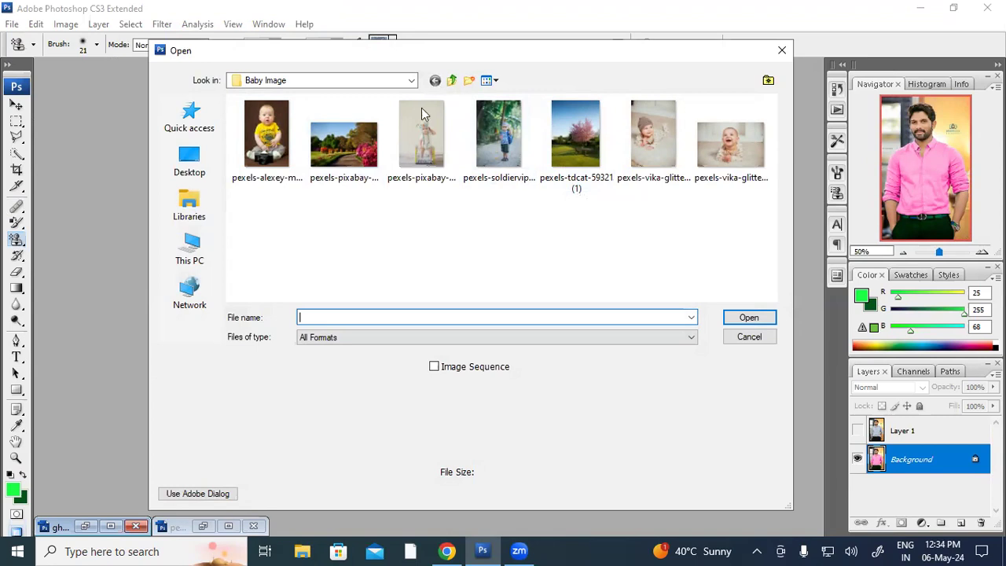
pyautogui.click(411, 81)
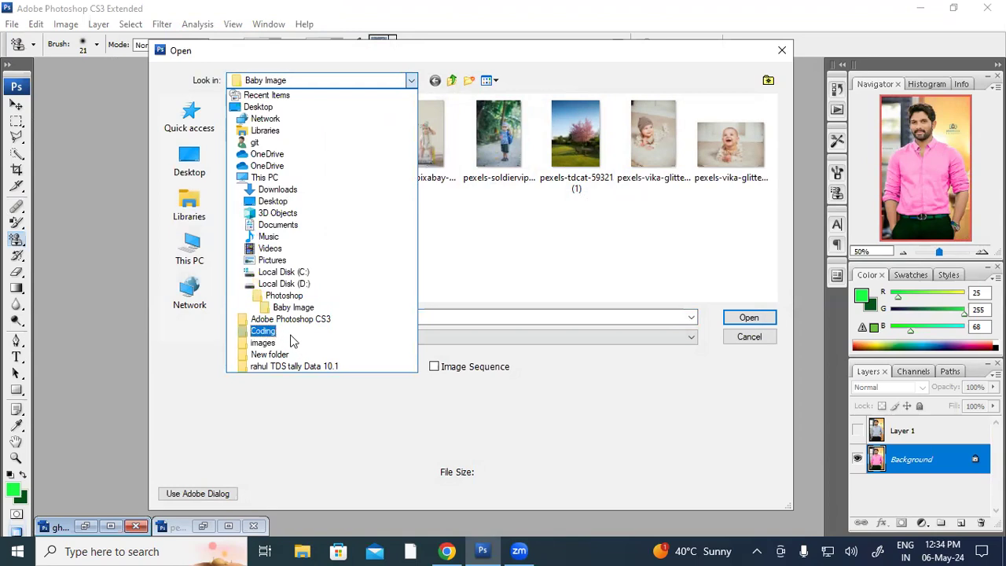
pyautogui.click(294, 295)
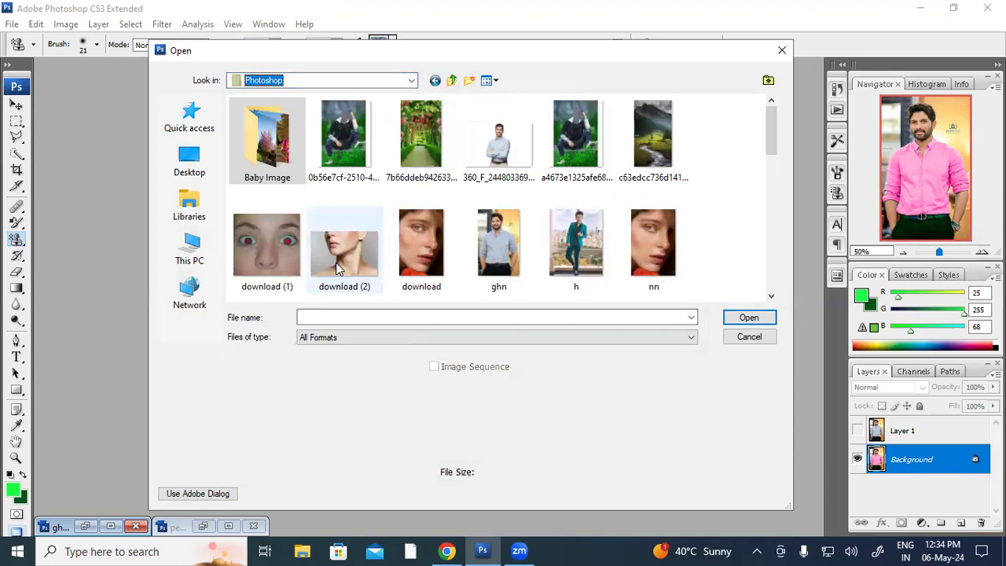
pyautogui.scroll(-3, 346, 264)
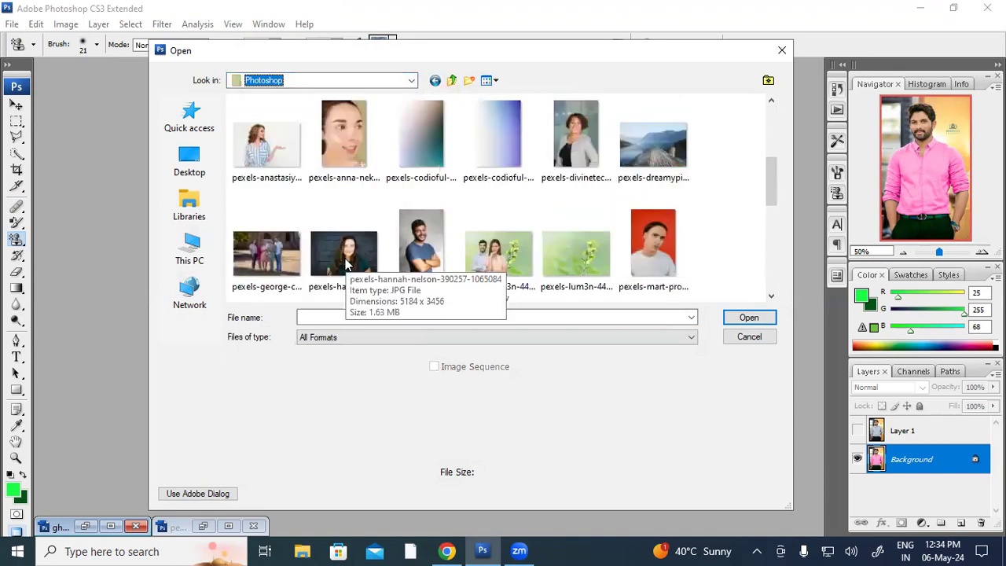
pyautogui.scroll(-1, 348, 263)
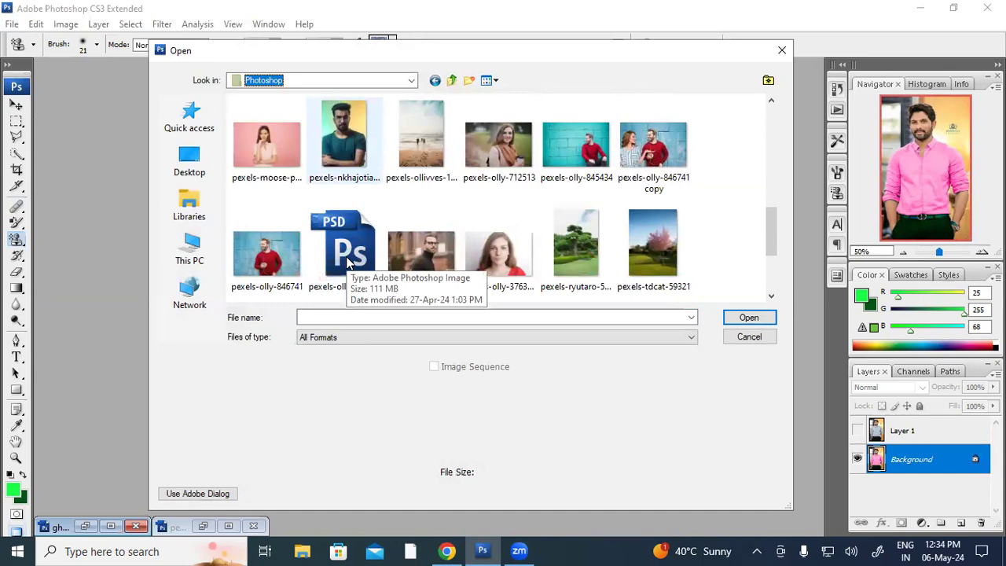
pyautogui.scroll(-2, 346, 263)
pyautogui.scroll(5, 345, 263)
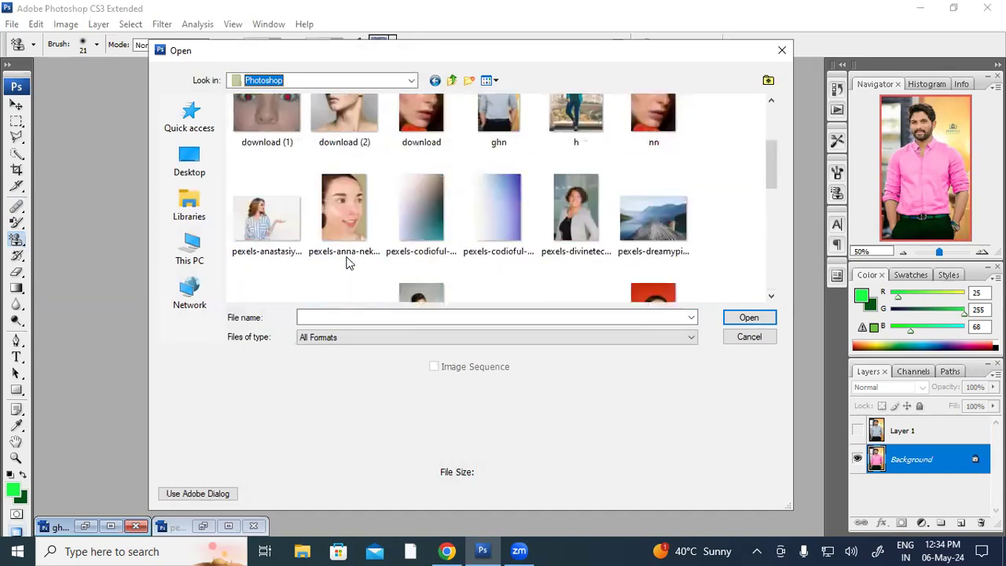
pyautogui.scroll(1, 348, 263)
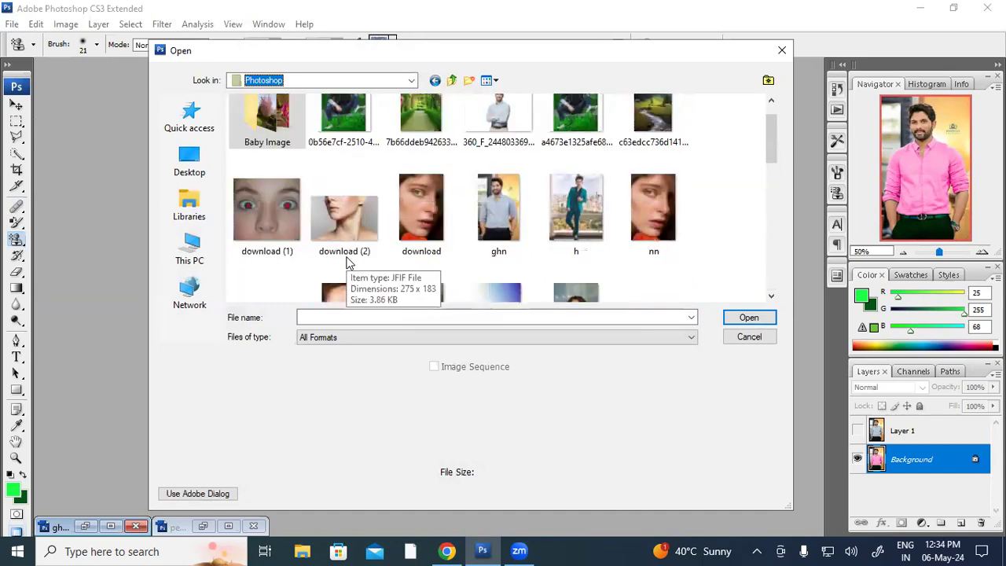
pyautogui.scroll(-1, 348, 263)
pyautogui.scroll(1, 607, 220)
pyautogui.scroll(-3, 607, 220)
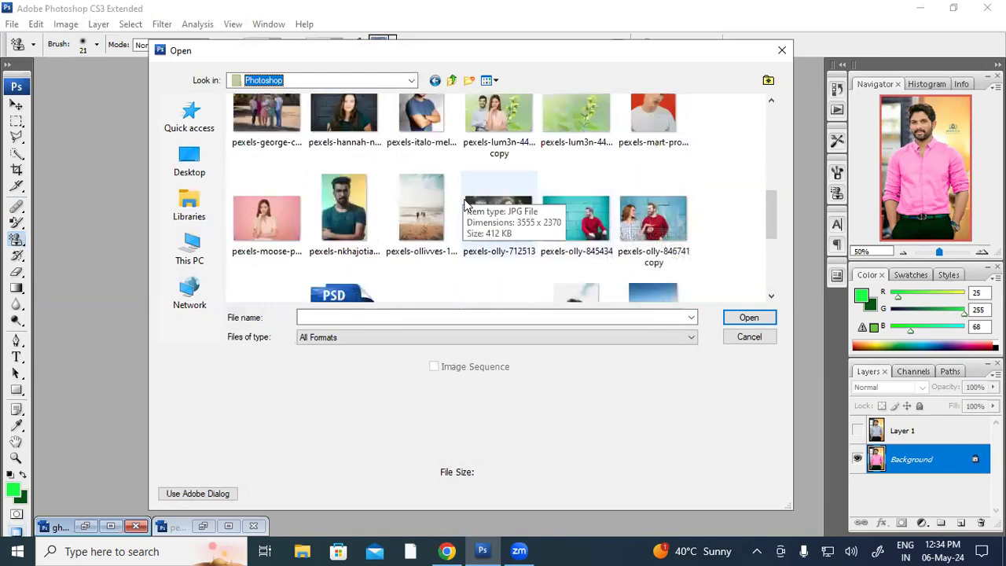
pyautogui.doubleClick(486, 218)
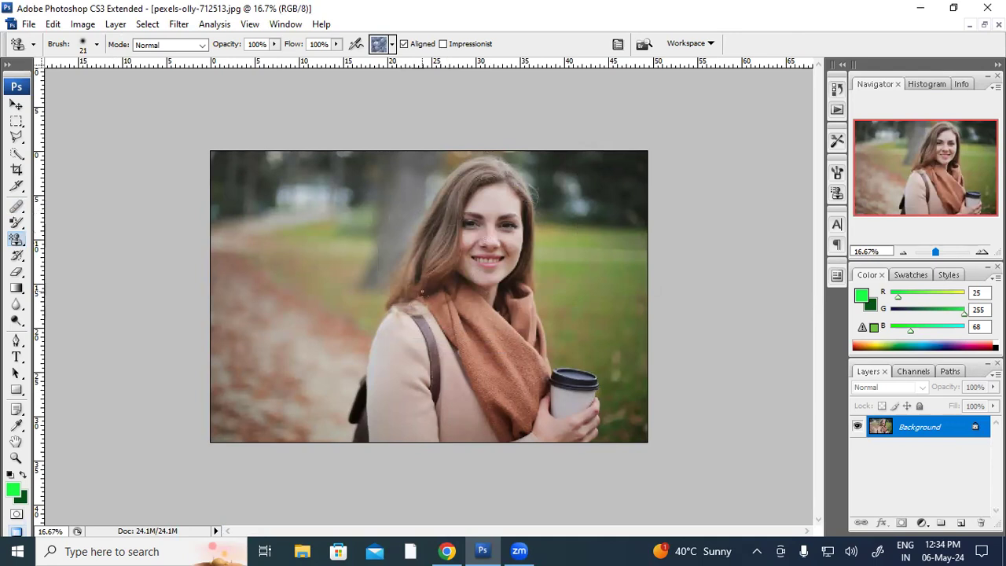
# Select the background on both sides of the woman with the Quick Selection Tool
pyautogui.rightClick(15, 238)
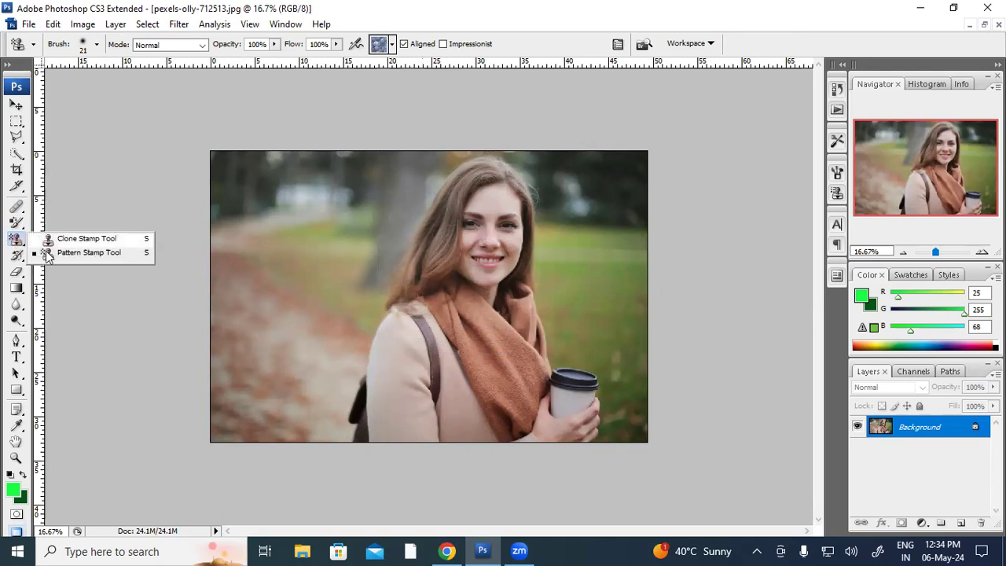
pyautogui.click(59, 256)
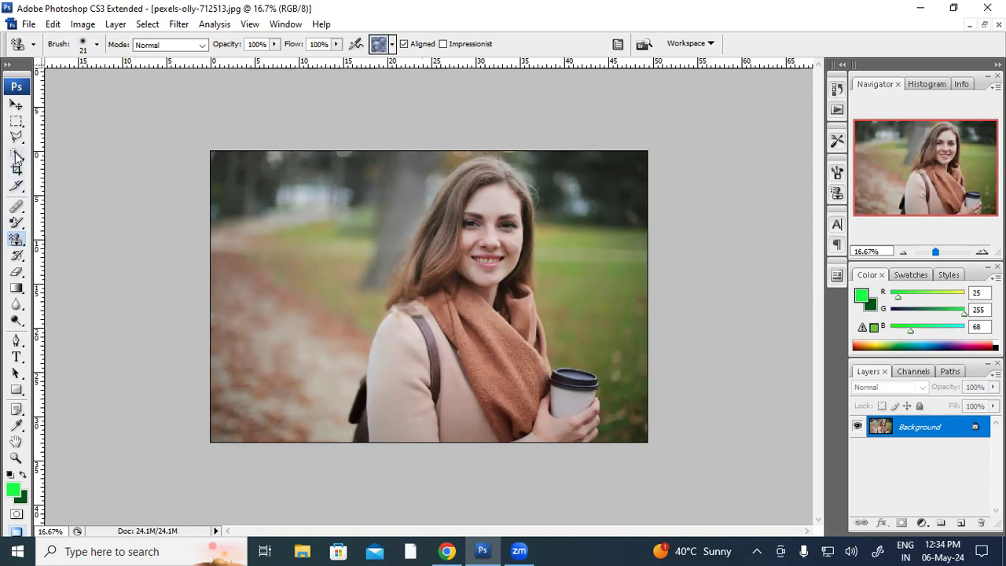
pyautogui.click(17, 154)
pyautogui.moveTo(311, 165)
pyautogui.mouseDown()
pyautogui.moveTo(310, 228)
pyautogui.moveTo(319, 215)
pyautogui.moveTo(361, 385)
pyautogui.mouseUp()
pyautogui.moveTo(488, 151)
pyautogui.mouseDown()
pyautogui.moveTo(552, 164)
pyautogui.moveTo(628, 231)
pyautogui.moveTo(621, 290)
pyautogui.mouseUp()
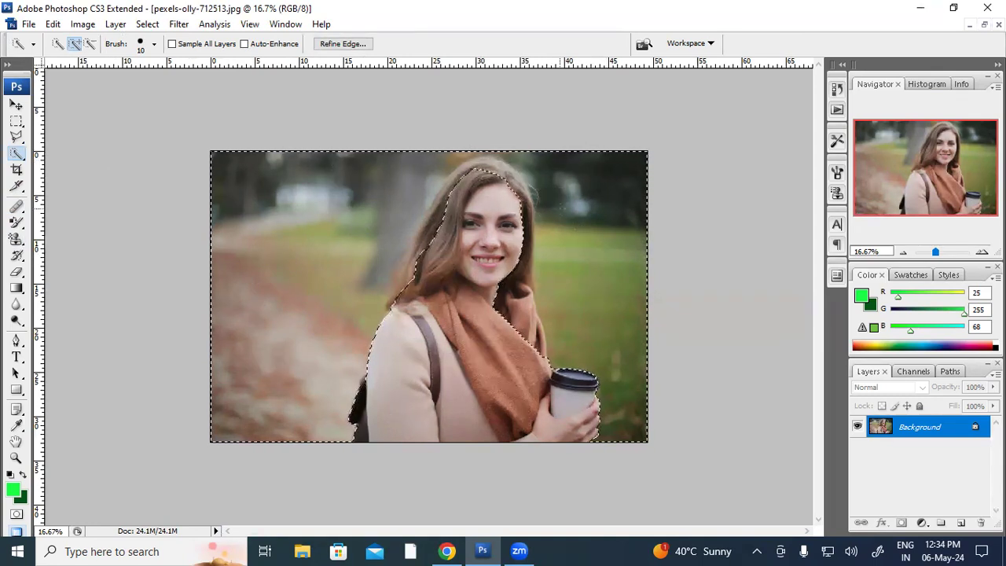
# Subtract the woman's hair from the background selection, enlarging the Quick Selection brush to 90
pyautogui.click(90, 43)
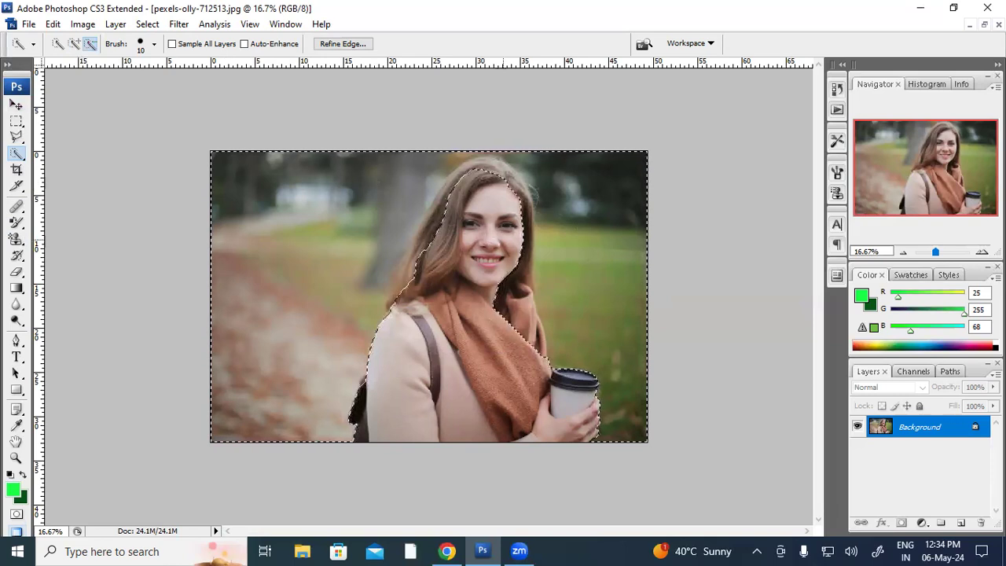
pyautogui.moveTo(426, 240); pyautogui.dragTo(418, 260)
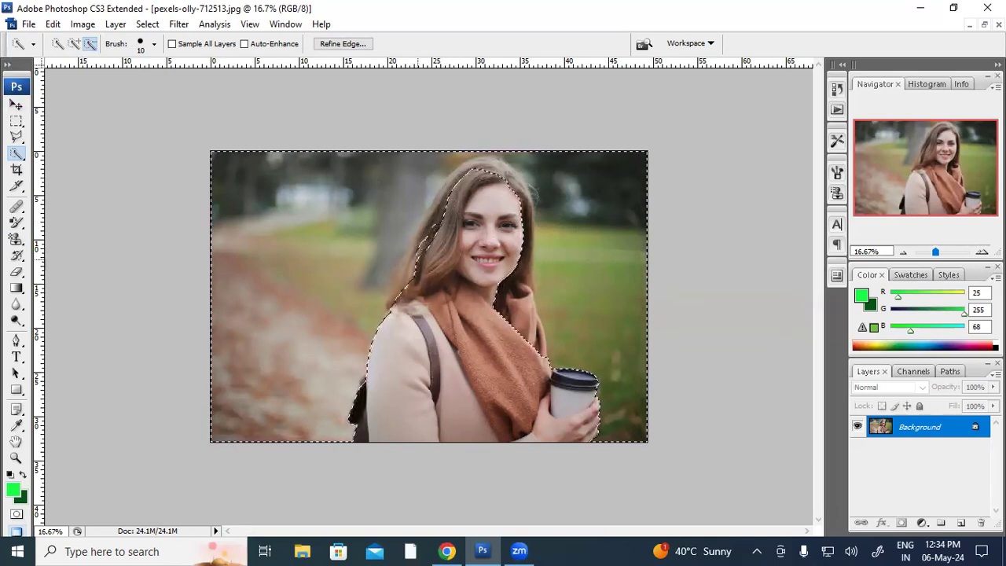
pyautogui.press(']')
pyautogui.press(']')
pyautogui.press(']')
pyautogui.press(']')
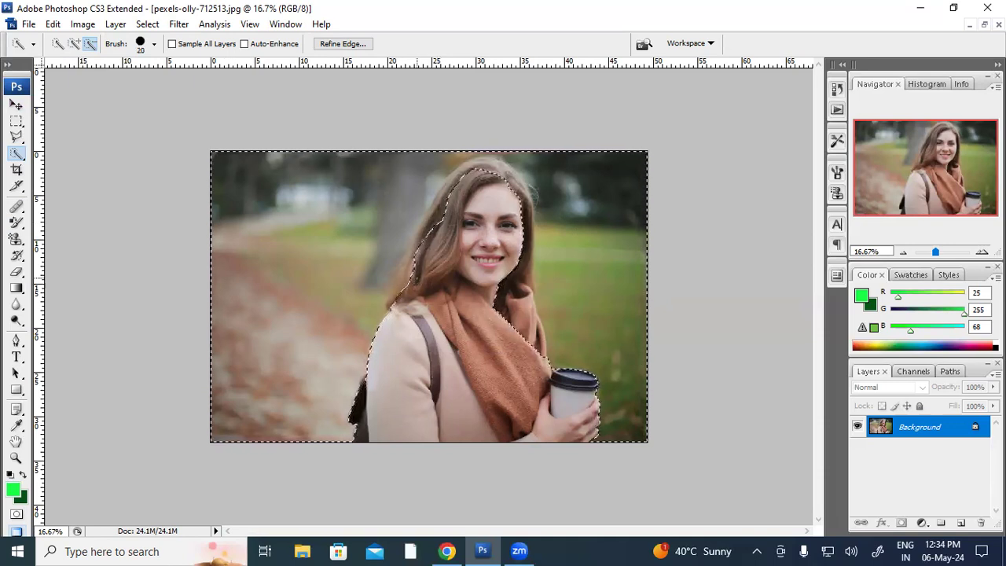
pyautogui.press(']')
pyautogui.press(']')
pyautogui.press(']')
pyautogui.press(']')
pyautogui.press(']')
pyautogui.press(']')
pyautogui.press(']')
pyautogui.press(']')
pyautogui.press(']')
pyautogui.press(']')
pyautogui.press(']')
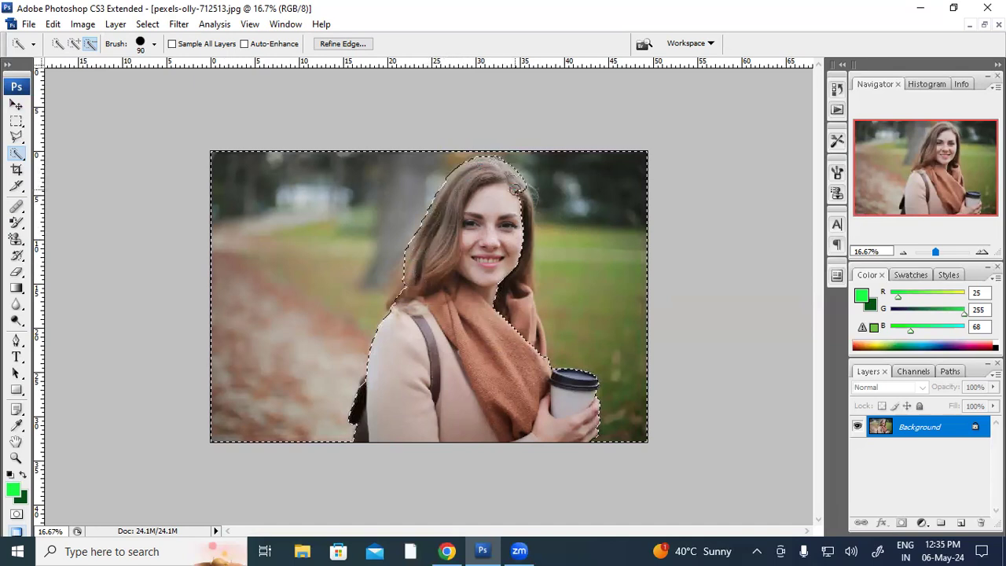
pyautogui.moveTo(514, 233)
pyautogui.mouseDown()
pyautogui.moveTo(529, 259)
pyautogui.moveTo(531, 317)
pyautogui.mouseUp()
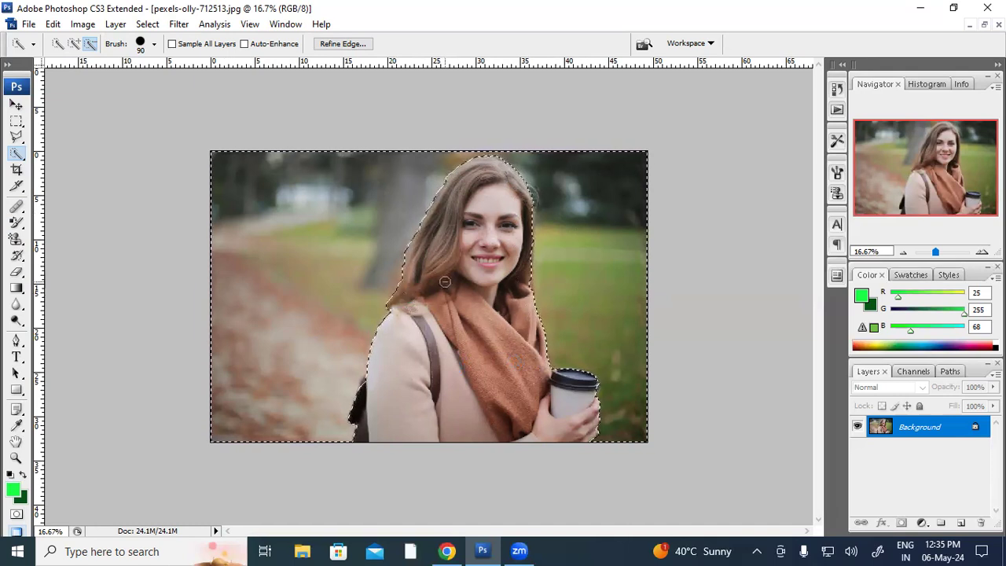
# Cover the selected background with the blue pattern using the Pattern Stamp Tool at brush size 800, and undo the painting
pyautogui.click(16, 238)
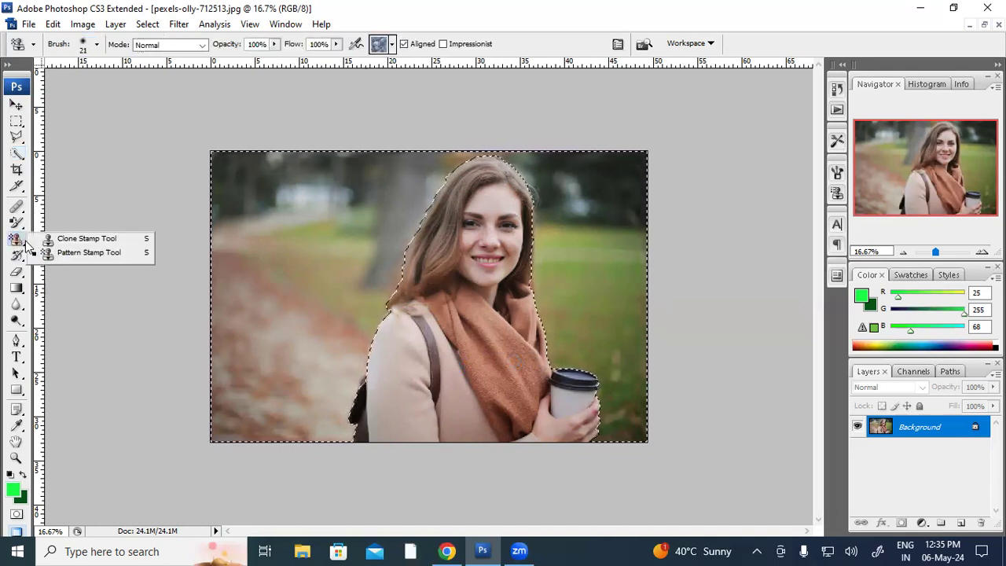
pyautogui.click(64, 252)
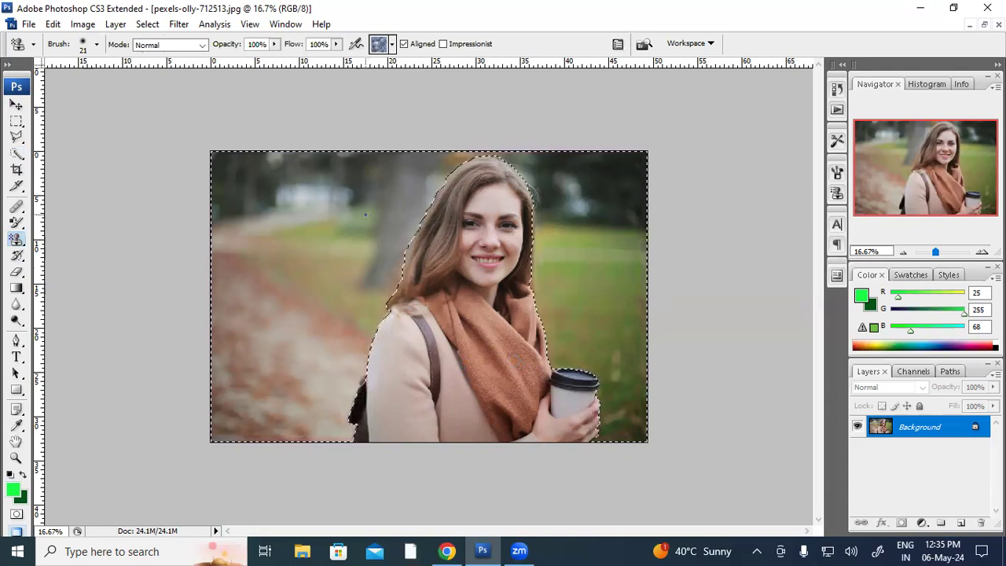
pyautogui.press(']')
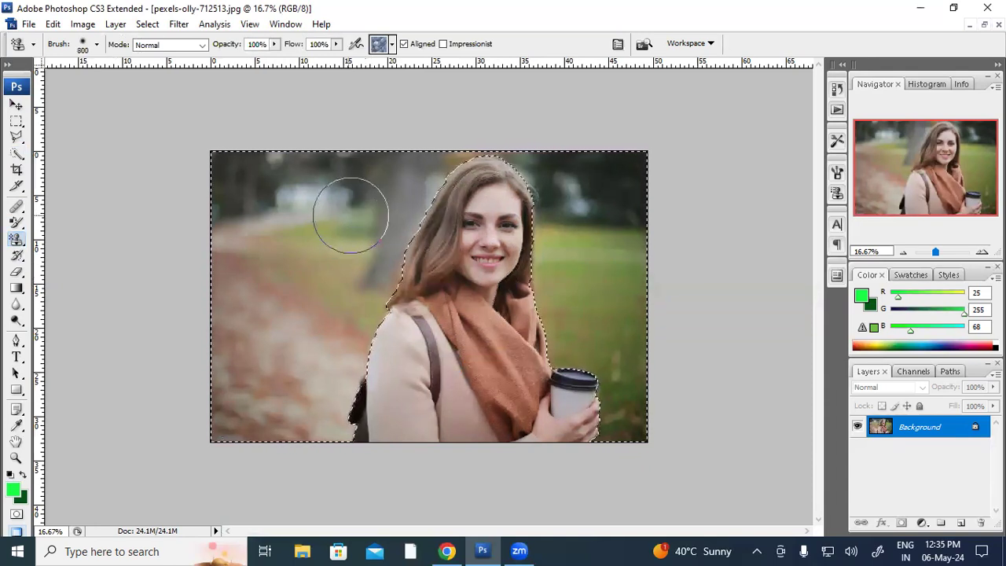
pyautogui.moveTo(269, 361)
pyautogui.mouseDown()
pyautogui.moveTo(246, 178)
pyautogui.moveTo(234, 461)
pyautogui.moveTo(365, 200)
pyautogui.moveTo(233, 219)
pyautogui.moveTo(307, 177)
pyautogui.mouseUp()
pyautogui.moveTo(589, 279)
pyautogui.mouseDown()
pyautogui.moveTo(448, 287)
pyautogui.moveTo(557, 317)
pyautogui.moveTo(667, 373)
pyautogui.moveTo(301, 415)
pyautogui.moveTo(420, 435)
pyautogui.moveTo(379, 437)
pyautogui.moveTo(399, 404)
pyautogui.moveTo(338, 404)
pyautogui.mouseUp()
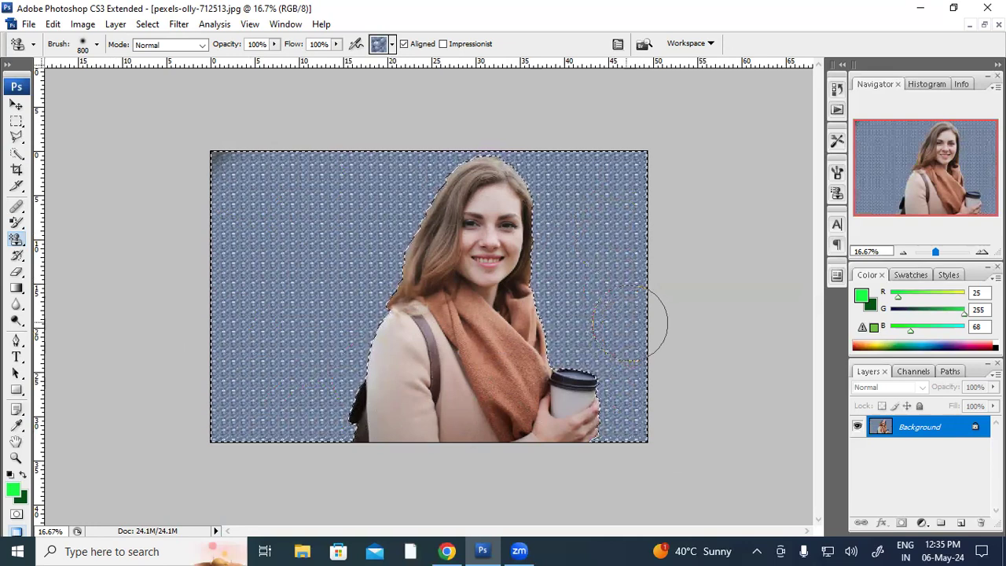
pyautogui.moveTo(286, 181); pyautogui.dragTo(227, 154)
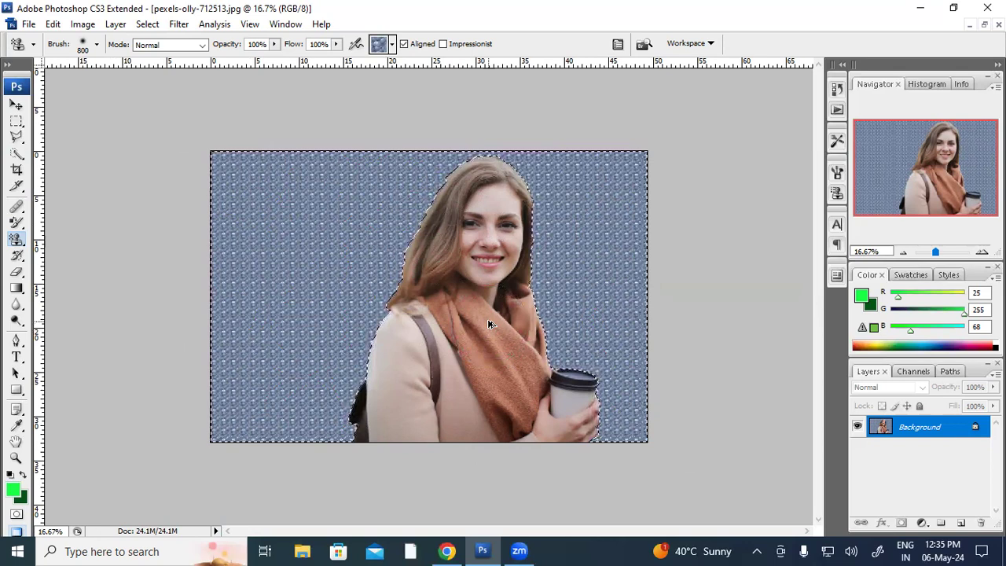
pyautogui.hotkey('ctrl', 'z')
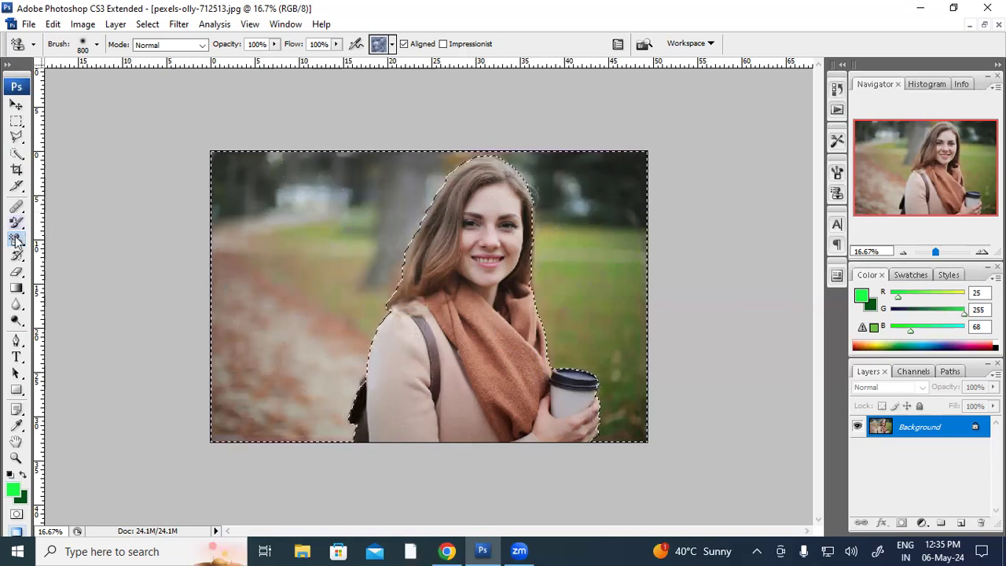
# Extend the background selection over the woman's upper face and hair, paint it with the blue pattern, and undo both
pyautogui.click(16, 154)
pyautogui.click(404, 241)
pyautogui.click(75, 43)
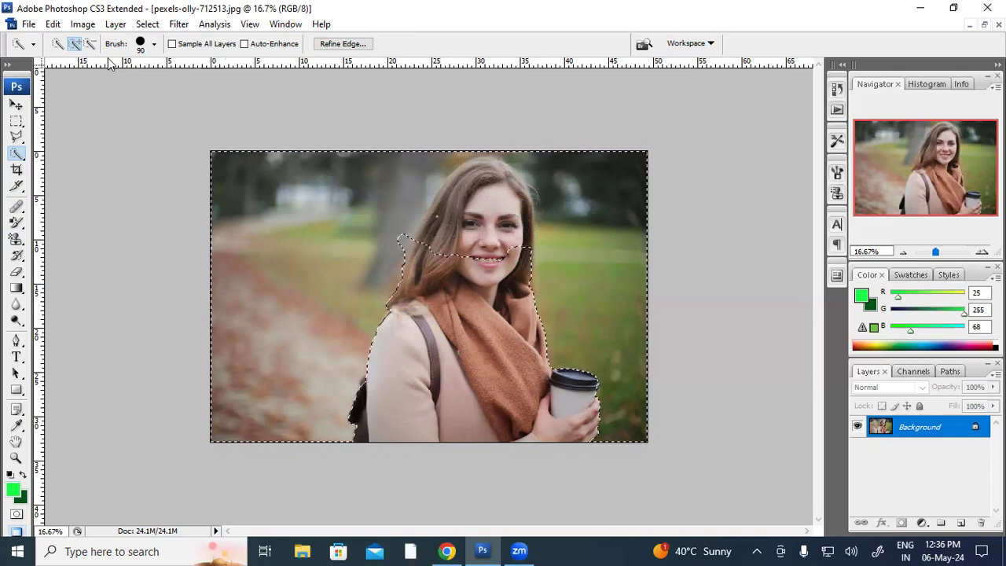
pyautogui.click(16, 237)
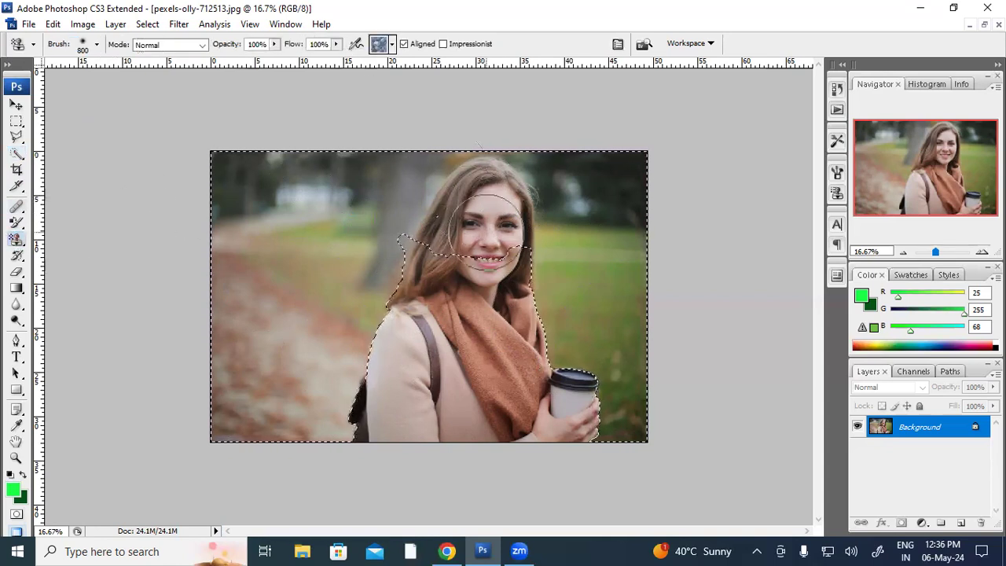
pyautogui.moveTo(488, 228); pyautogui.dragTo(402, 219)
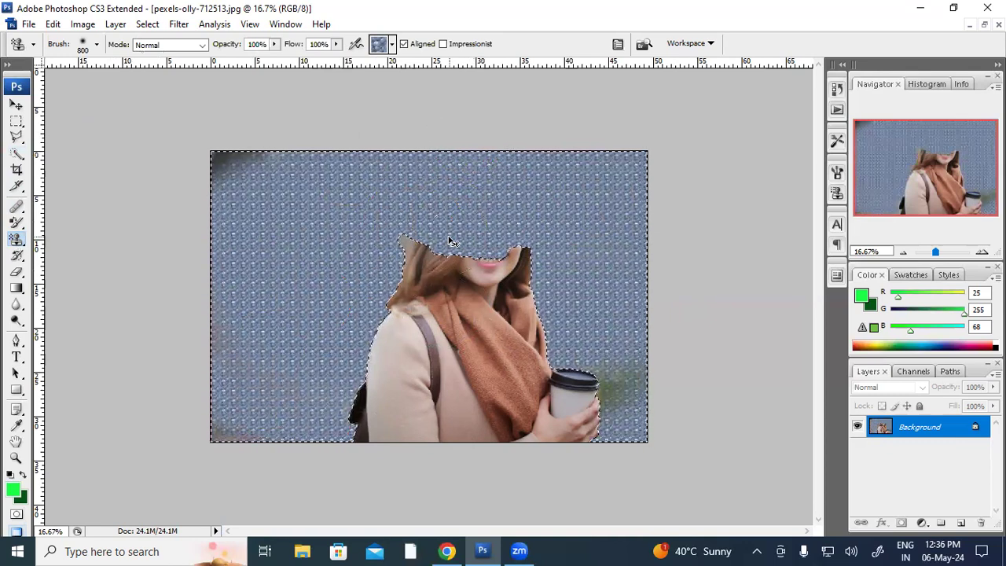
pyautogui.hotkey('ctrl', 'z')
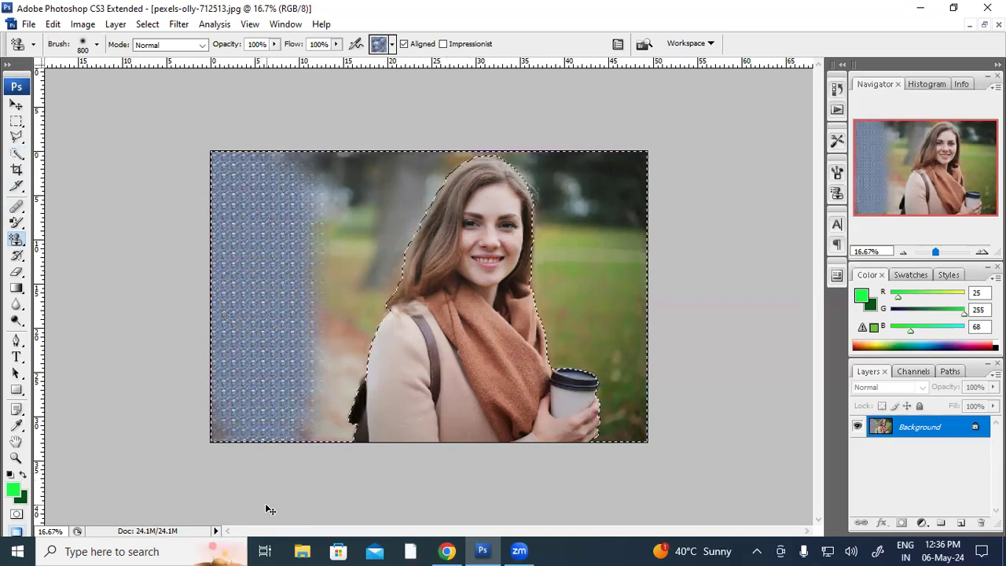
pyautogui.hotkey('ctrl', 'z')
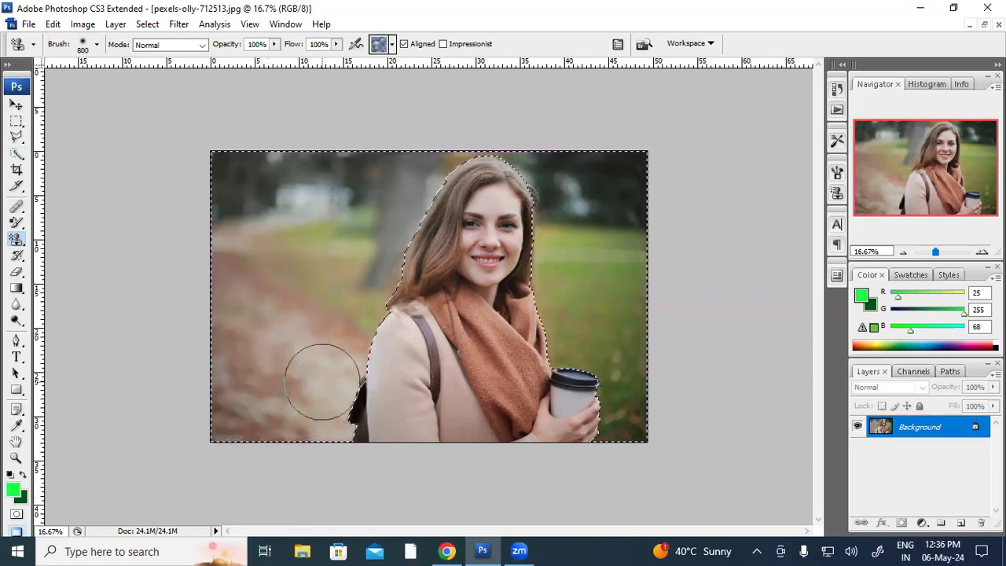
# Cover the selected background with the multicoloured speckled pattern using the Pattern Stamp Tool, and undo the painting
pyautogui.click(390, 44)
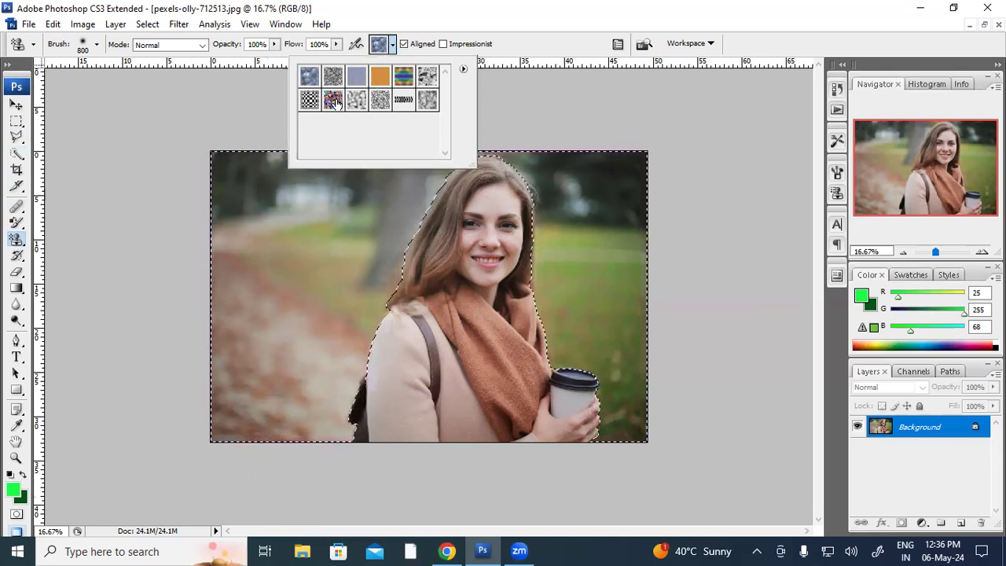
pyautogui.moveTo(299, 205); pyautogui.dragTo(259, 337)
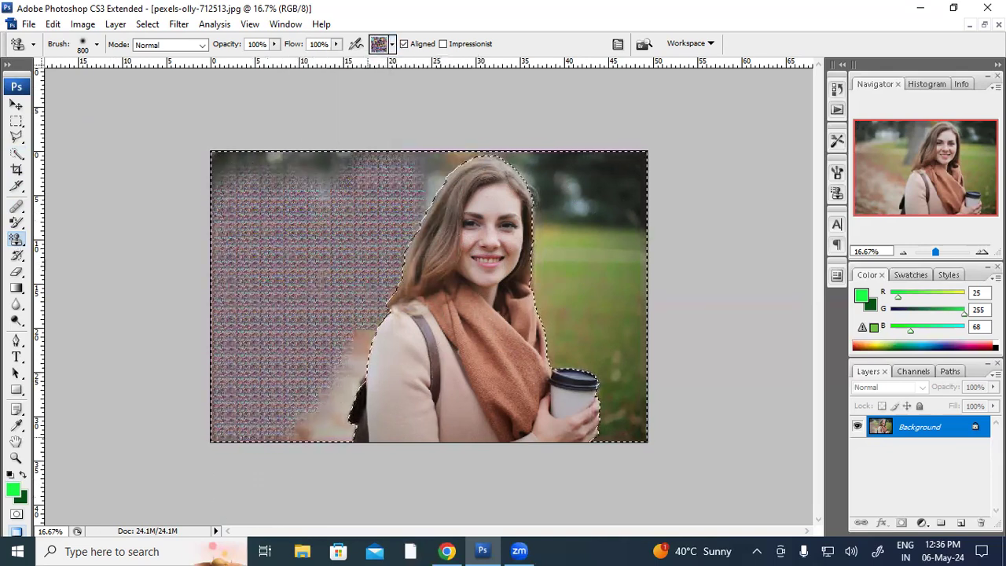
pyautogui.moveTo(391, 193)
pyautogui.mouseDown()
pyautogui.moveTo(353, 167)
pyautogui.moveTo(567, 273)
pyautogui.moveTo(515, 330)
pyautogui.moveTo(685, 406)
pyautogui.mouseUp()
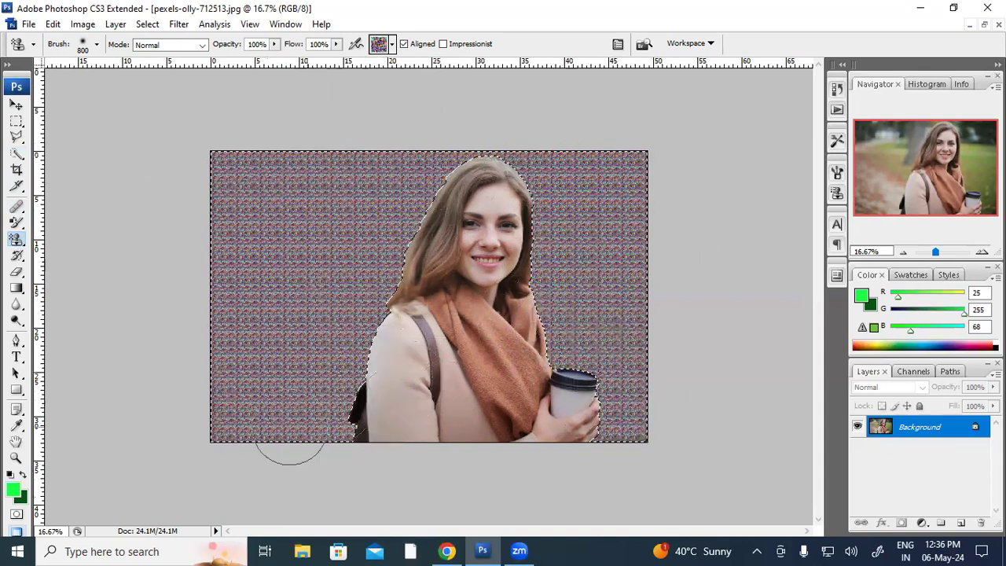
pyautogui.moveTo(267, 272); pyautogui.dragTo(569, 190)
pyautogui.moveTo(638, 163); pyautogui.dragTo(698, 207)
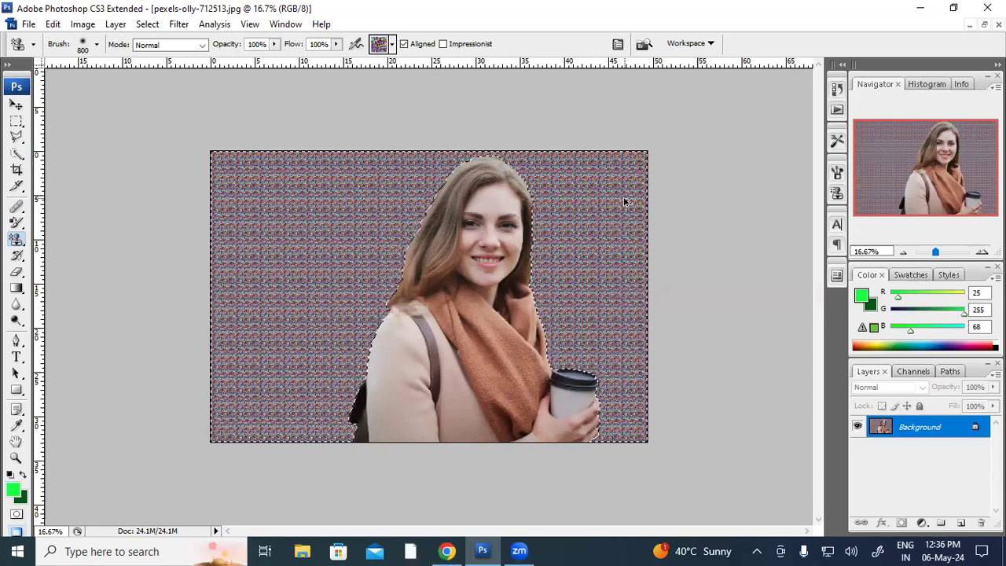
pyautogui.hotkey('ctrl', 'z')
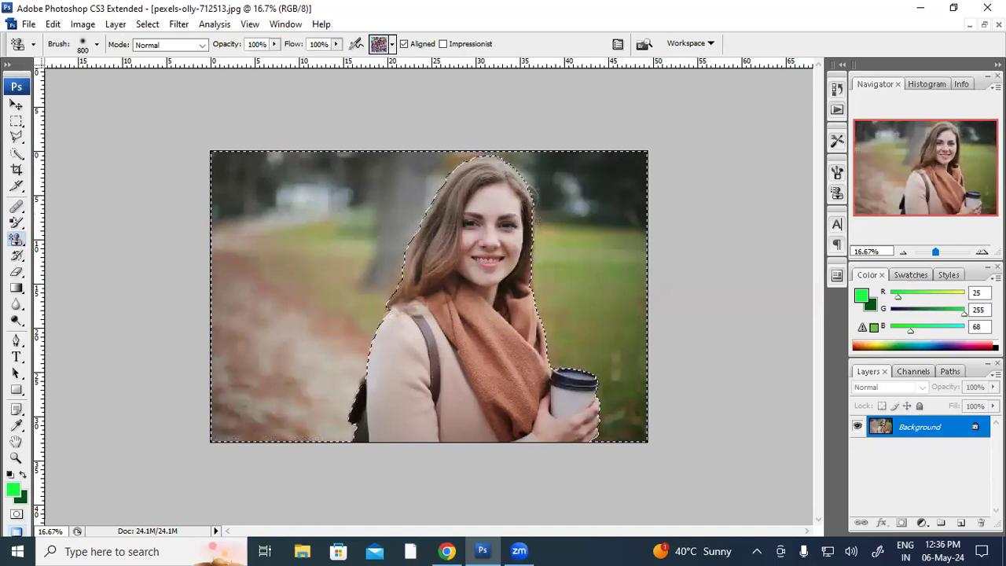
# Restore the woman's photo to a floating window and open pexels-dreamypixel-547114.jpg from the Photoshop folder
pyautogui.click(983, 24)
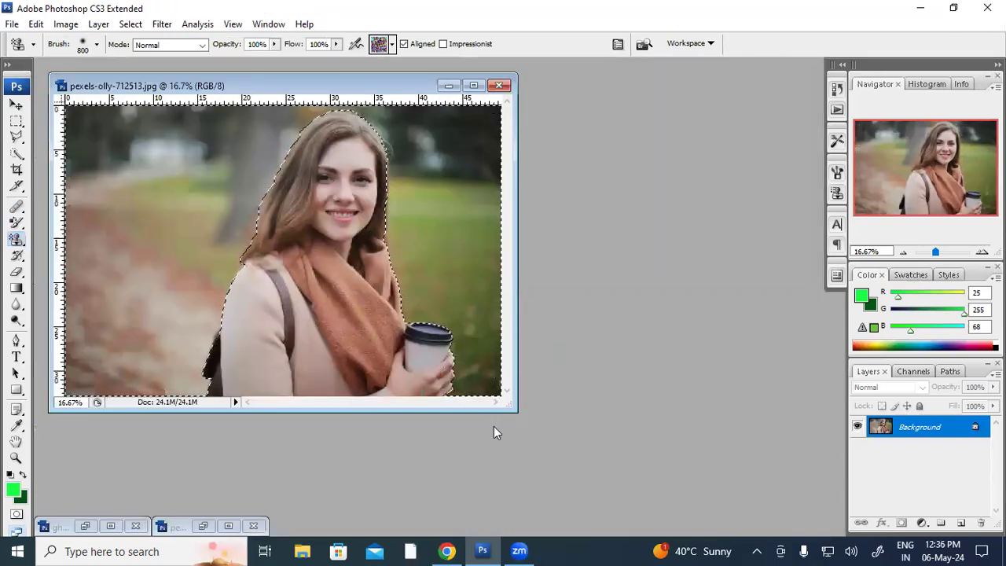
pyautogui.moveTo(514, 411); pyautogui.dragTo(536, 437)
pyautogui.doubleClick(605, 285)
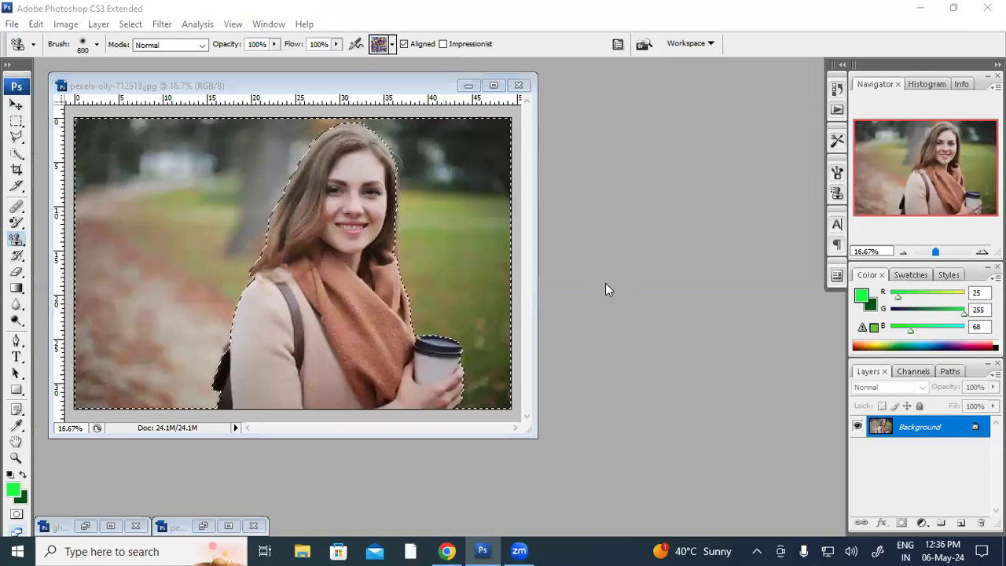
pyautogui.scroll(-1, 552, 237)
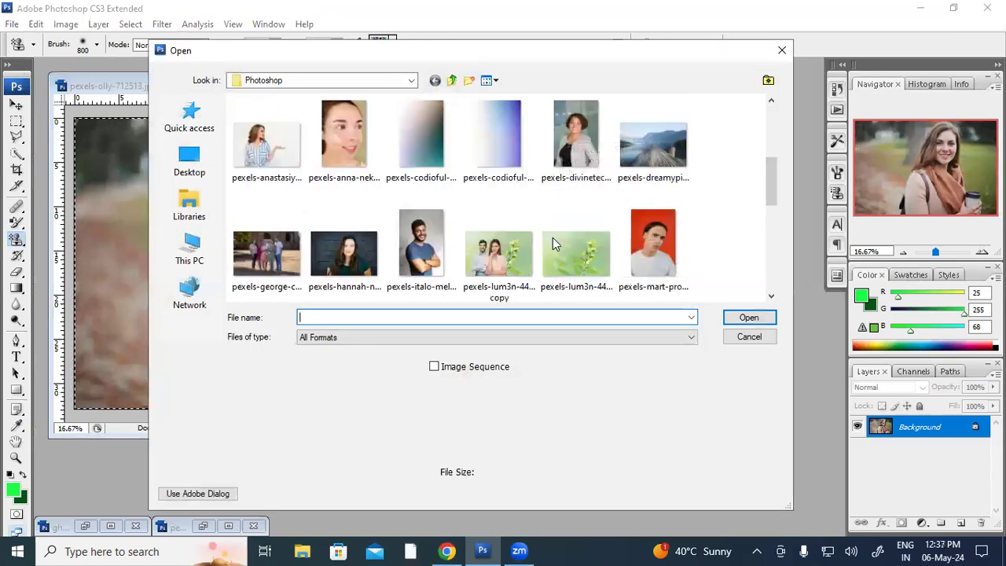
pyautogui.doubleClick(635, 156)
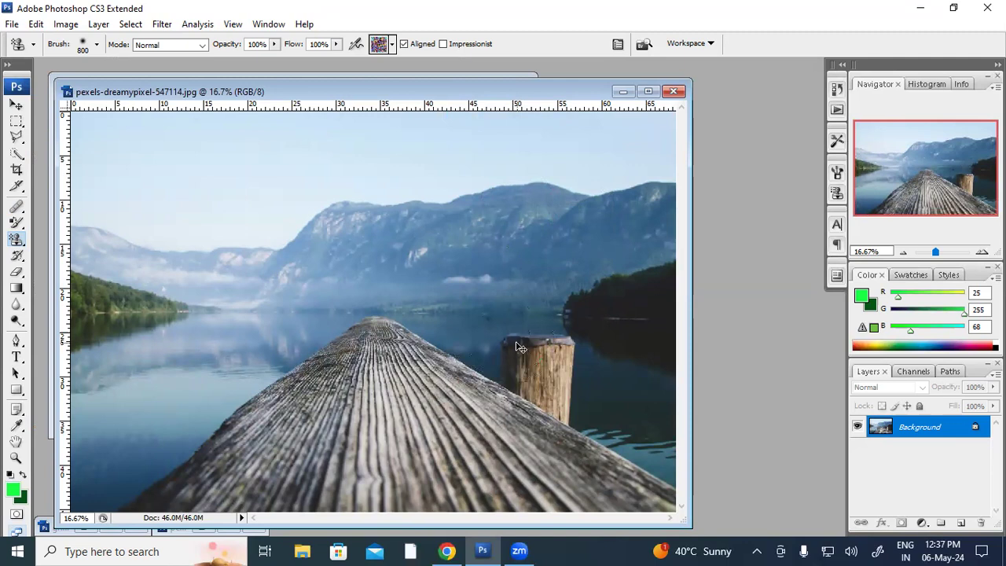
# Define the entire lake image as a pattern named pexels-dreamypixel-547114.jpg and minimize its window
pyautogui.hotkey('ctrl', 'a')
pyautogui.click(40, 24)
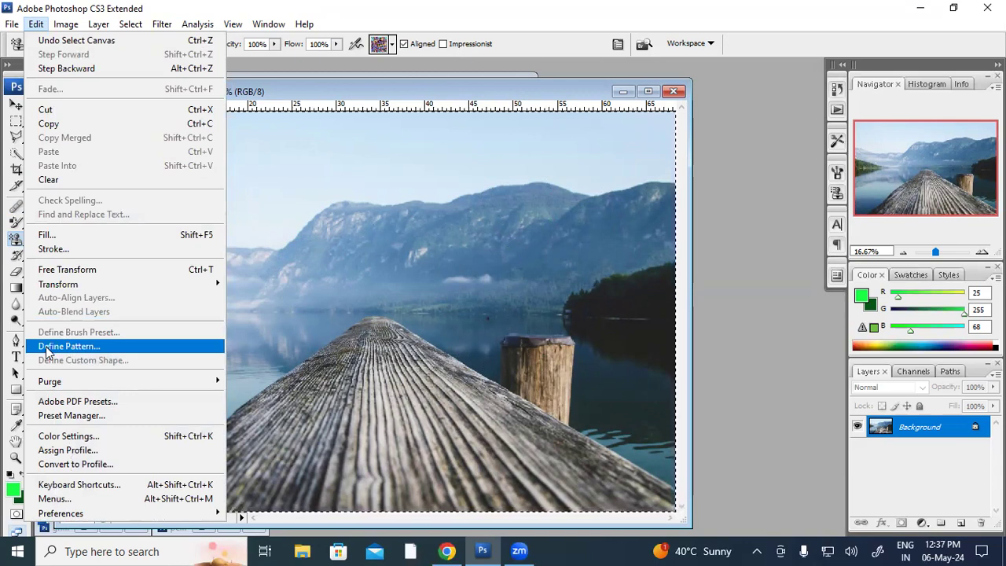
pyautogui.click(47, 352)
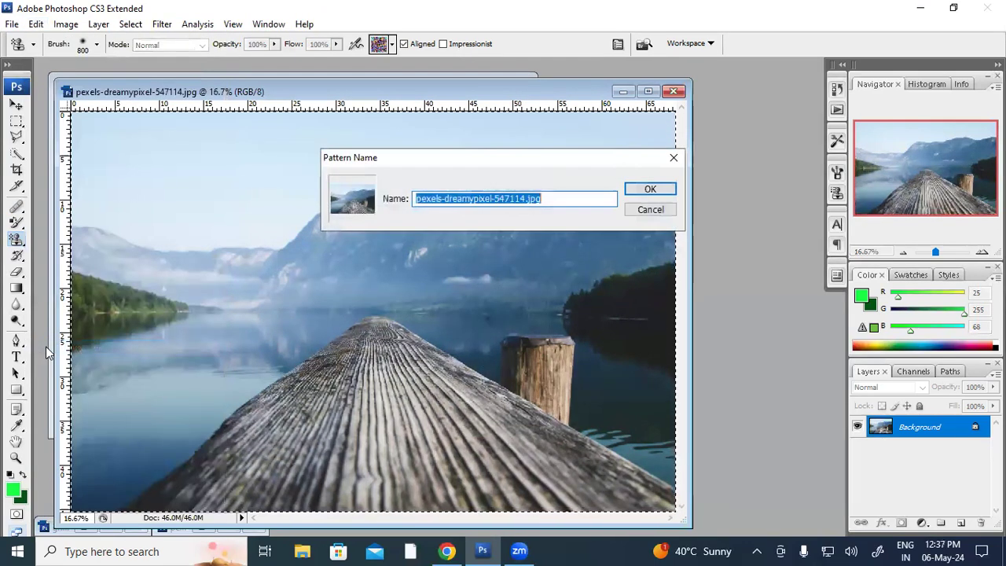
pyautogui.click(649, 189)
pyautogui.click(623, 91)
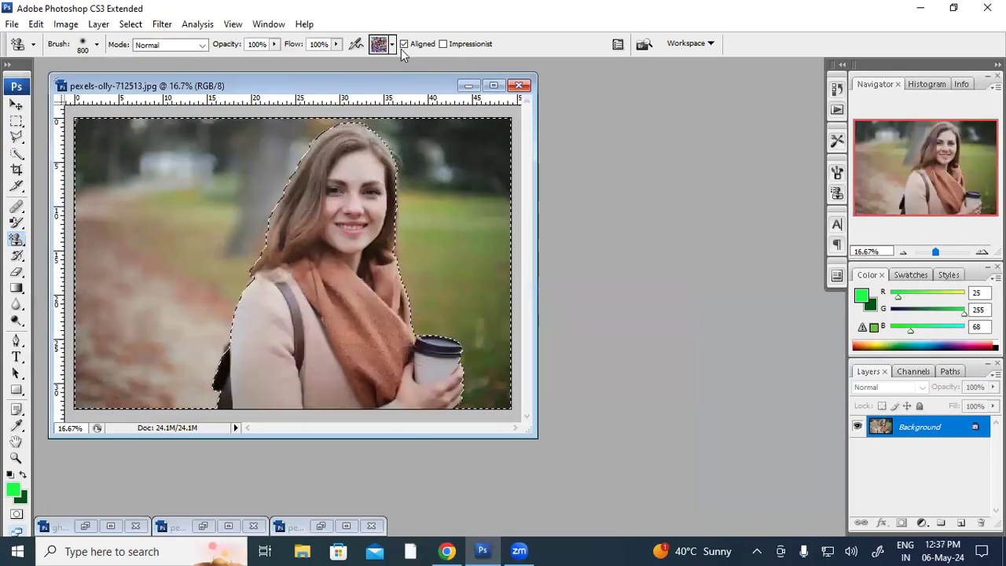
# Paint the lake image pattern over the selected background around the woman with the Pattern Stamp Tool
pyautogui.click(392, 45)
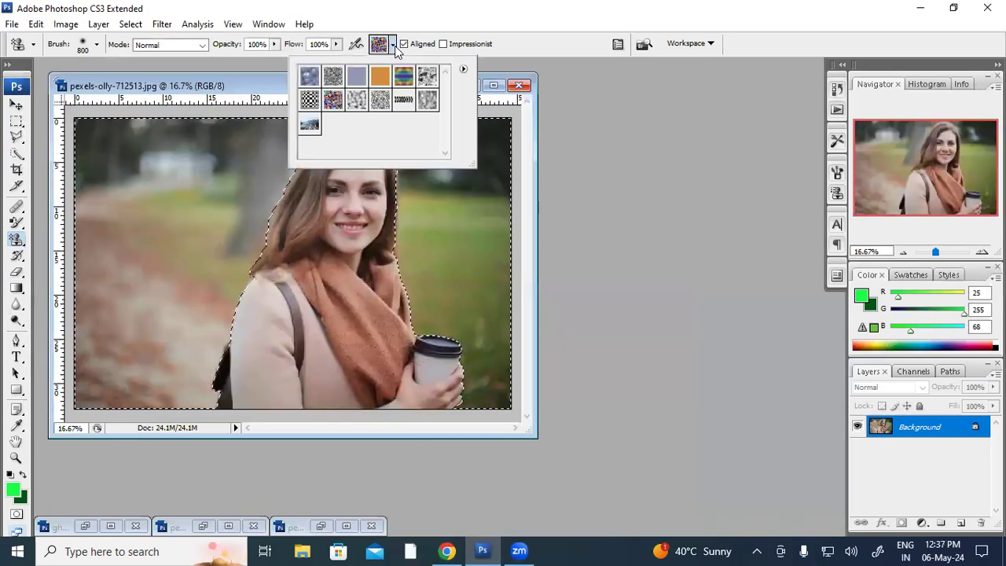
pyautogui.click(310, 127)
pyautogui.moveTo(191, 220)
pyautogui.mouseDown()
pyautogui.moveTo(112, 343)
pyautogui.moveTo(91, 182)
pyautogui.moveTo(202, 370)
pyautogui.moveTo(289, 54)
pyautogui.moveTo(66, 124)
pyautogui.mouseUp()
pyautogui.moveTo(229, 157)
pyautogui.mouseDown()
pyautogui.moveTo(583, 159)
pyautogui.moveTo(430, 263)
pyautogui.moveTo(488, 453)
pyautogui.moveTo(431, 412)
pyautogui.moveTo(511, 363)
pyautogui.moveTo(515, 478)
pyautogui.moveTo(186, 434)
pyautogui.moveTo(164, 381)
pyautogui.moveTo(578, 332)
pyautogui.moveTo(267, 374)
pyautogui.moveTo(414, 334)
pyautogui.moveTo(490, 332)
pyautogui.mouseUp()
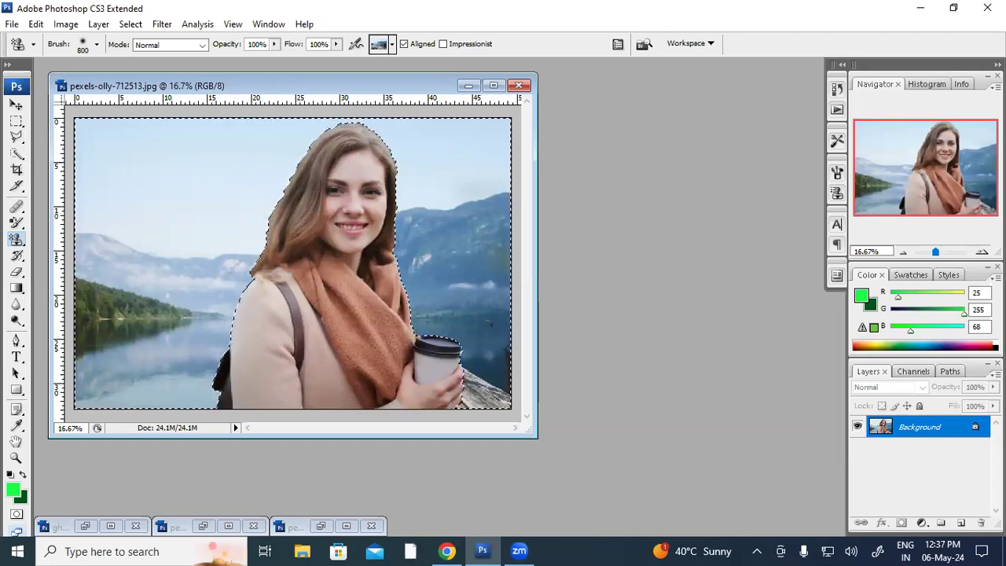
# Close the woman's photo and all the minimized images without saving changes
pyautogui.click(518, 85)
pyautogui.click(505, 223)
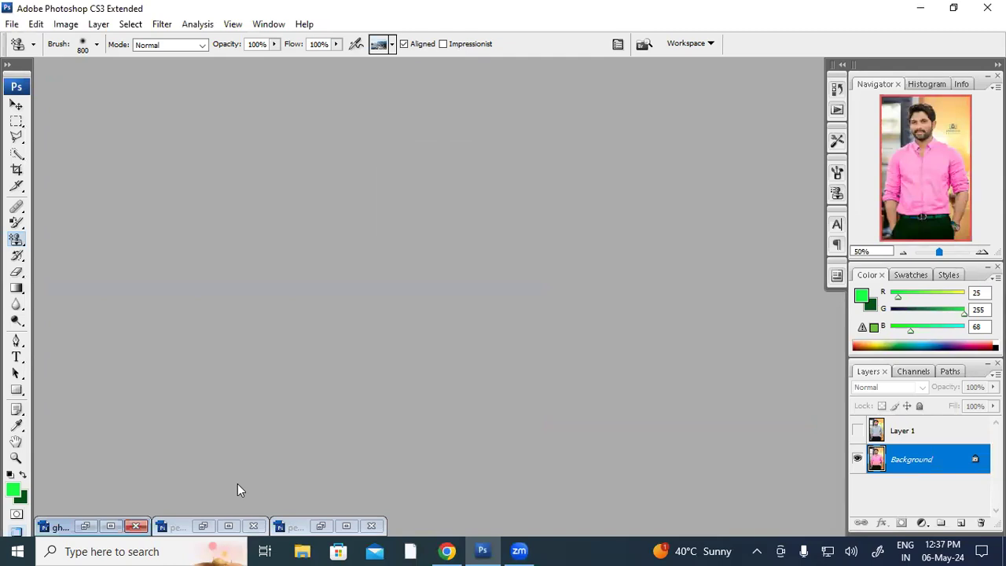
pyautogui.click(173, 531)
pyautogui.click(274, 535)
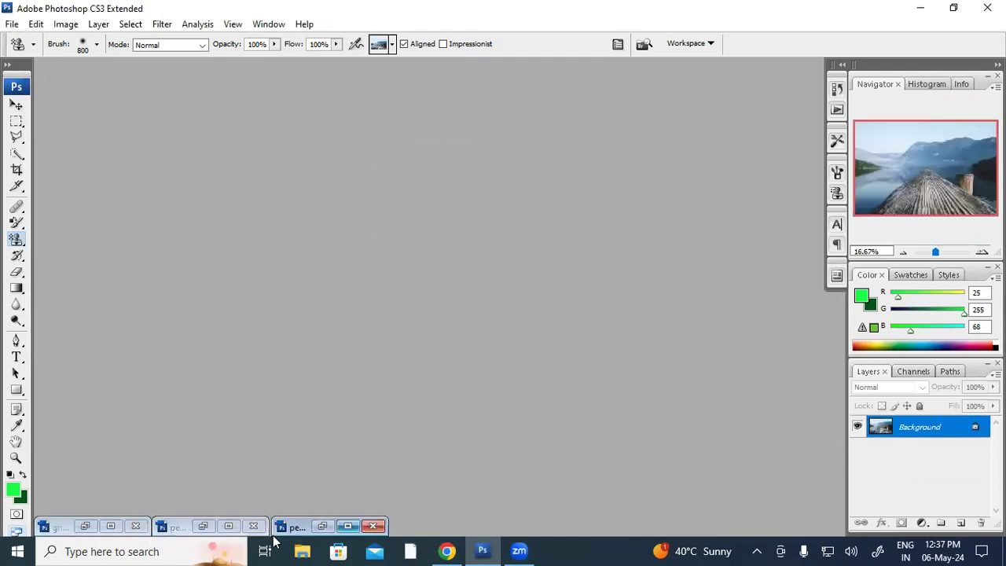
pyautogui.click(373, 527)
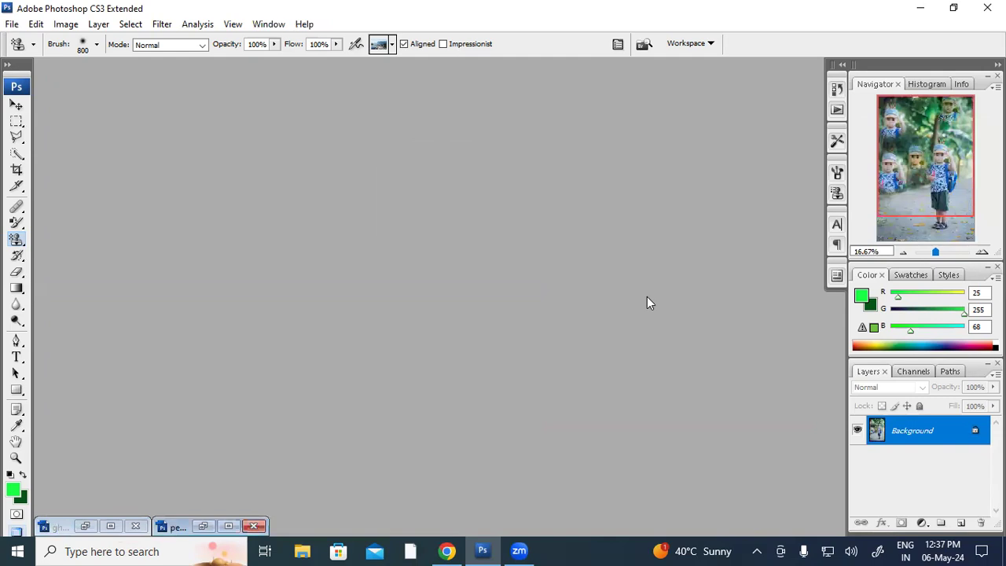
pyautogui.click(253, 527)
pyautogui.click(508, 222)
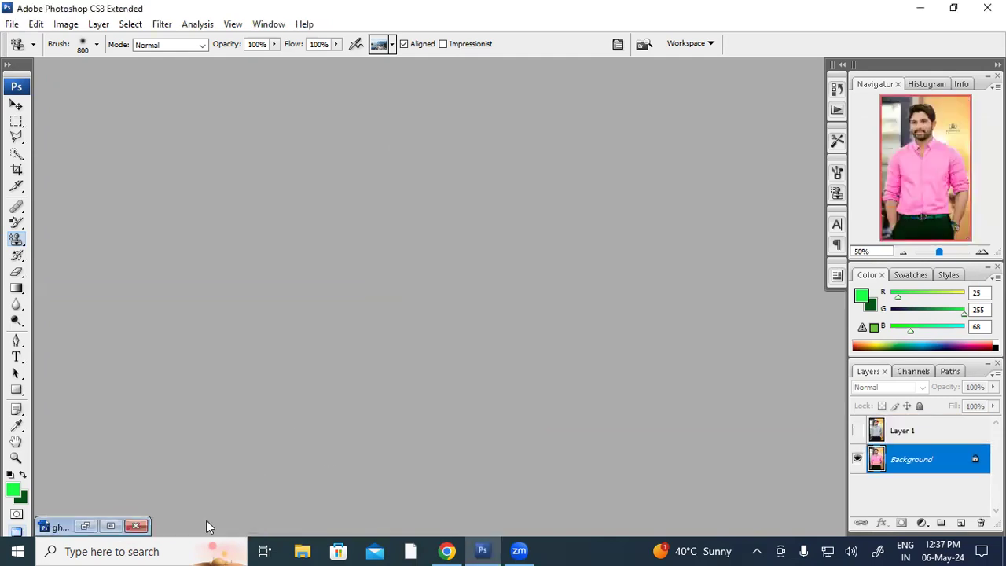
pyautogui.click(138, 526)
pyautogui.click(497, 226)
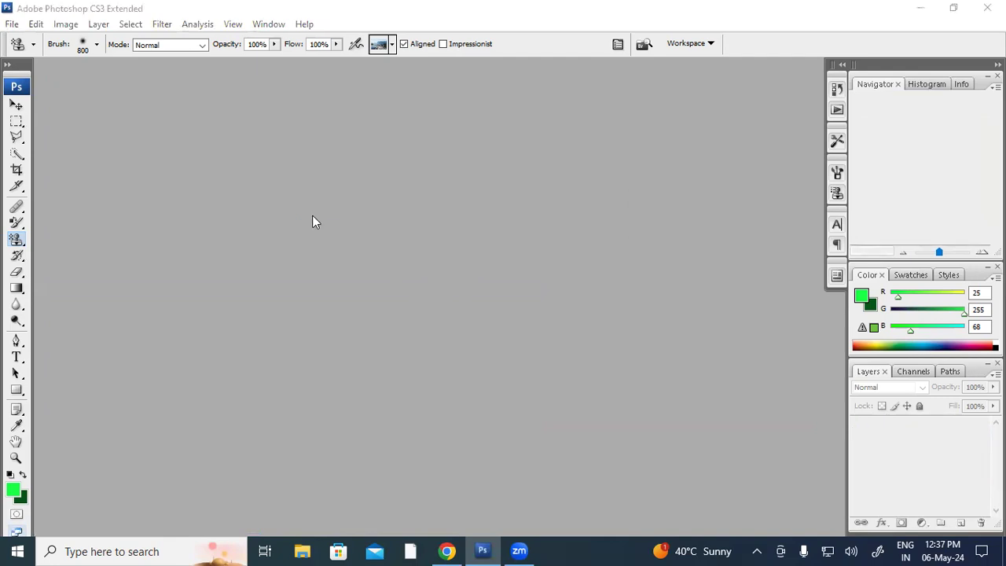
# Open pexels-moose-photos-170195-1036623.jpg from the Photoshop folder
pyautogui.doubleClick(312, 215)
pyautogui.scroll(-1, 337, 210)
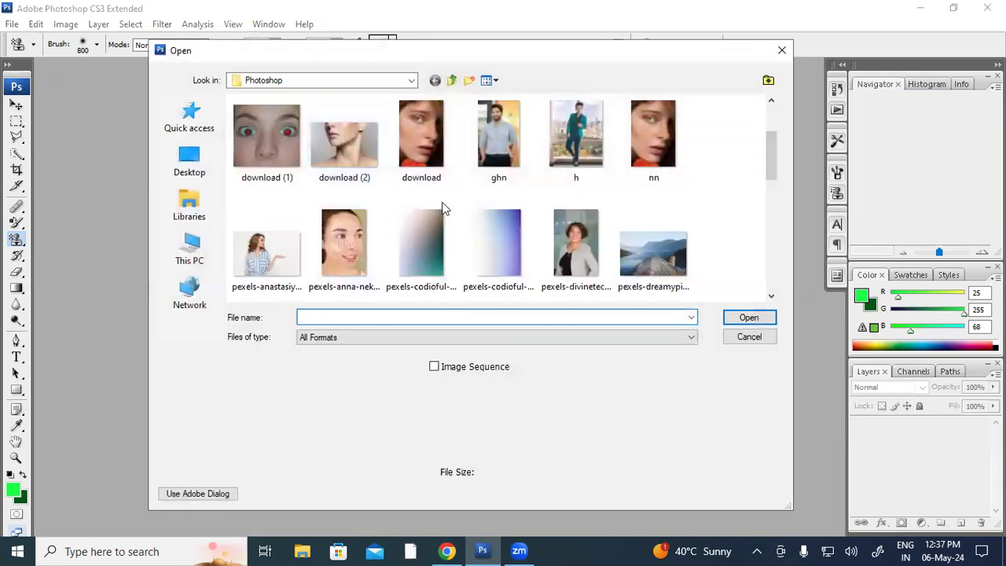
pyautogui.scroll(-1, 495, 204)
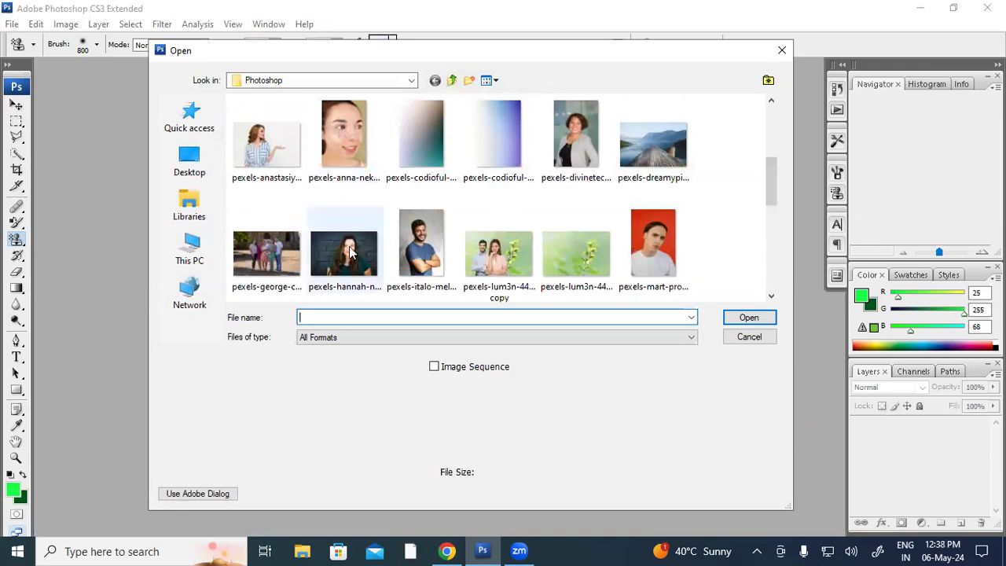
pyautogui.scroll(-1, 349, 251)
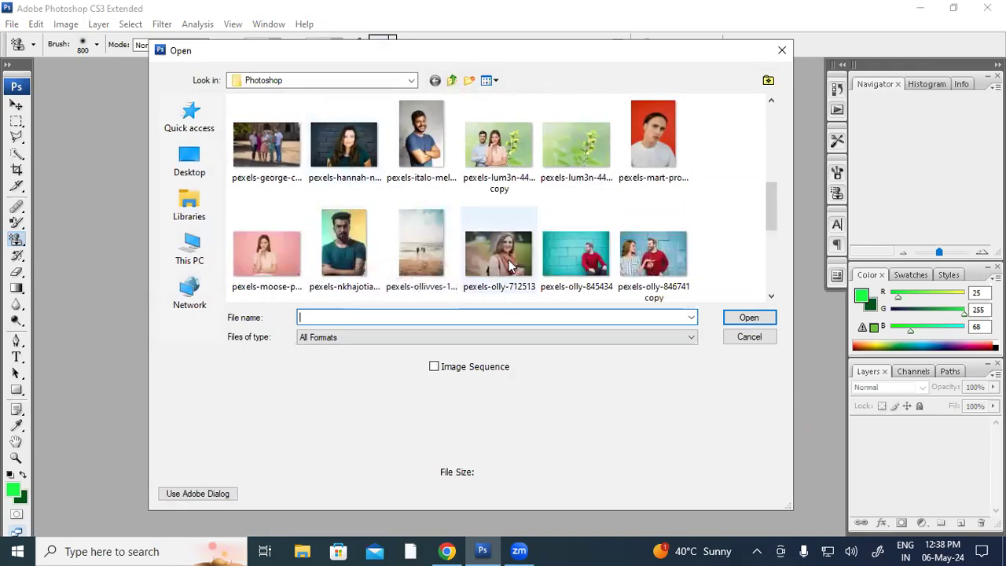
pyautogui.doubleClick(281, 257)
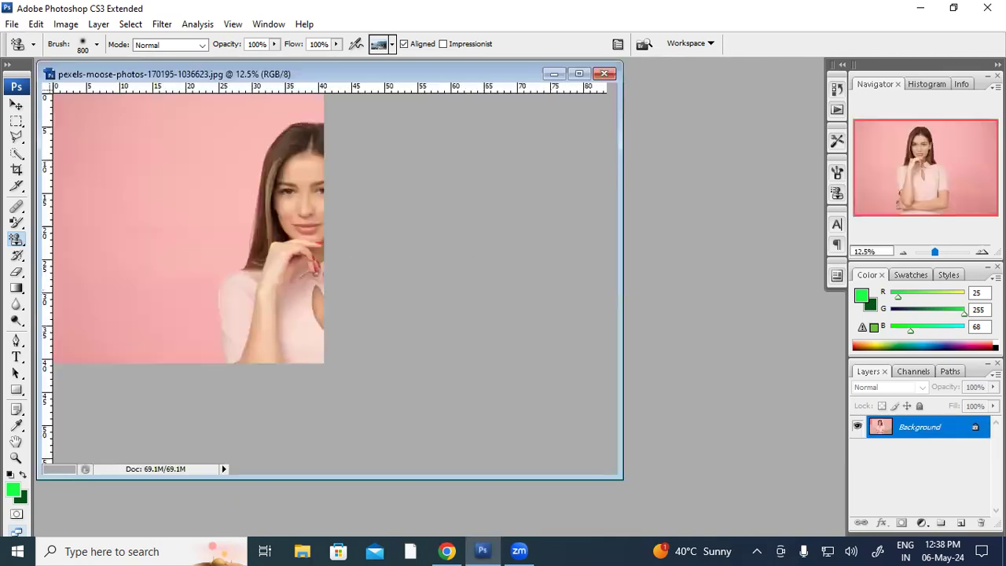
# Select the woman in the pink shirt with the Quick Selection Tool and switch to the Move Tool
pyautogui.click(16, 154)
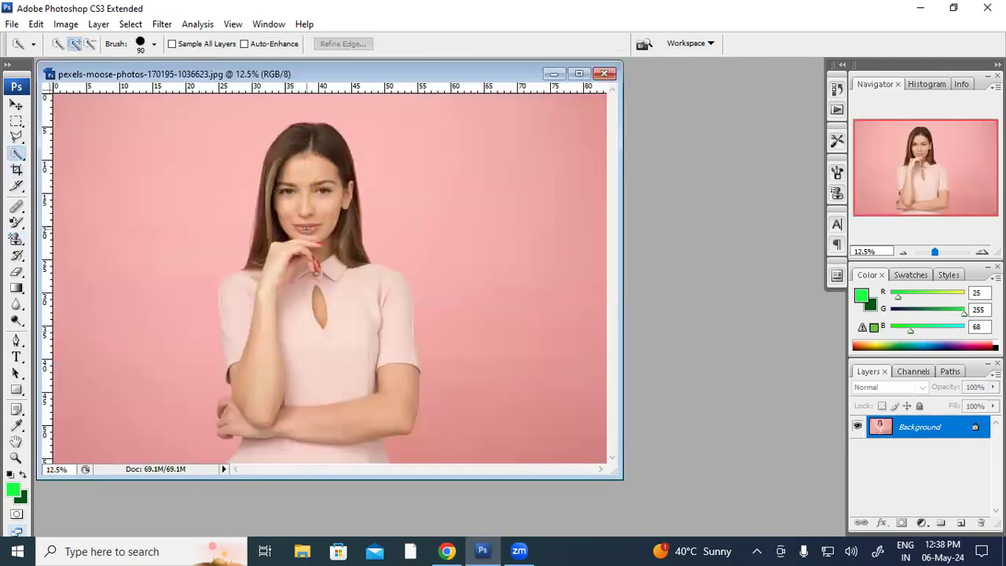
pyautogui.moveTo(258, 397)
pyautogui.mouseDown()
pyautogui.moveTo(263, 409)
pyautogui.moveTo(295, 412)
pyautogui.mouseUp()
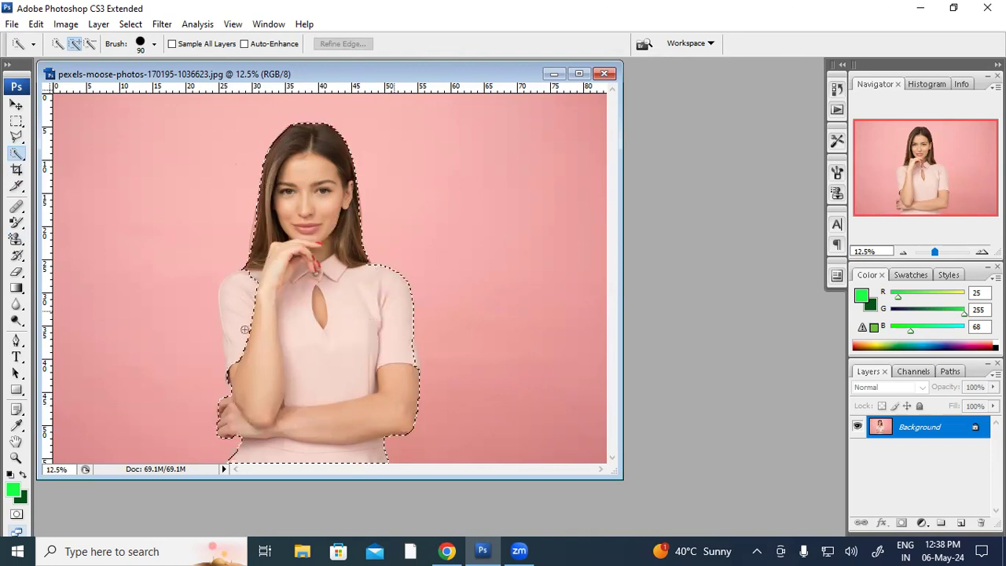
pyautogui.click(17, 107)
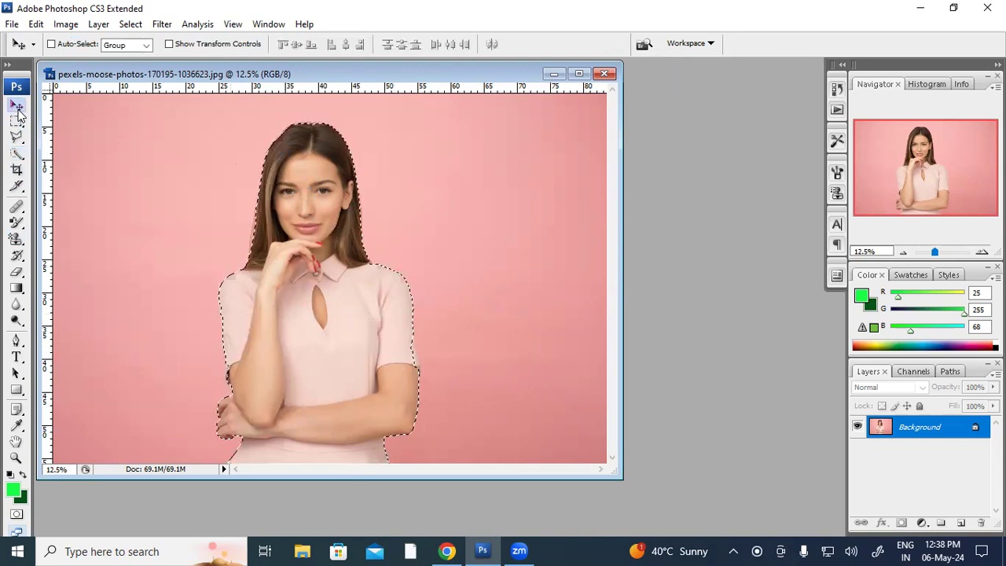
# Open pexels-dreamypixel-547114.jpg and position its window behind the woman's photo with both images visible
pyautogui.doubleClick(640, 197)
pyautogui.scroll(-1, 586, 196)
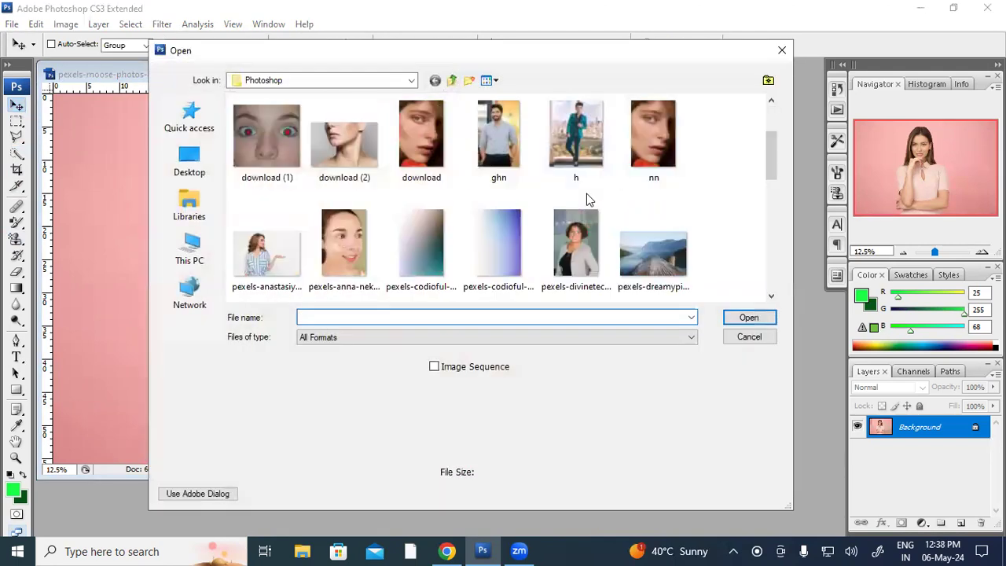
pyautogui.click(628, 245)
pyautogui.doubleClick(628, 245)
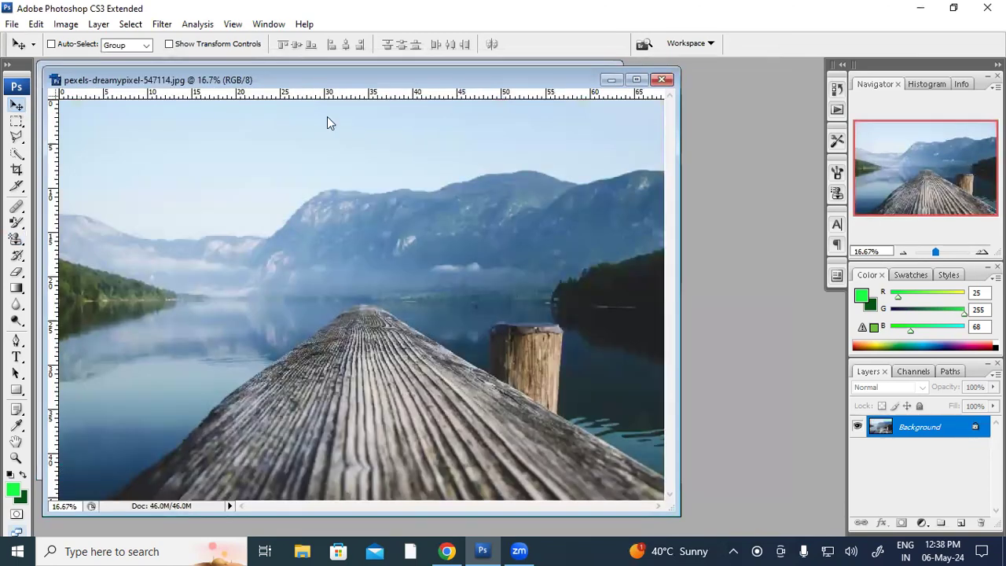
pyautogui.moveTo(295, 81); pyautogui.dragTo(543, 127)
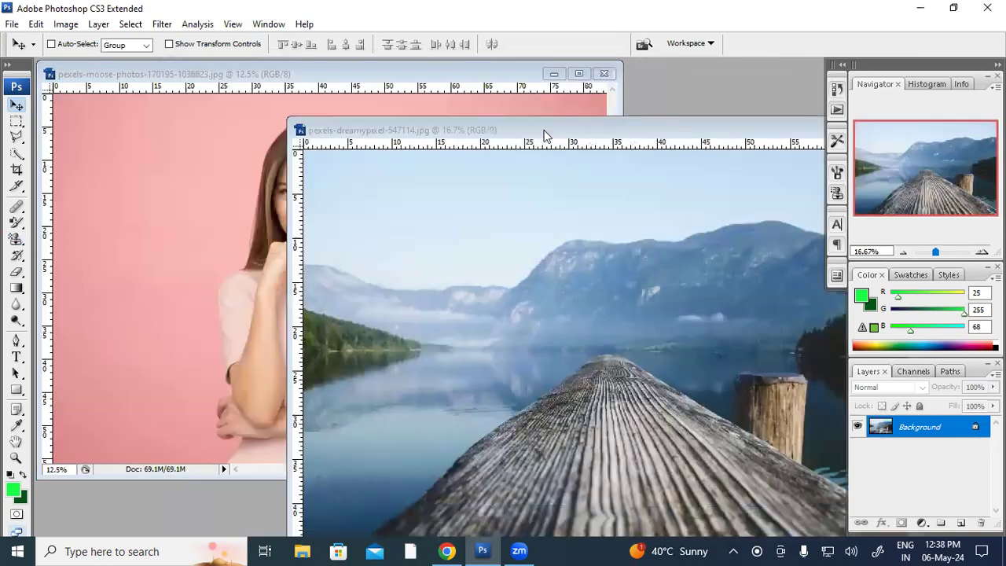
pyautogui.click(270, 348)
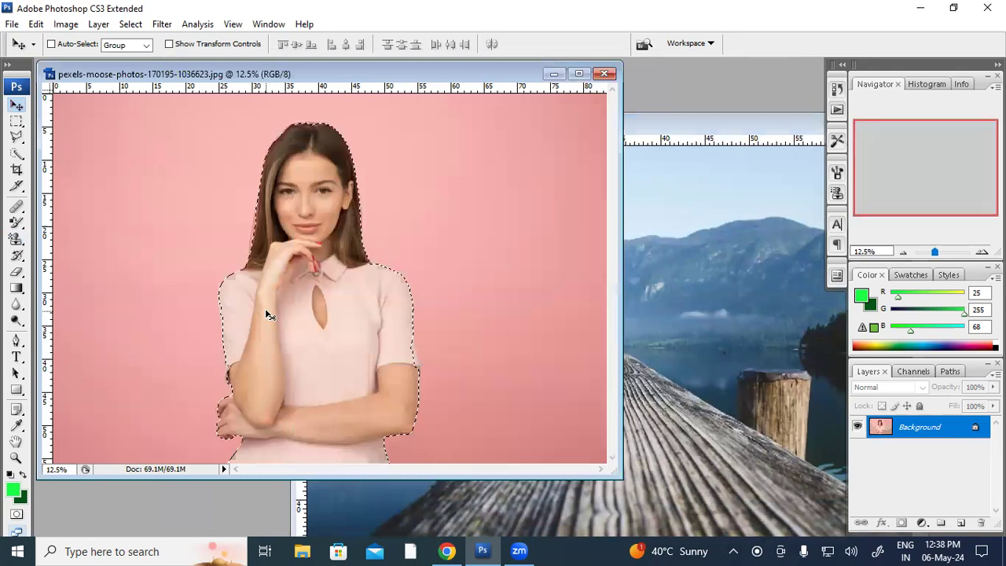
# Copy the selected woman onto the lake image with the Move Tool, reposition her and the lake window, and delete the new layer
pyautogui.moveTo(278, 332); pyautogui.dragTo(642, 446)
pyautogui.moveTo(684, 381); pyautogui.dragTo(607, 355)
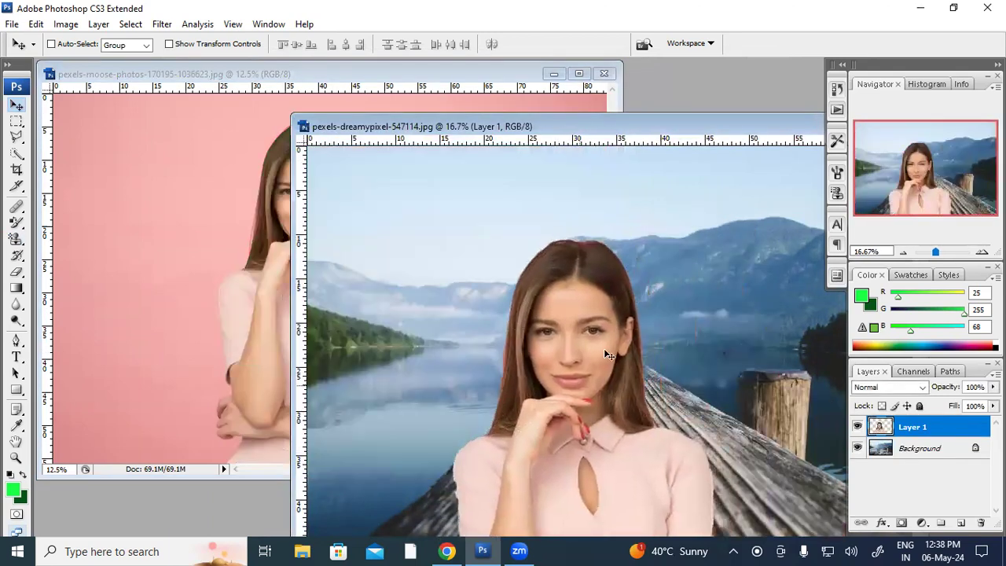
pyautogui.moveTo(541, 120); pyautogui.dragTo(497, 73)
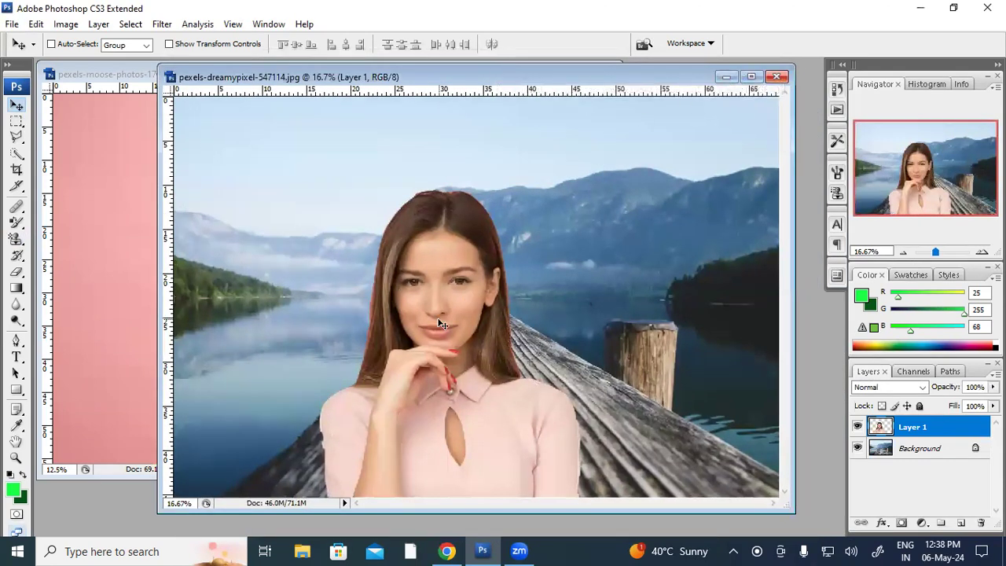
pyautogui.press('Delete')
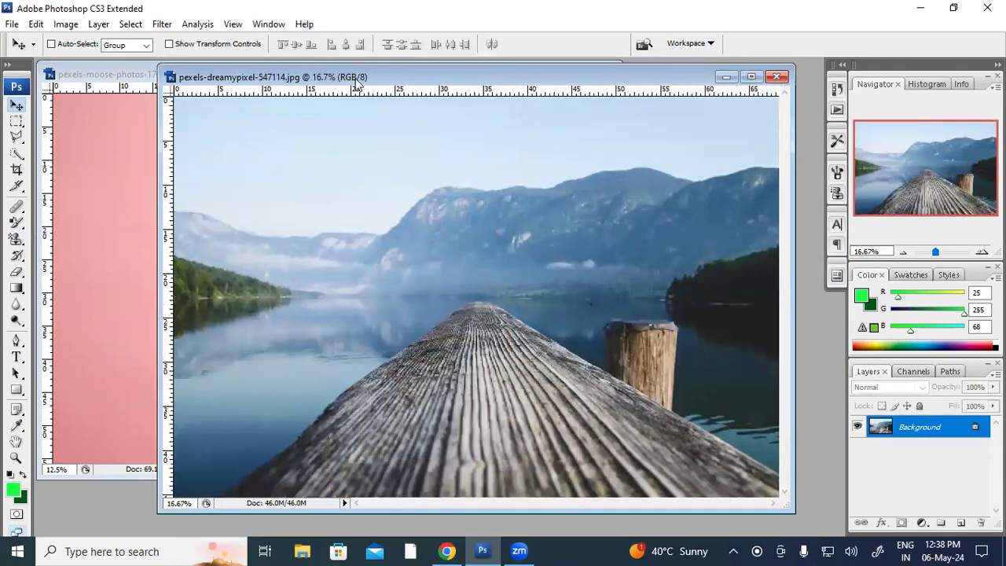
# Move the lake image aside, invert the selection in the woman's photo to cover the pink background, and activate the Quick Selection Tool
pyautogui.moveTo(359, 78); pyautogui.dragTo(718, 187)
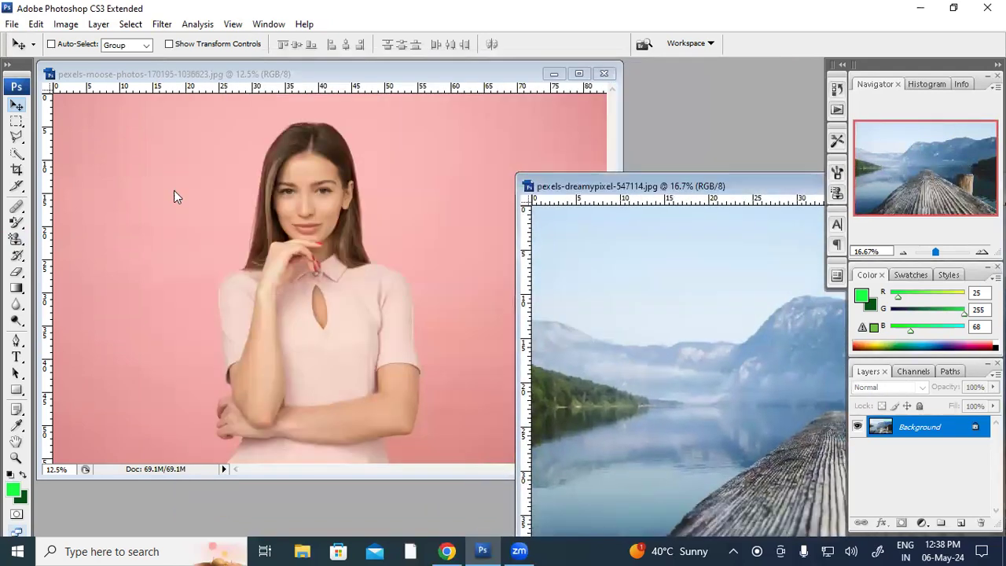
pyautogui.click(138, 257)
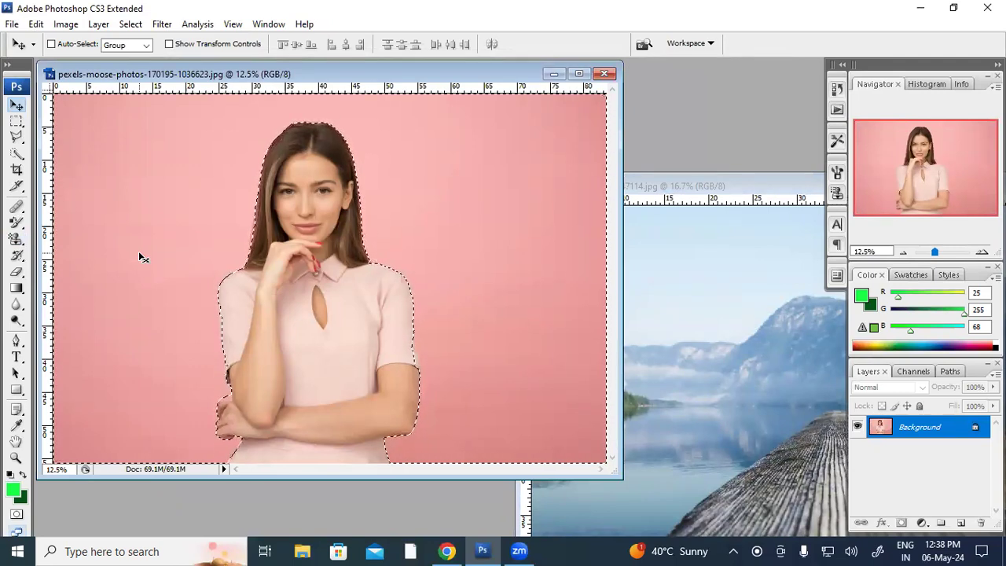
pyautogui.moveTo(16, 152); pyautogui.dragTo(81, 165)
pyautogui.click(76, 152)
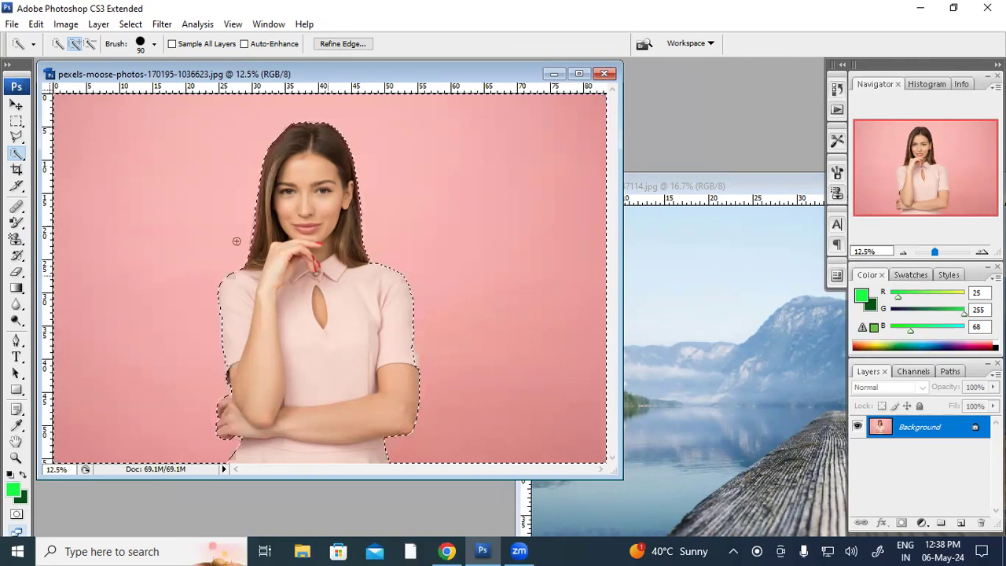
# Define the entire lake image as a pattern named pexels-dreamypixel-547114.jpg and minimize its window
pyautogui.moveTo(629, 174); pyautogui.dragTo(227, 73)
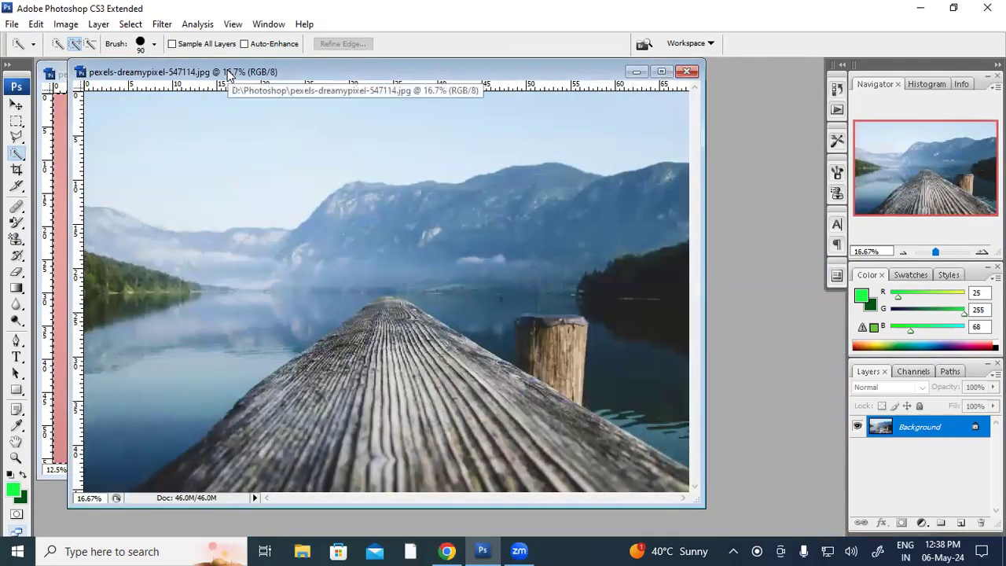
pyautogui.hotkey('ctrl', 'a')
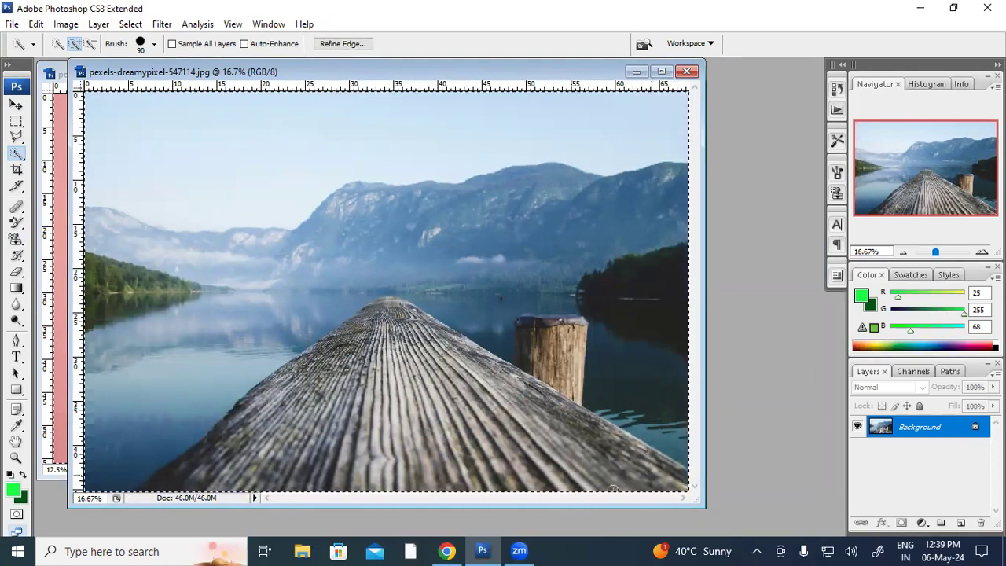
pyautogui.click(36, 24)
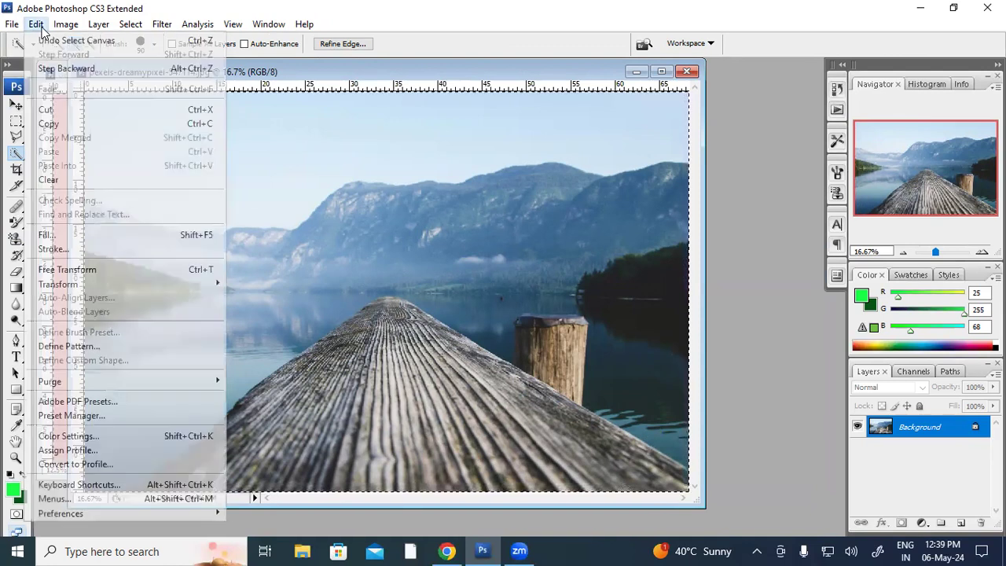
pyautogui.click(56, 347)
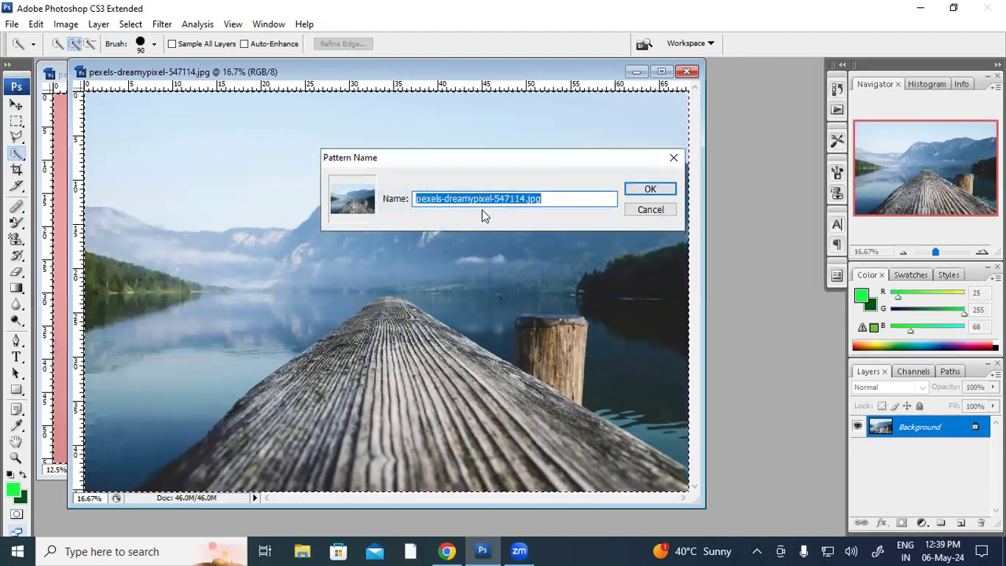
pyautogui.click(649, 190)
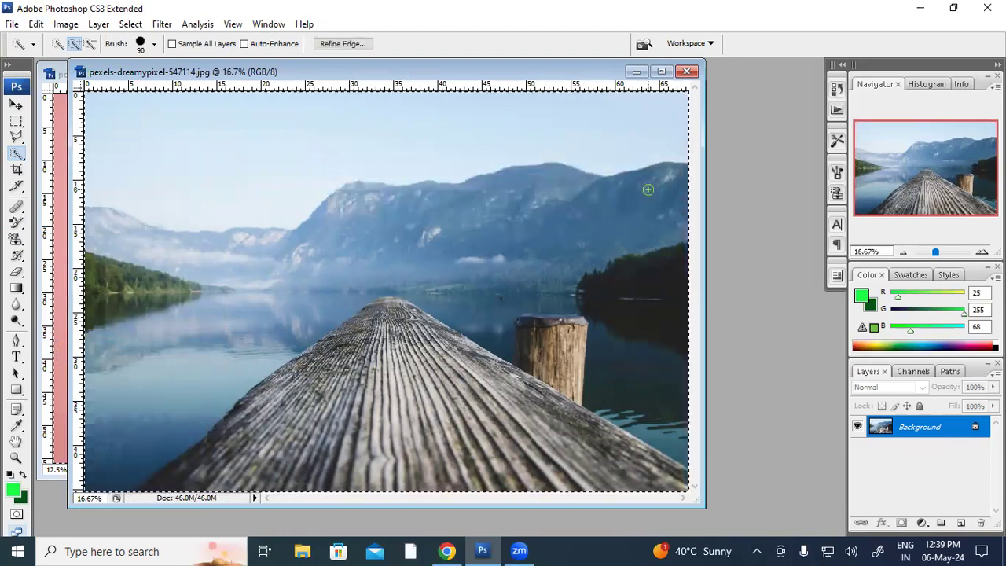
pyautogui.click(636, 70)
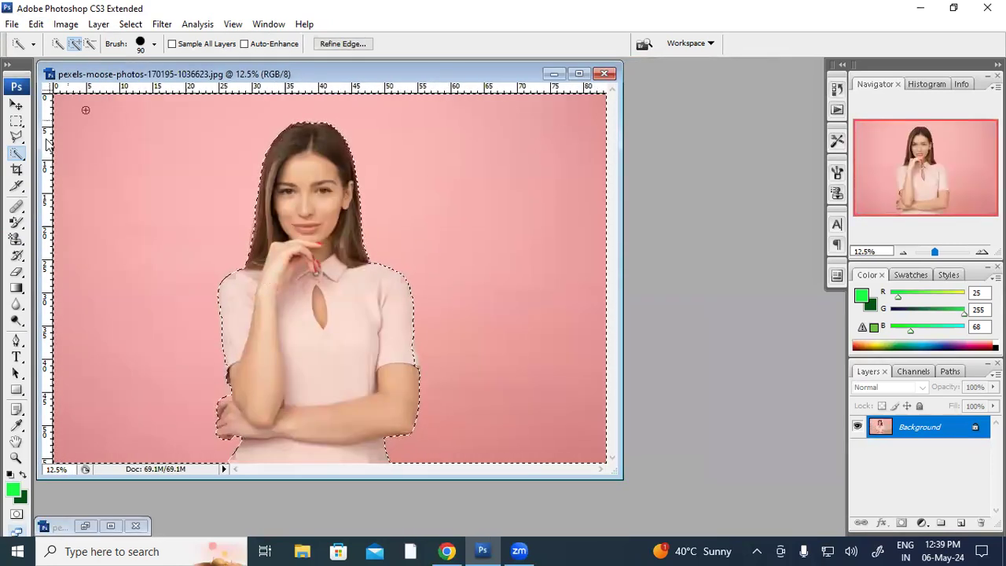
# Paint the lake pattern over the selected pink background around the woman using the Pattern Stamp Tool with a size 1000 brush
pyautogui.moveTo(15, 238); pyautogui.dragTo(92, 251)
pyautogui.press(']')
pyautogui.press(']')
pyautogui.moveTo(107, 339)
pyautogui.mouseDown()
pyautogui.moveTo(87, 424)
pyautogui.moveTo(104, 224)
pyautogui.moveTo(86, 157)
pyautogui.moveTo(59, 467)
pyautogui.moveTo(116, 442)
pyautogui.moveTo(70, 414)
pyautogui.moveTo(366, 338)
pyautogui.moveTo(356, 255)
pyautogui.moveTo(407, 152)
pyautogui.moveTo(72, 100)
pyautogui.moveTo(350, 114)
pyautogui.moveTo(116, 96)
pyautogui.moveTo(211, 203)
pyautogui.moveTo(189, 299)
pyautogui.moveTo(110, 288)
pyautogui.mouseUp()
pyautogui.moveTo(409, 205)
pyautogui.mouseDown()
pyautogui.moveTo(606, 323)
pyautogui.moveTo(514, 378)
pyautogui.moveTo(486, 338)
pyautogui.moveTo(560, 405)
pyautogui.moveTo(455, 422)
pyautogui.moveTo(338, 380)
pyautogui.moveTo(630, 110)
pyautogui.mouseUp()
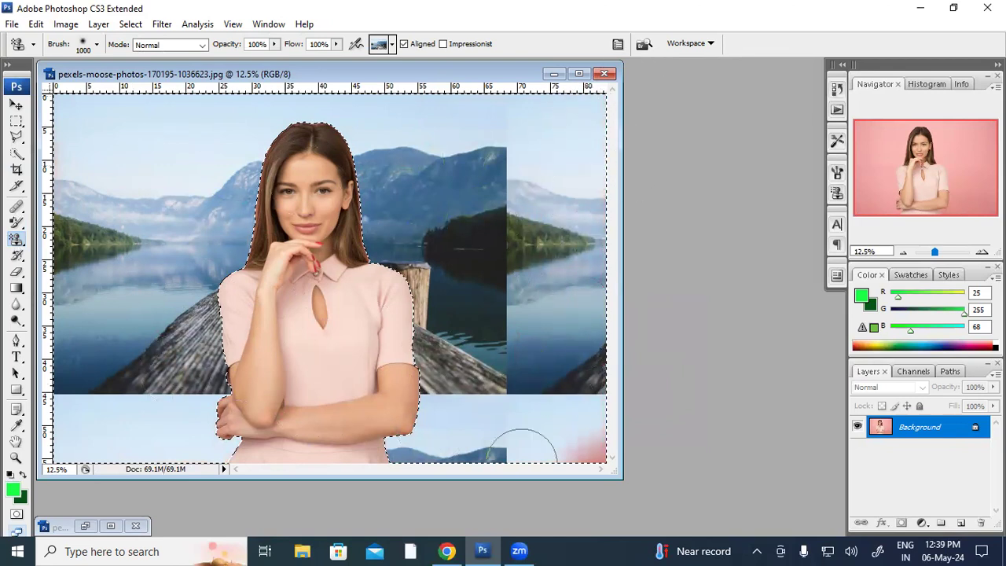
pyautogui.moveTo(523, 446); pyautogui.dragTo(524, 470)
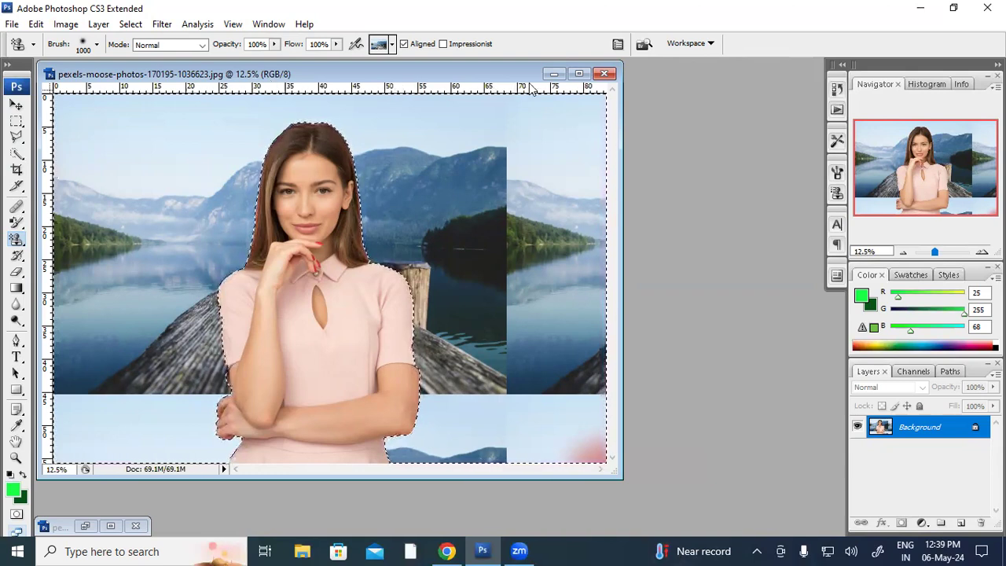
# Minimize the woman's photo, open the 360_F_244803369 image of the man in the blue shirt, and enlarge its window
pyautogui.click(553, 75)
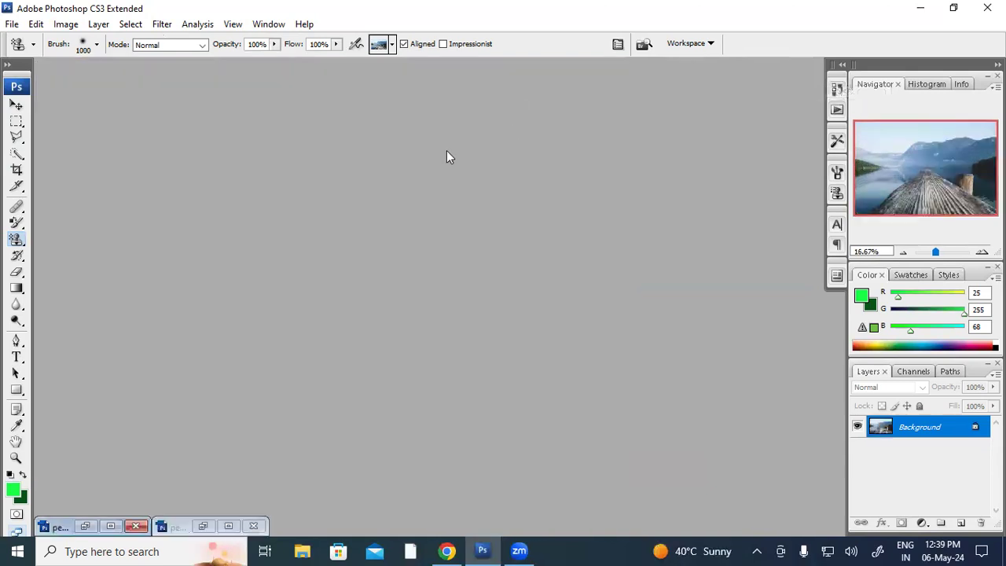
pyautogui.doubleClick(446, 151)
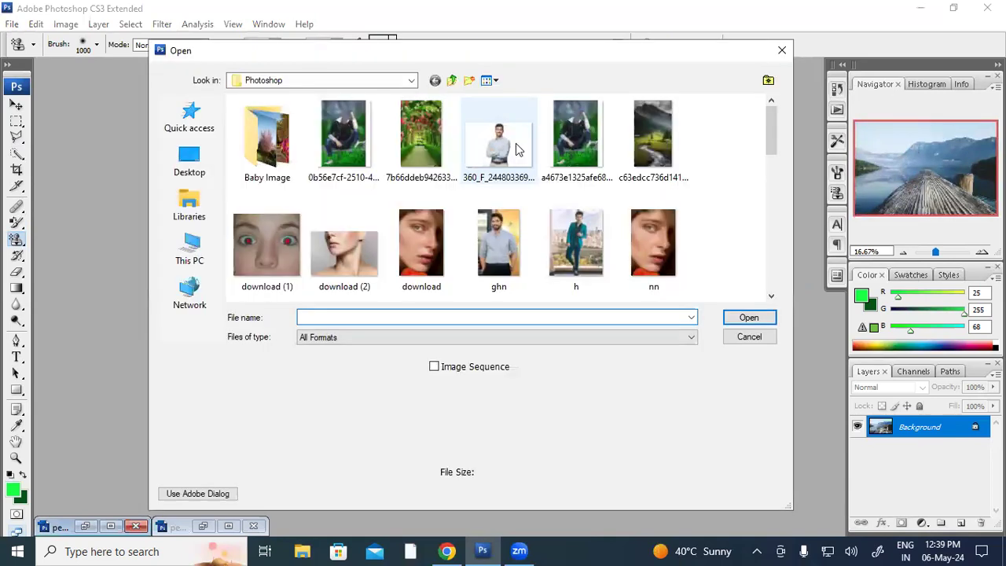
pyautogui.doubleClick(515, 143)
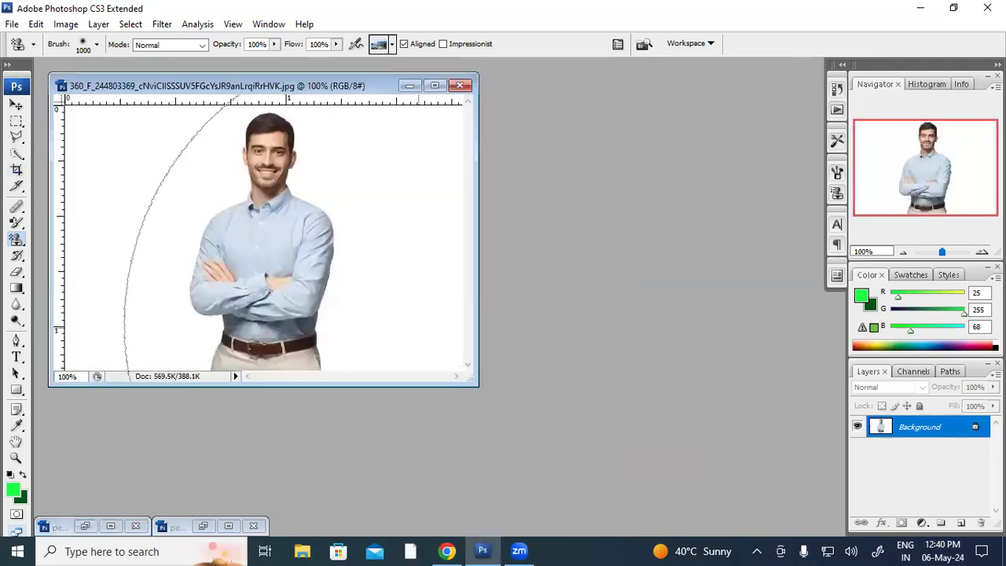
pyautogui.moveTo(470, 378); pyautogui.dragTo(516, 453)
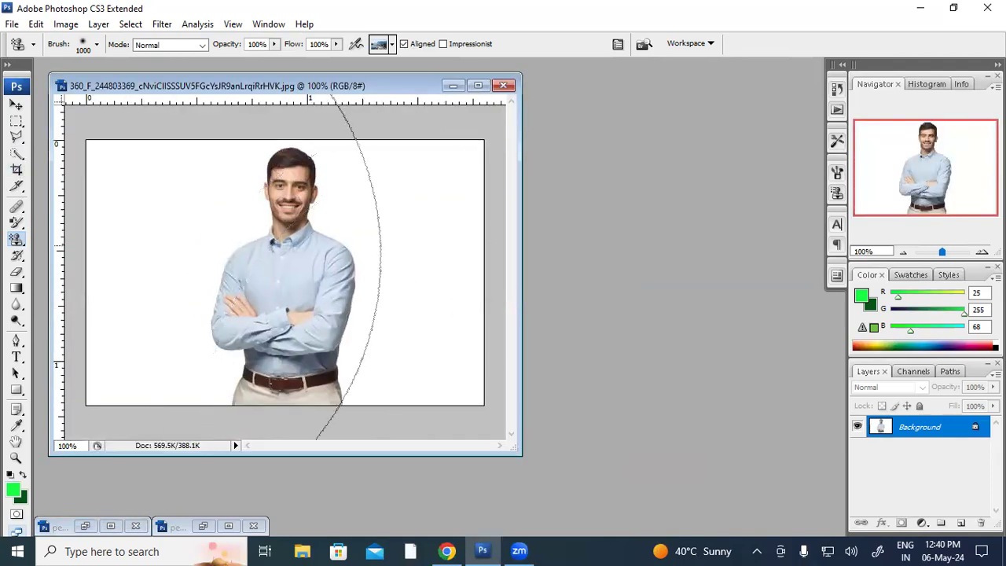
# Crop the man's photo to a 2 in by 2 in portrait of his head and shoulders
pyautogui.click(17, 169)
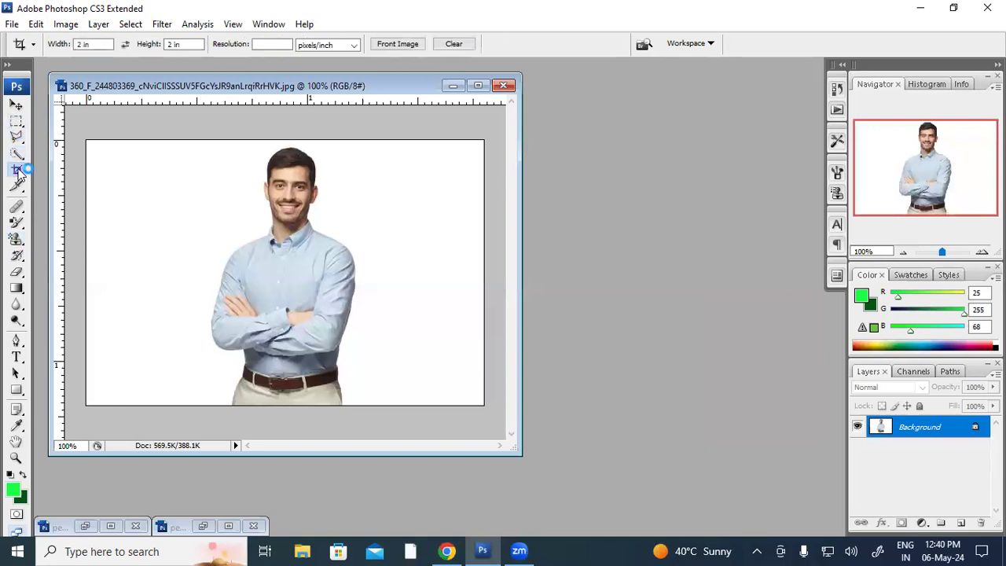
pyautogui.moveTo(235, 145); pyautogui.dragTo(354, 353)
pyautogui.moveTo(311, 233); pyautogui.dragTo(307, 240)
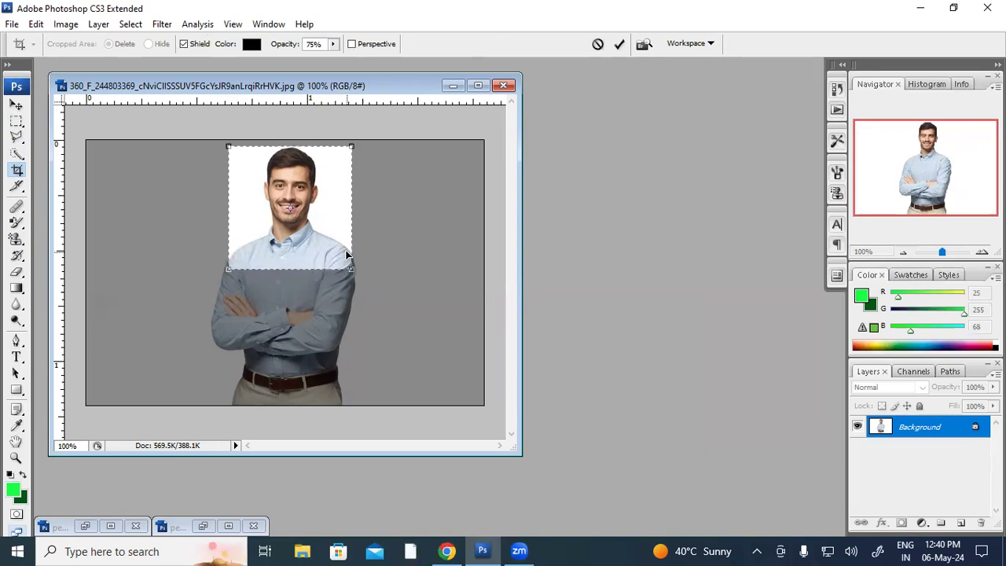
pyautogui.press('Return')
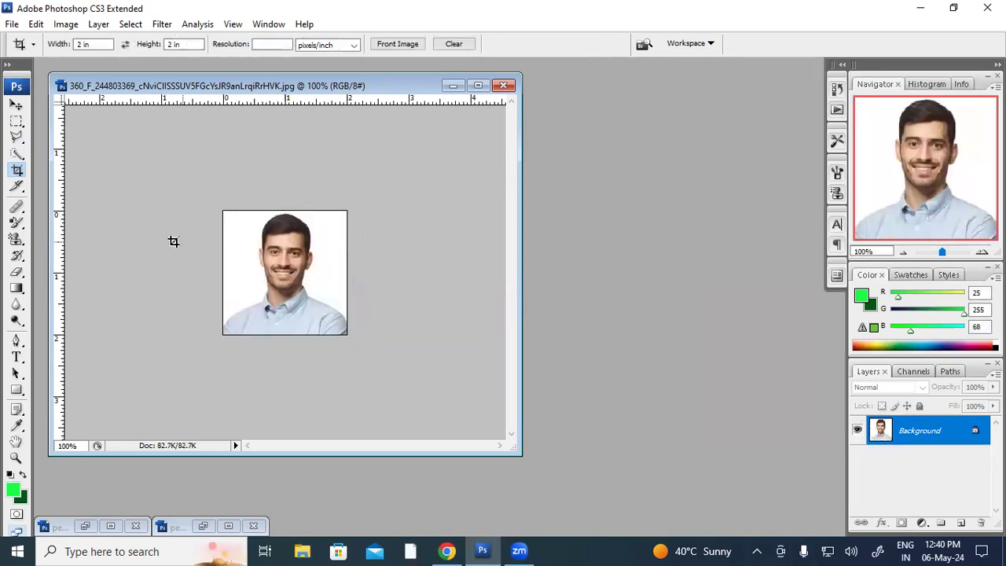
# Select the white background around the man with the Quick Selection Tool, reduce the brush to 25, and set it to subtract mode
pyautogui.click(16, 154)
pyautogui.moveTo(189, 278); pyautogui.dragTo(255, 207)
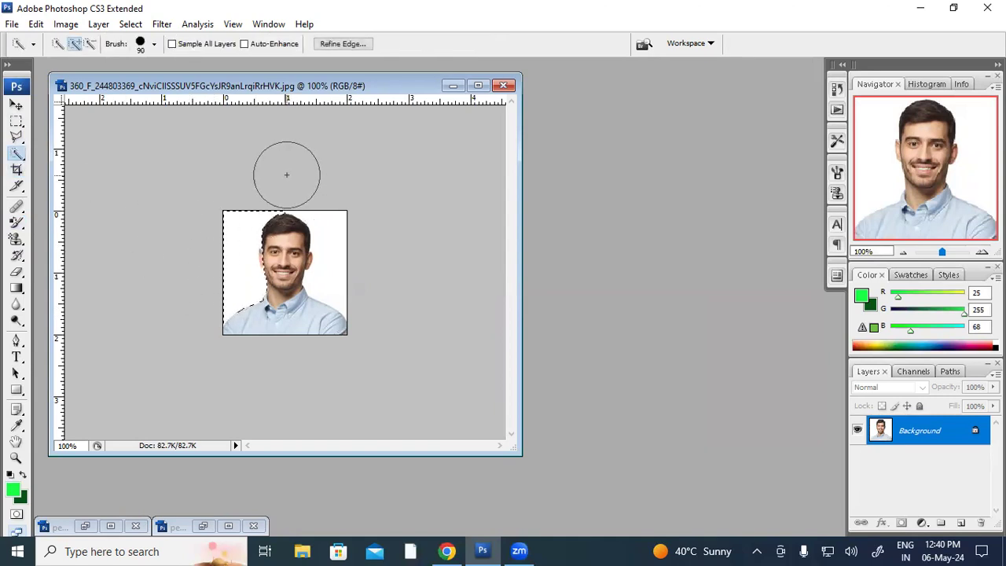
pyautogui.moveTo(346, 206); pyautogui.dragTo(296, 270)
pyautogui.press('[')
pyautogui.press('[')
pyautogui.press('[')
pyautogui.press('[')
pyautogui.press('[')
pyautogui.press('[')
pyautogui.press('[')
pyautogui.press('[')
pyautogui.press('[')
pyautogui.click(91, 43)
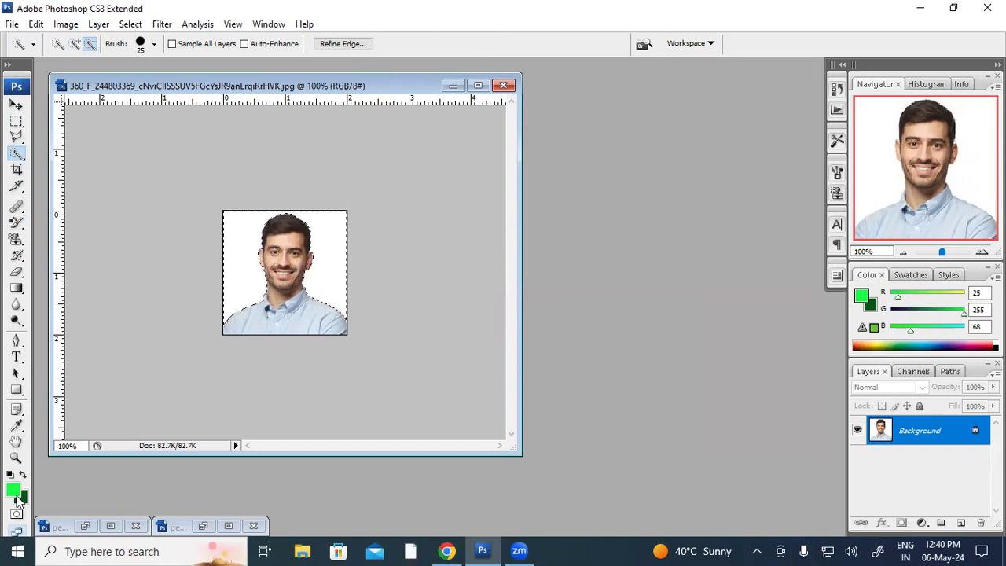
# Fill the selected background with the bright green foreground color and deselect it
pyautogui.hotkey('ctrl', 'BackSpace')
pyautogui.hotkey('alt', 'BackSpace')
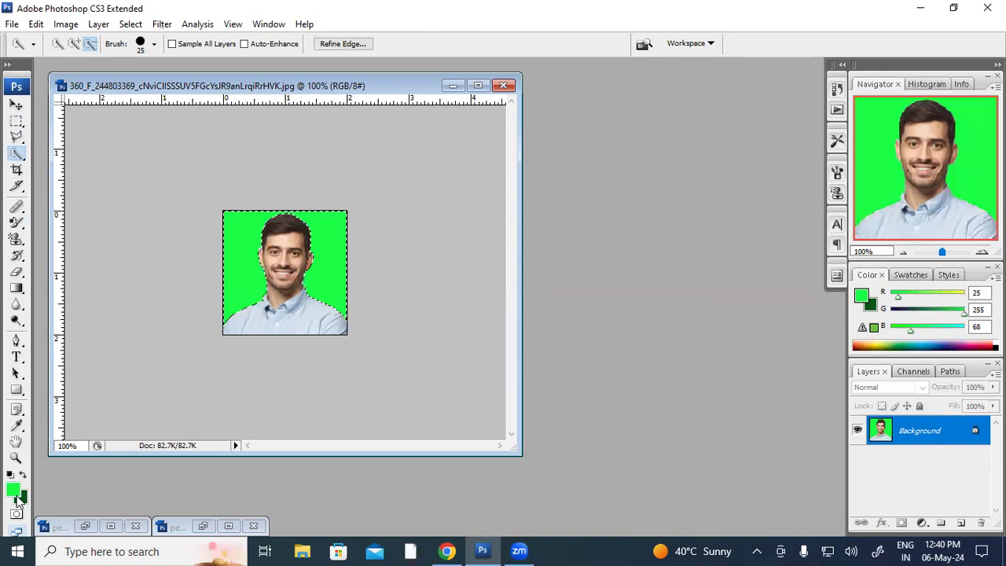
pyautogui.hotkey('ctrl', 'd')
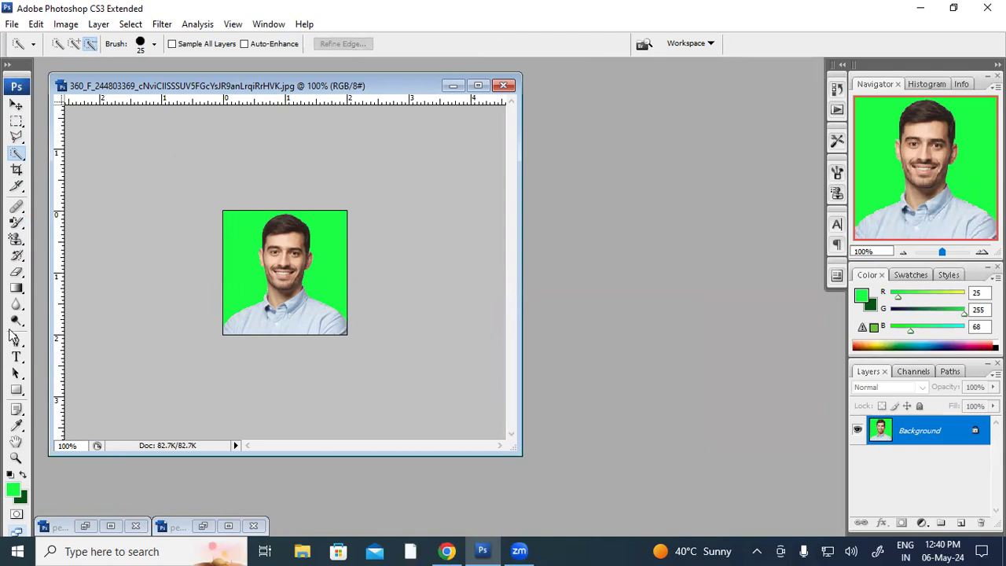
# Select the whole portrait and stroke its edge with a 12 px black border, centered, in Normal mode at 100% opacity
pyautogui.click(37, 24)
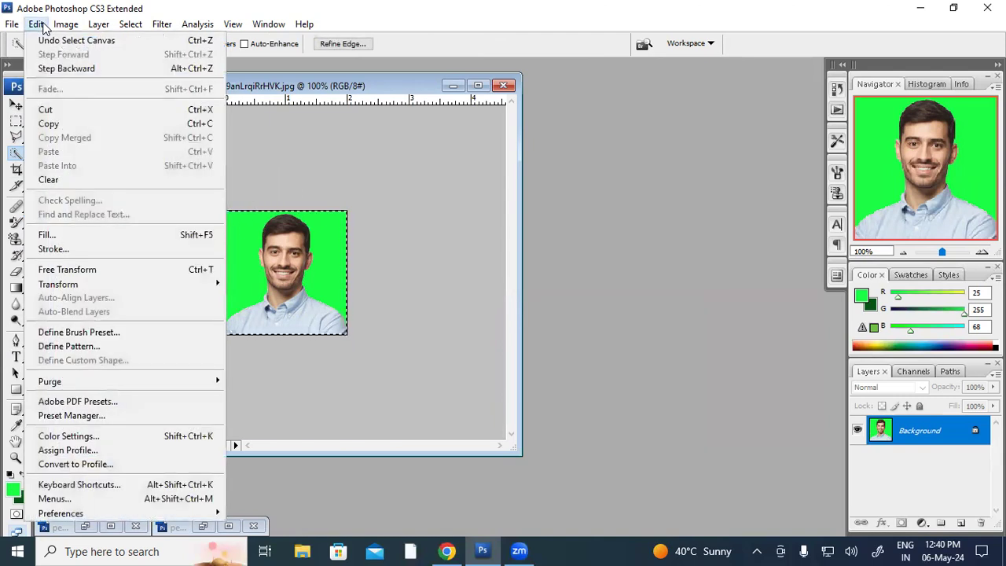
pyautogui.click(54, 248)
pyautogui.click(440, 180)
pyautogui.moveTo(411, 254); pyautogui.dragTo(295, 316)
pyautogui.click(625, 127)
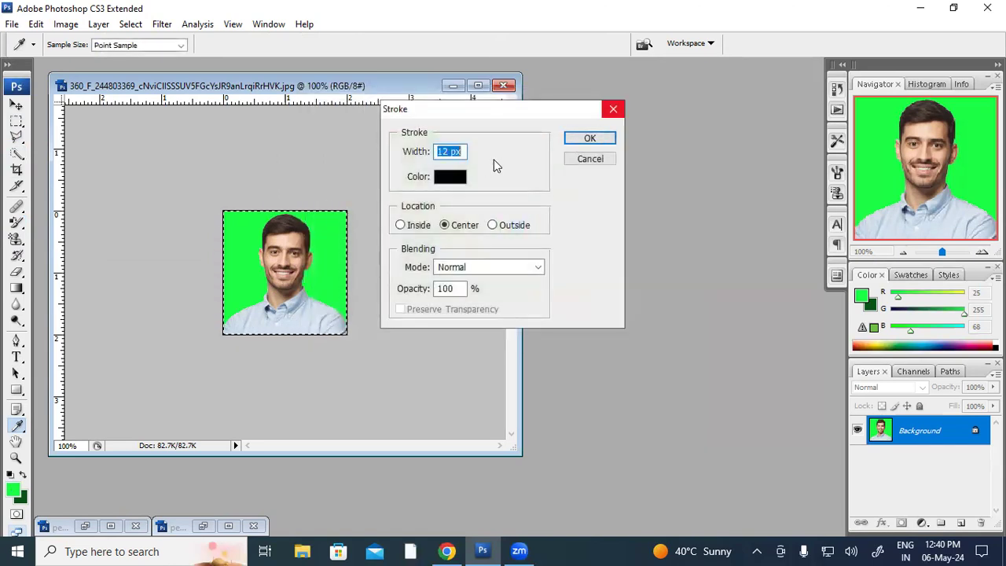
pyautogui.click(589, 138)
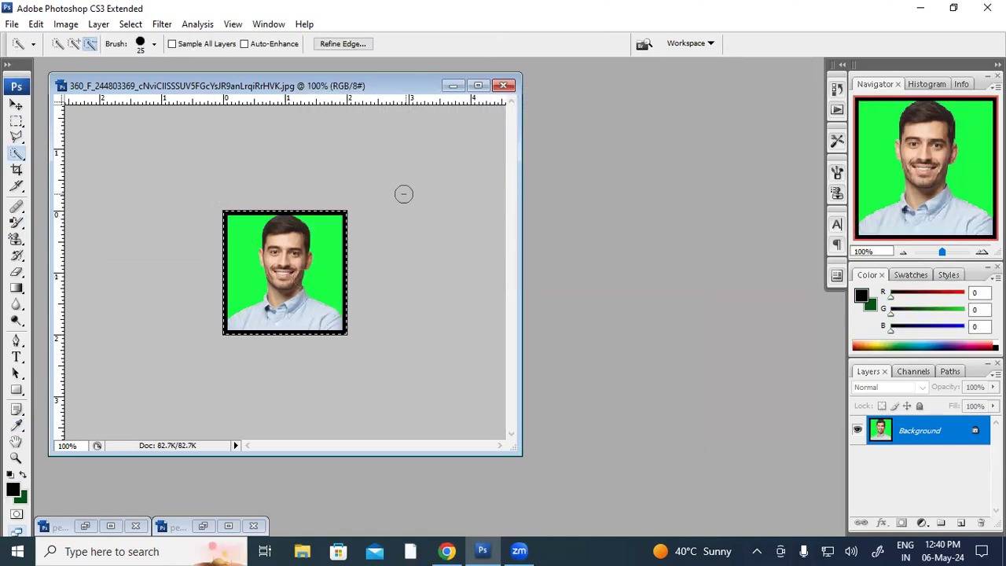
# Enlarge the portrait's canvas to 108 percent in width and height with a white extension color
pyautogui.click(65, 25)
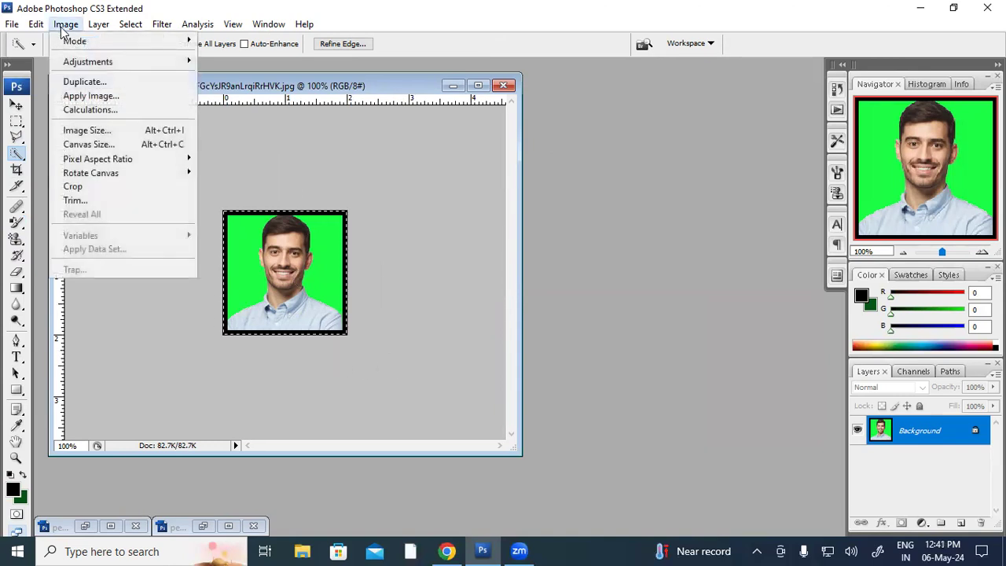
pyautogui.click(69, 145)
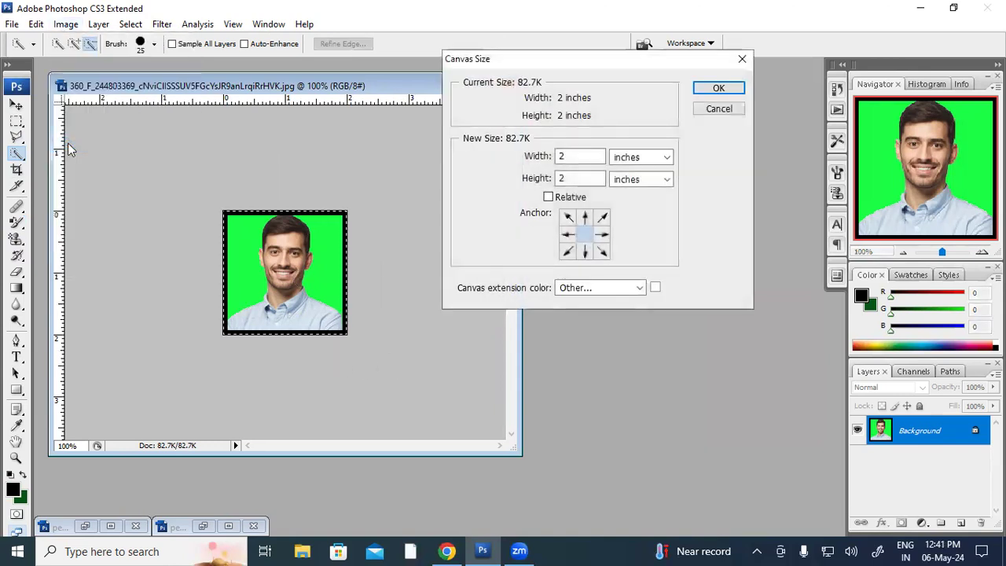
pyautogui.click(633, 157)
pyautogui.click(630, 174)
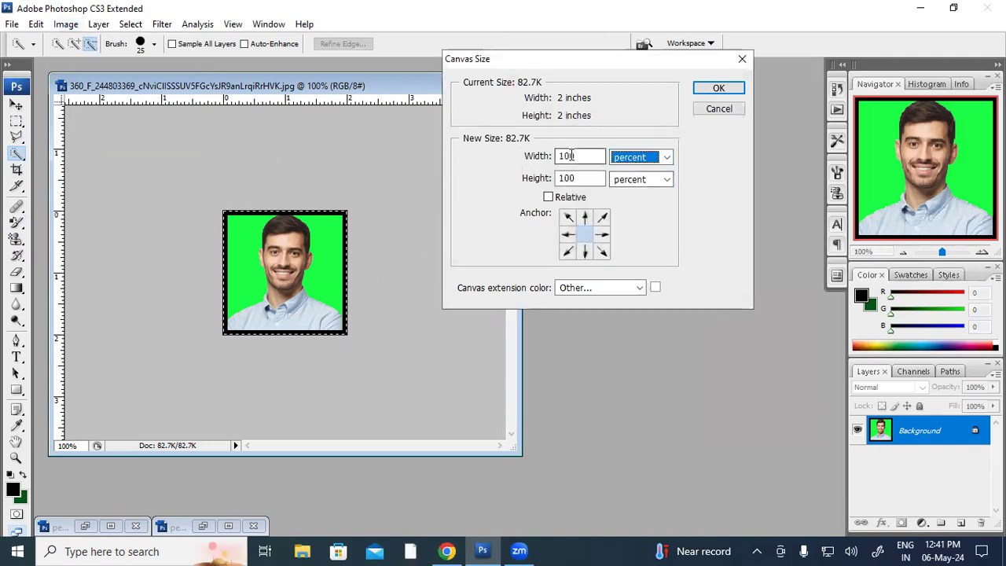
pyautogui.moveTo(571, 157); pyautogui.dragTo(601, 157)
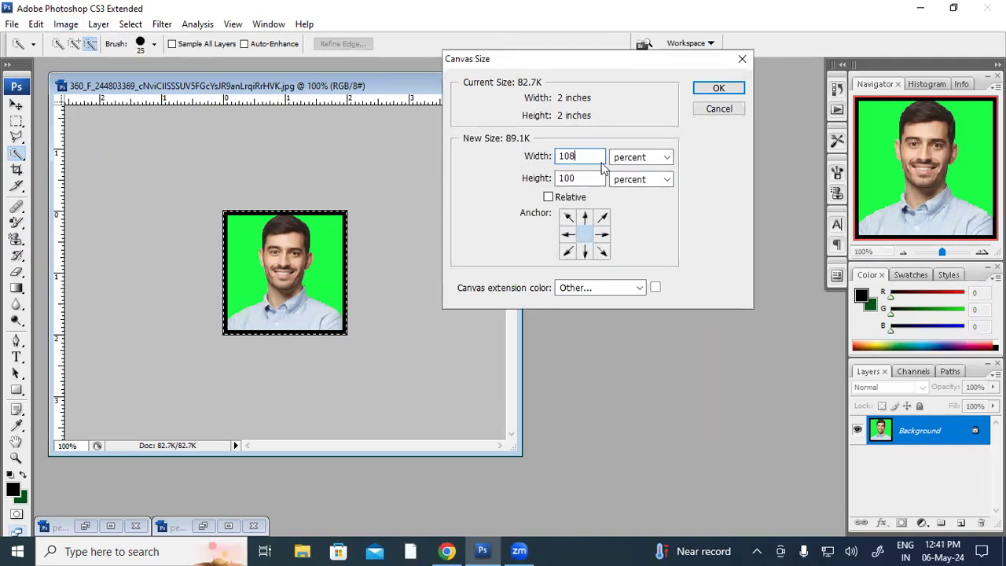
pyautogui.click(571, 179)
pyautogui.click(718, 88)
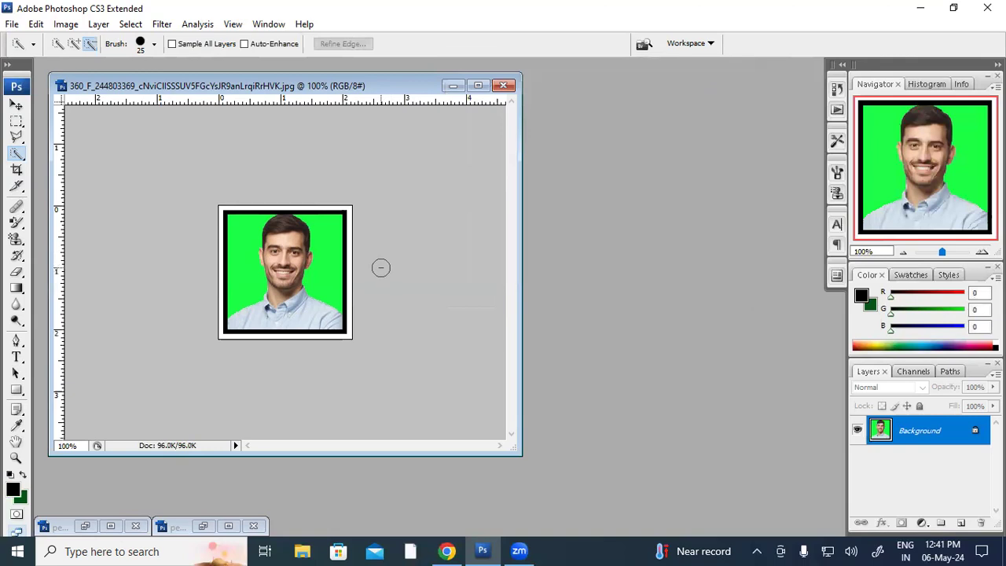
# Select the whole bordered portrait, define it as a pattern, and minimize its document window
pyautogui.click(17, 104)
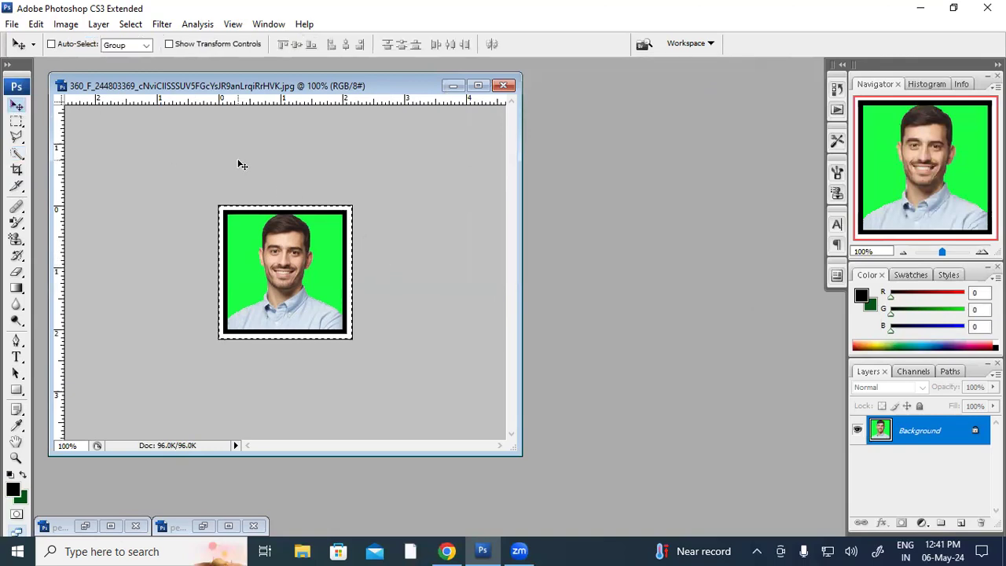
pyautogui.click(36, 24)
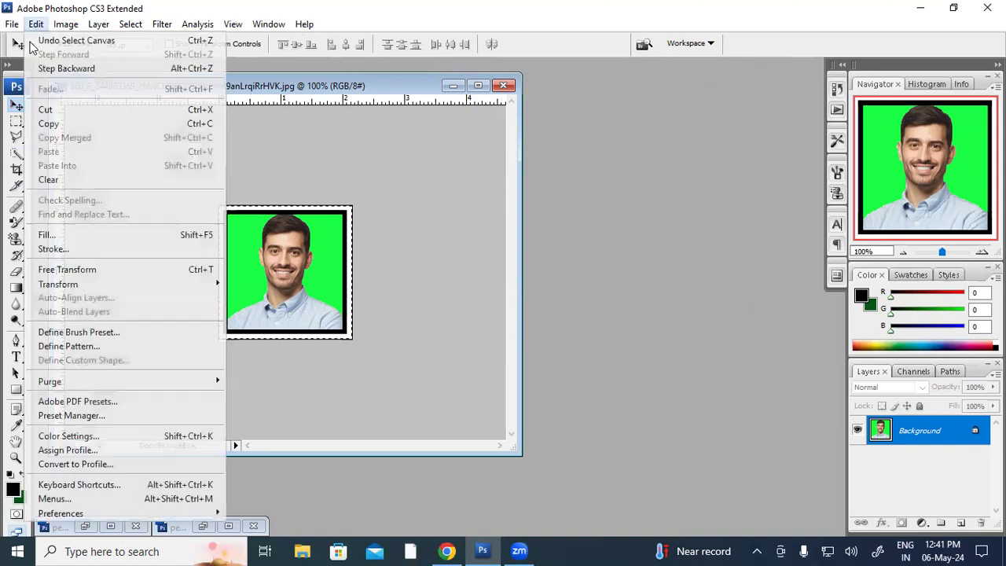
pyautogui.click(73, 348)
pyautogui.click(632, 191)
pyautogui.click(454, 86)
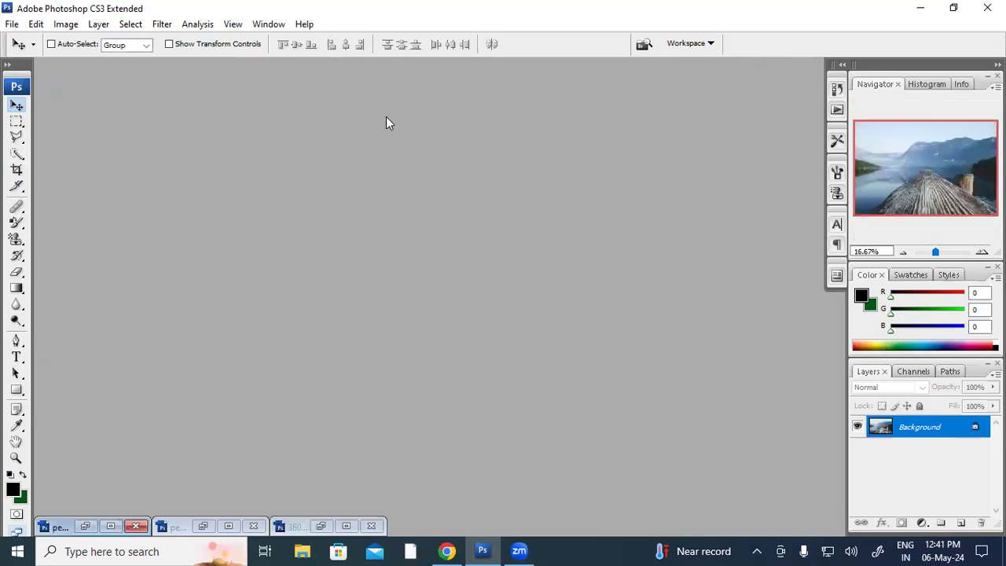
# Create a 10 x 8 inch RGB document at 72 pixels/inch with a white background and widen its window to show the full page
pyautogui.click(12, 24)
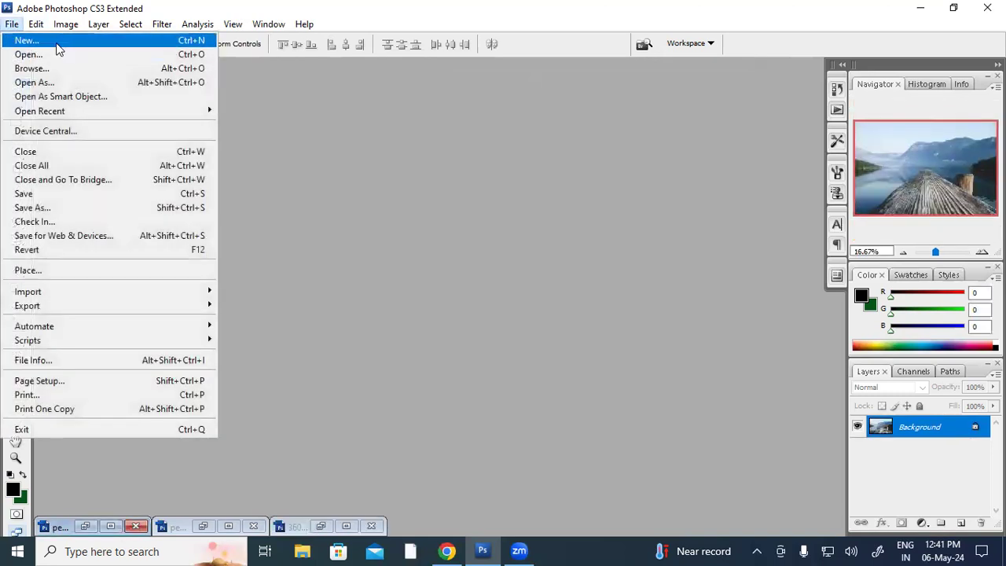
pyautogui.click(57, 39)
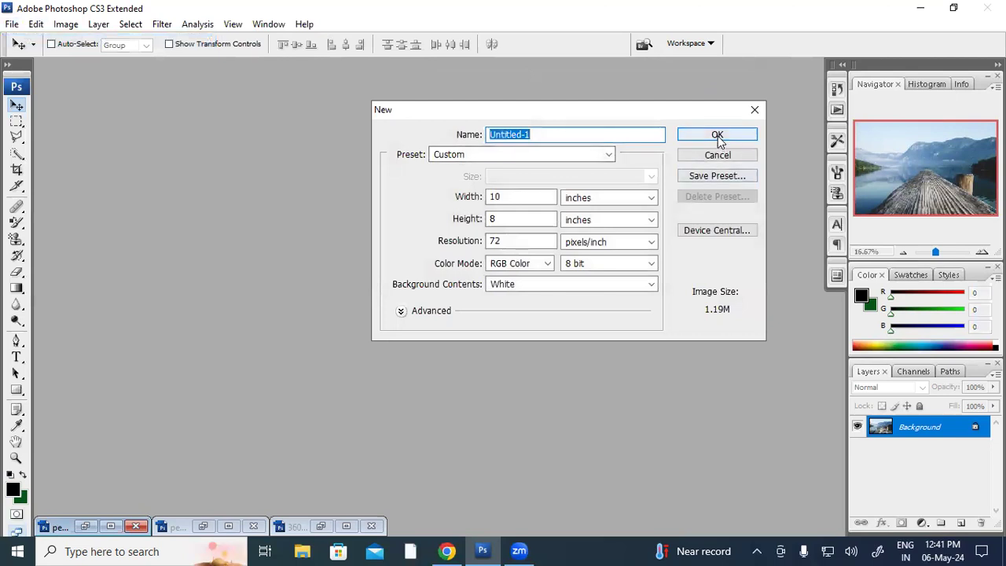
pyautogui.click(716, 135)
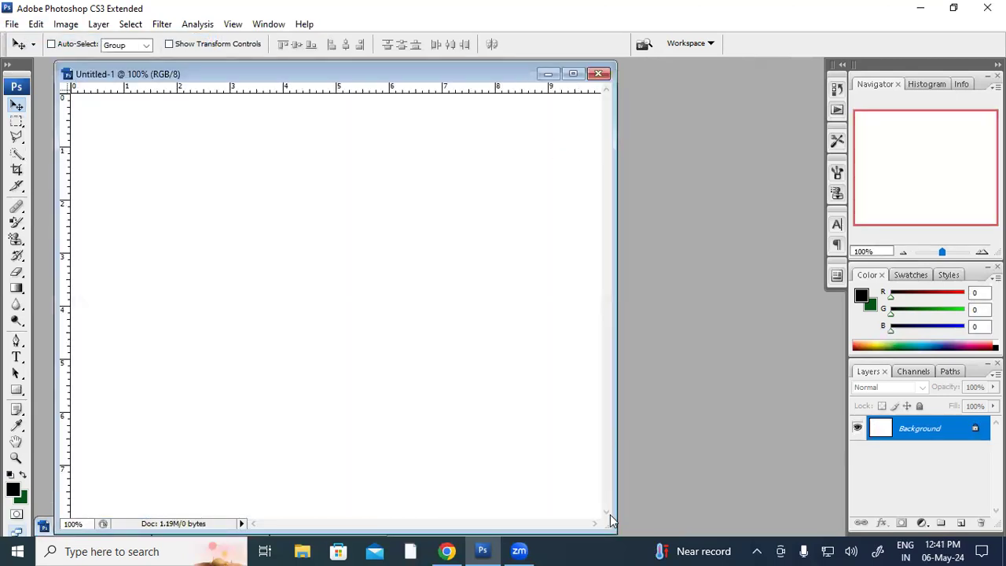
pyautogui.moveTo(611, 520); pyautogui.dragTo(686, 520)
pyautogui.moveTo(327, 65); pyautogui.dragTo(327, 63)
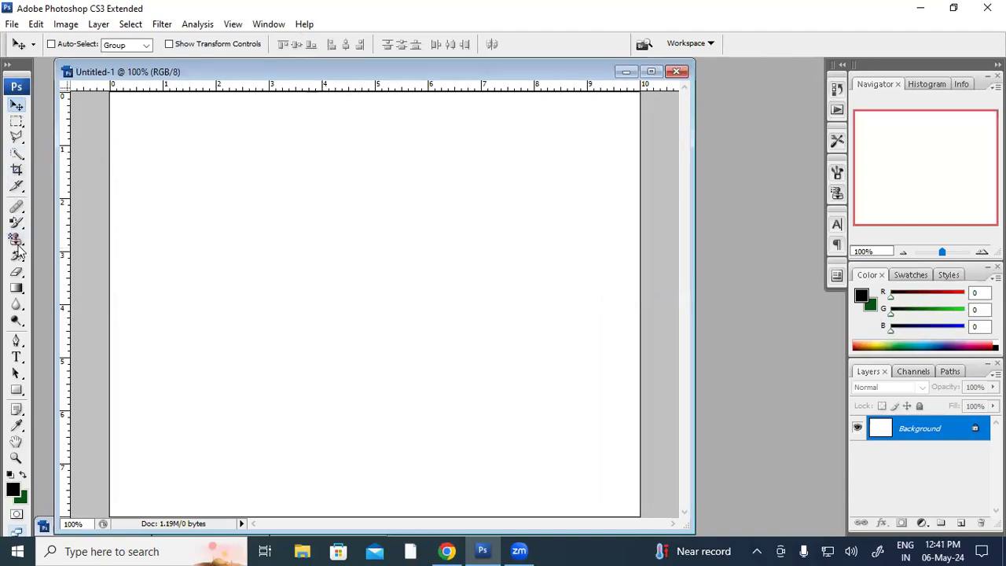
# Set up the Pattern Stamp Tool with the man's portrait pattern and reduce the brush size to 300
pyautogui.moveTo(16, 238); pyautogui.dragTo(47, 252)
pyautogui.click(43, 253)
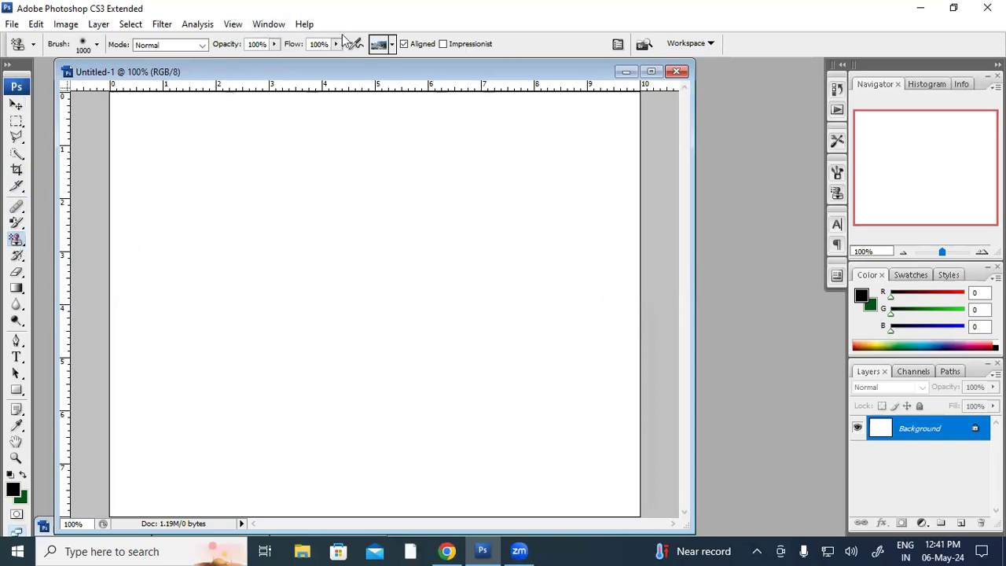
pyautogui.click(393, 46)
pyautogui.click(358, 126)
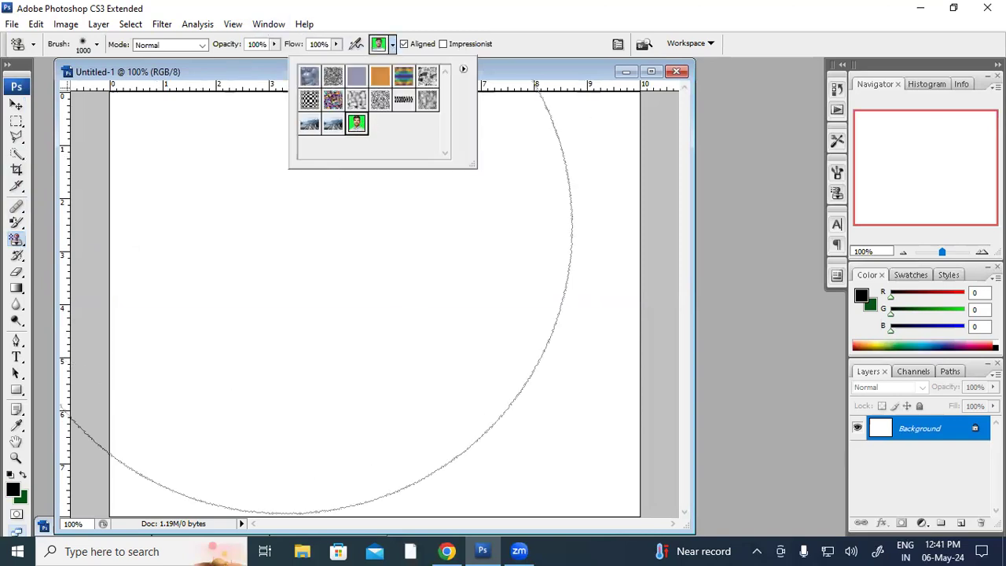
pyautogui.press('Escape')
pyautogui.press('[')
pyautogui.press('[')
pyautogui.press('[')
pyautogui.press('[')
pyautogui.press('[')
pyautogui.press('[')
pyautogui.press('[')
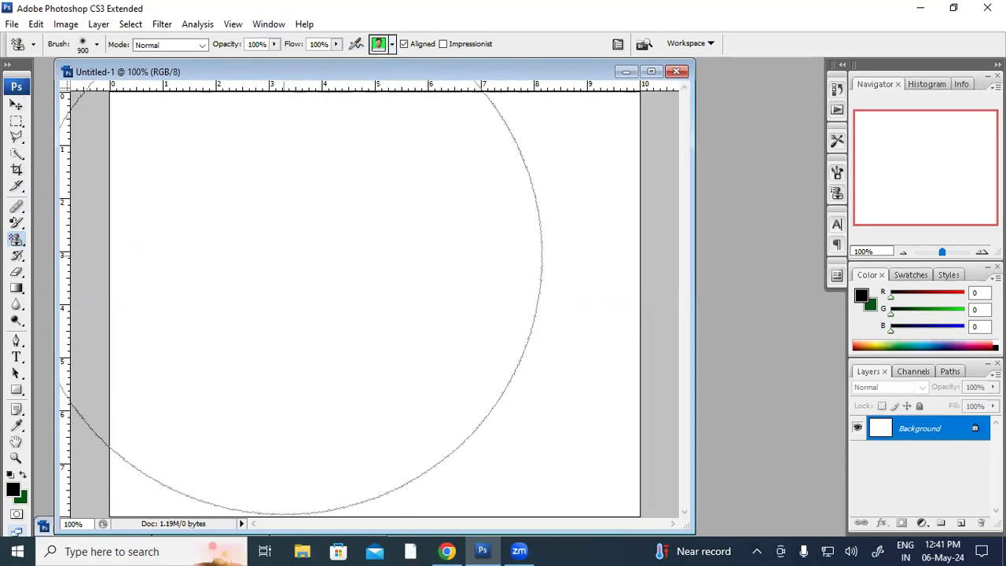
# Try painting the portrait pattern across the whole blank page twice, undoing the strokes each time
pyautogui.moveTo(169, 164)
pyautogui.mouseDown()
pyautogui.moveTo(168, 291)
pyautogui.moveTo(440, 157)
pyautogui.moveTo(617, 426)
pyautogui.moveTo(452, 415)
pyautogui.moveTo(180, 476)
pyautogui.moveTo(583, 302)
pyautogui.moveTo(876, 264)
pyautogui.moveTo(886, 240)
pyautogui.mouseUp()
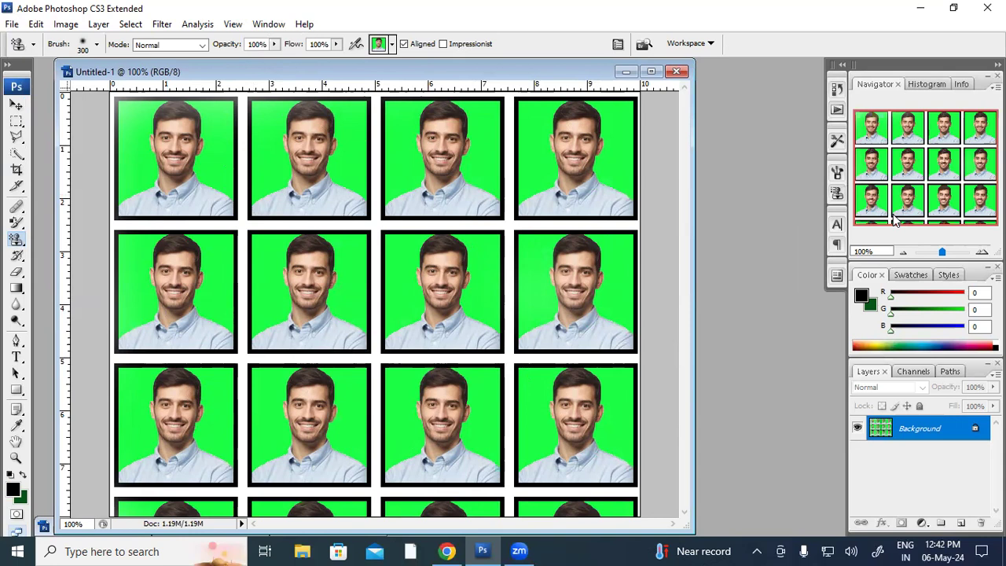
pyautogui.moveTo(235, 95)
pyautogui.mouseDown()
pyautogui.moveTo(86, 102)
pyautogui.moveTo(55, 393)
pyautogui.mouseUp()
pyautogui.moveTo(629, 263)
pyautogui.mouseDown()
pyautogui.moveTo(550, 157)
pyautogui.moveTo(260, 149)
pyautogui.mouseUp()
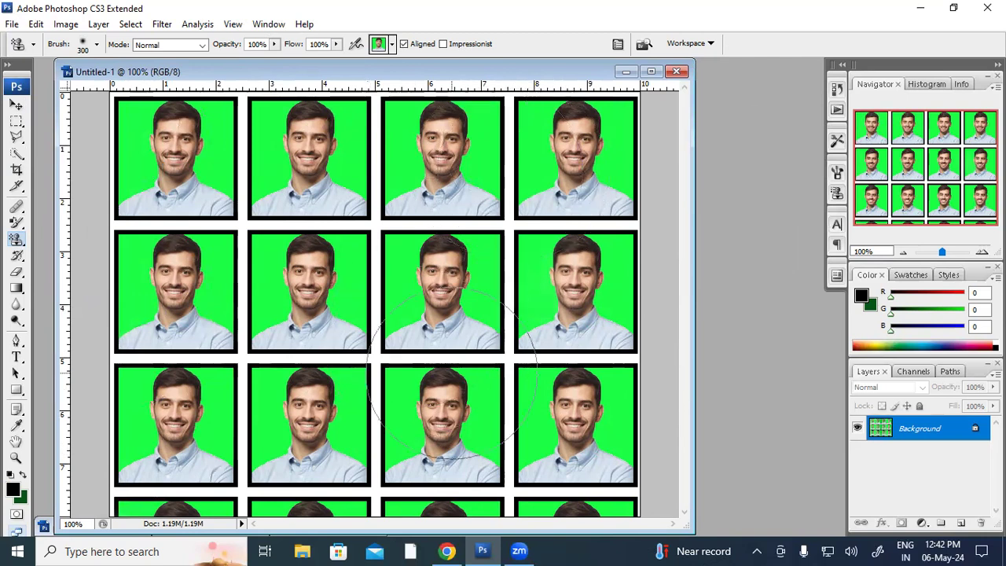
pyautogui.hotkey('ctrl', 'z')
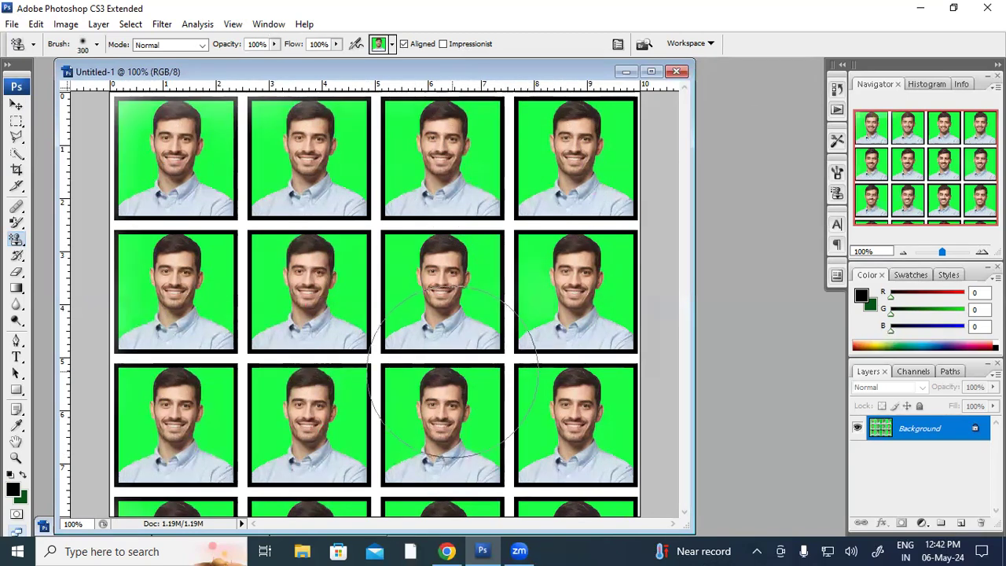
pyautogui.hotkey('ctrl', 'alt', 'z')
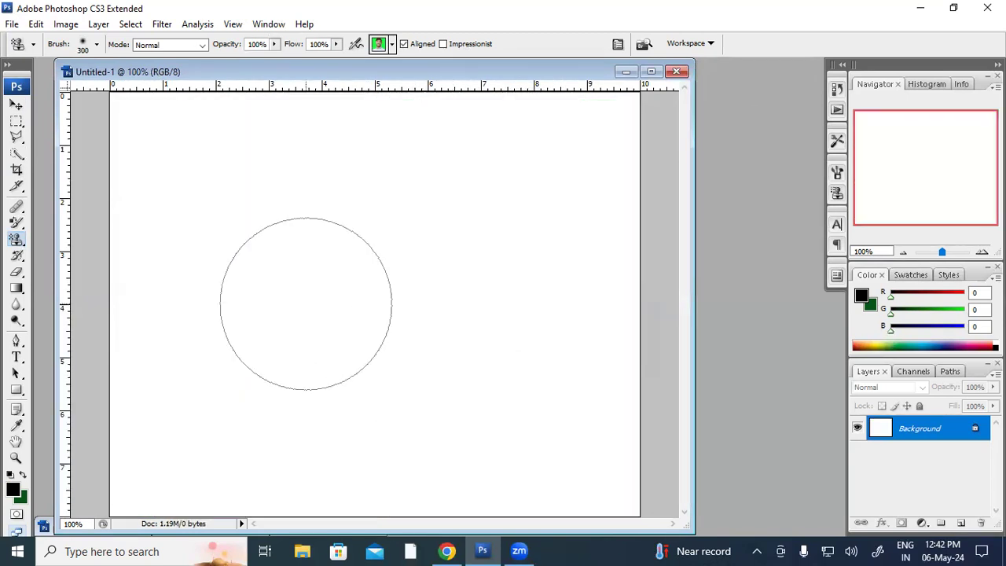
pyautogui.moveTo(259, 217)
pyautogui.mouseDown()
pyautogui.moveTo(299, 369)
pyautogui.moveTo(503, 181)
pyautogui.moveTo(550, 377)
pyautogui.moveTo(314, 440)
pyautogui.moveTo(183, 460)
pyautogui.mouseUp()
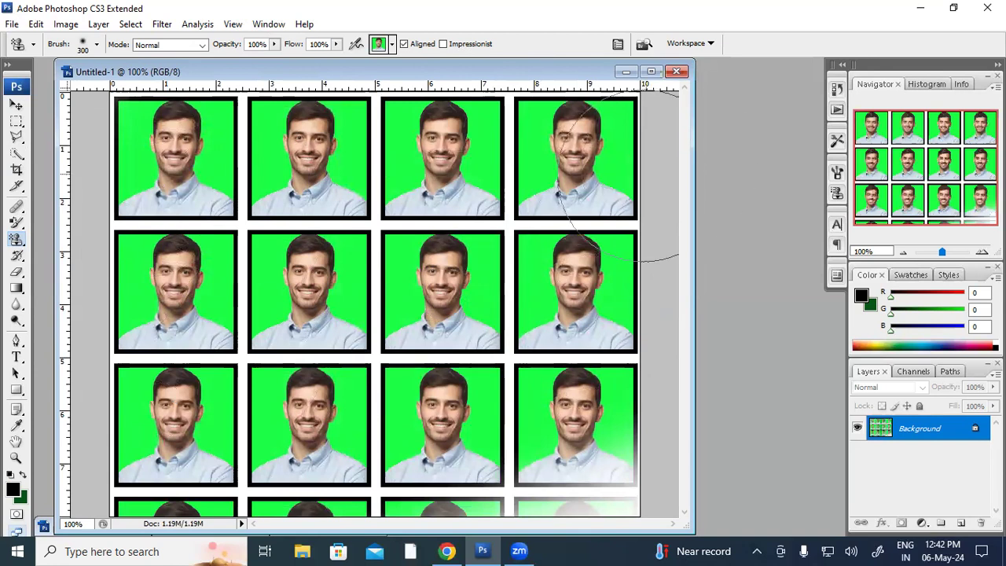
pyautogui.hotkey('ctrl', 'z')
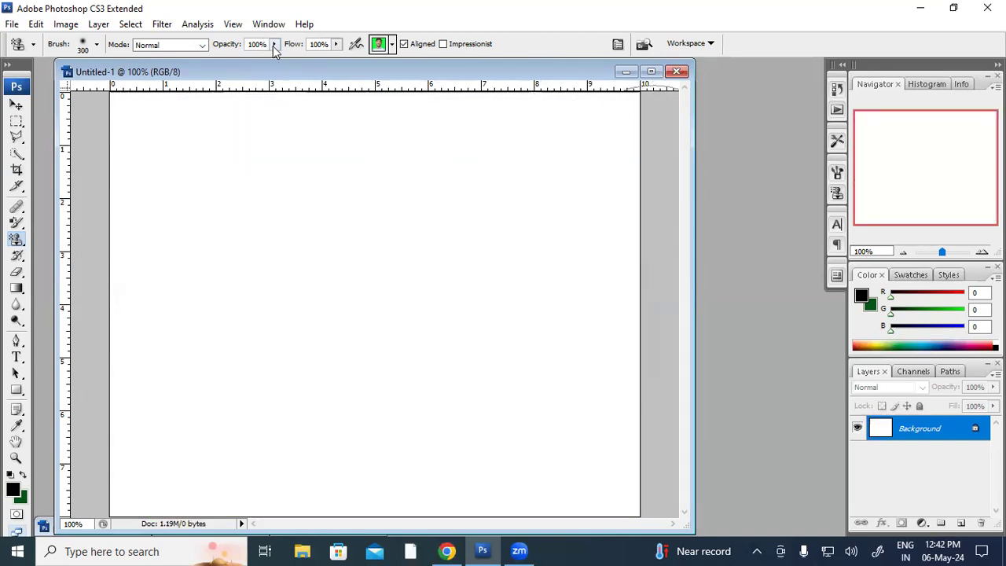
# Paint the page with faded portraits at 46% stamp opacity and go over them again at 26% opacity
pyautogui.click(274, 46)
pyautogui.moveTo(236, 60); pyautogui.dragTo(231, 59)
pyautogui.moveTo(247, 101)
pyautogui.mouseDown()
pyautogui.moveTo(181, 157)
pyautogui.moveTo(572, 161)
pyautogui.moveTo(566, 260)
pyautogui.moveTo(243, 438)
pyautogui.moveTo(574, 471)
pyautogui.moveTo(126, 479)
pyautogui.mouseUp()
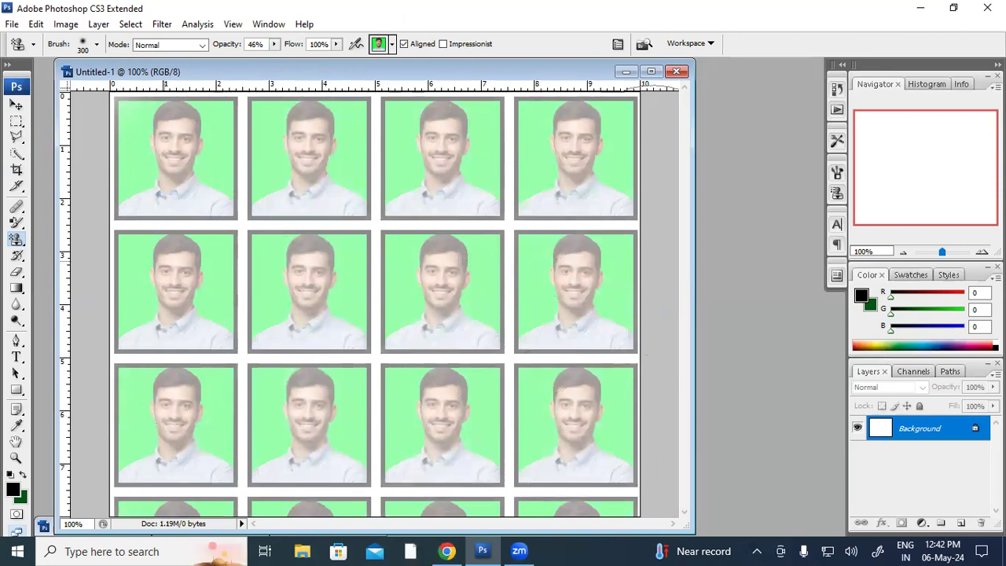
pyautogui.moveTo(720, 284)
pyautogui.mouseDown()
pyautogui.moveTo(407, 122)
pyautogui.moveTo(440, 122)
pyautogui.mouseUp()
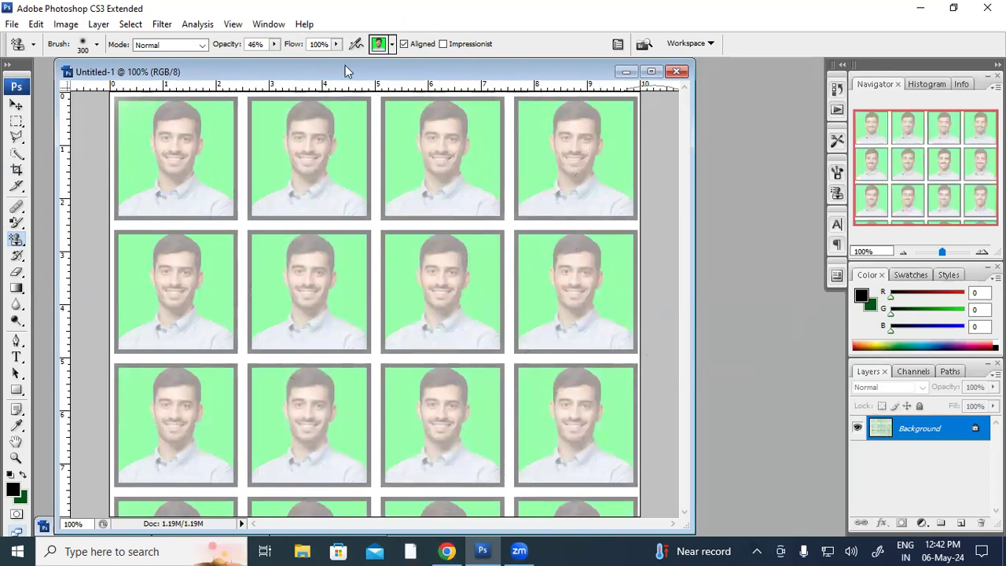
pyautogui.click(275, 45)
pyautogui.moveTo(209, 161)
pyautogui.mouseDown()
pyautogui.moveTo(189, 267)
pyautogui.moveTo(314, 393)
pyautogui.moveTo(578, 408)
pyautogui.moveTo(108, 265)
pyautogui.moveTo(242, 476)
pyautogui.moveTo(605, 377)
pyautogui.moveTo(494, 118)
pyautogui.moveTo(179, 264)
pyautogui.moveTo(245, 445)
pyautogui.moveTo(596, 237)
pyautogui.mouseUp()
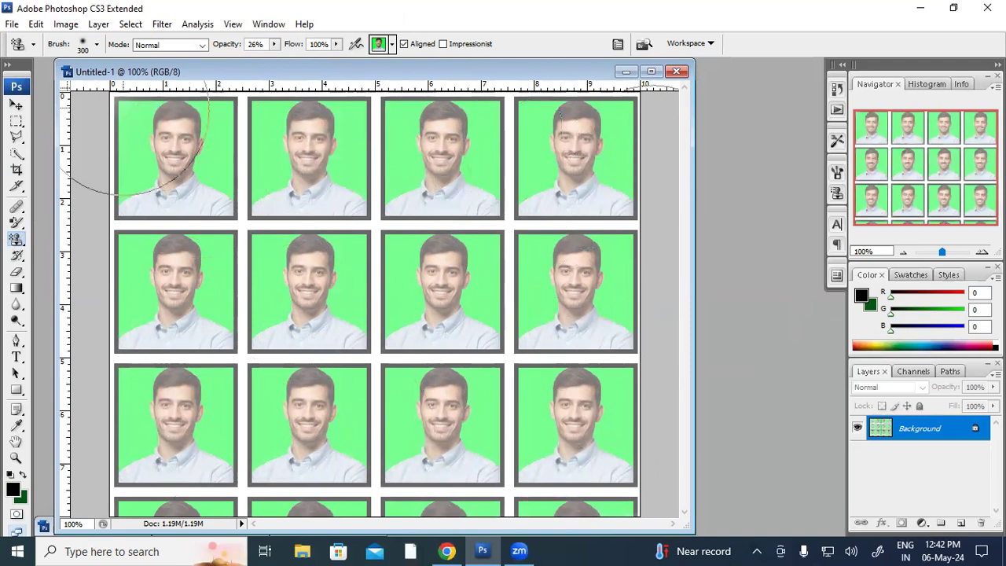
# Repaint the page with the portrait pattern at 100% opacity and close the Untitled-1 document without saving
pyautogui.click(273, 44)
pyautogui.moveTo(274, 61); pyautogui.dragTo(338, 62)
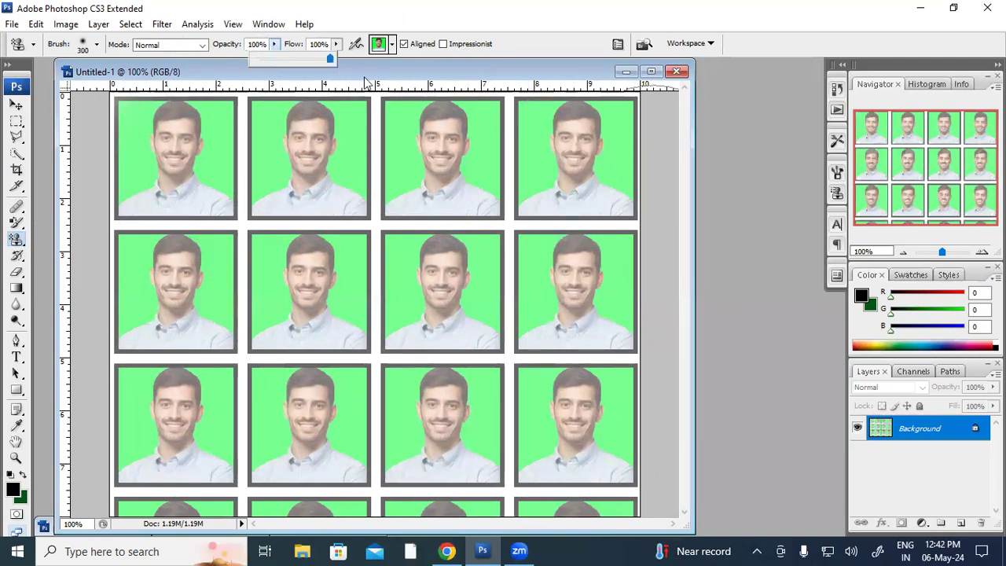
pyautogui.moveTo(299, 326)
pyautogui.mouseDown()
pyautogui.moveTo(181, 408)
pyautogui.moveTo(260, 173)
pyautogui.moveTo(503, 267)
pyautogui.moveTo(441, 424)
pyautogui.moveTo(173, 464)
pyautogui.moveTo(91, 440)
pyautogui.mouseUp()
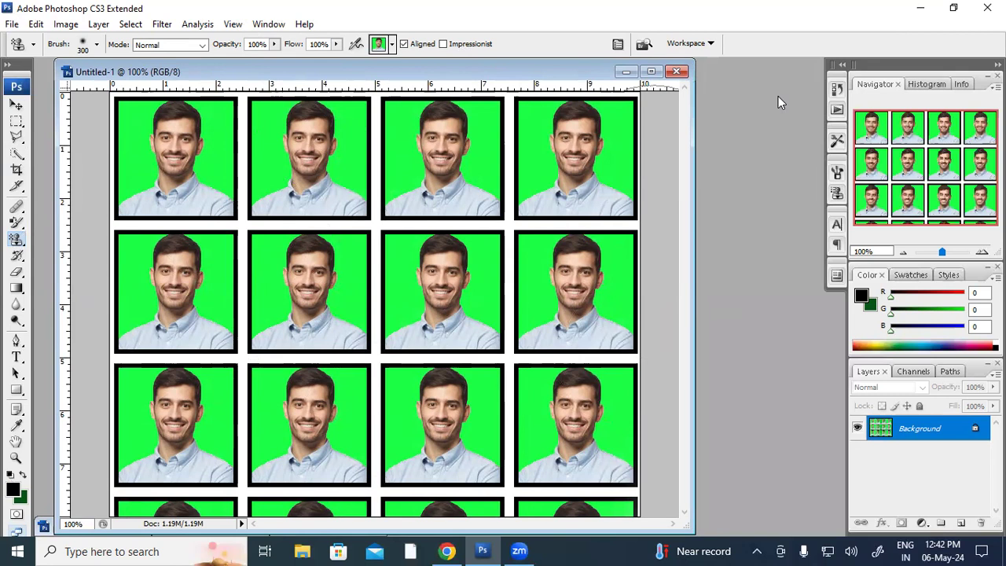
pyautogui.click(678, 72)
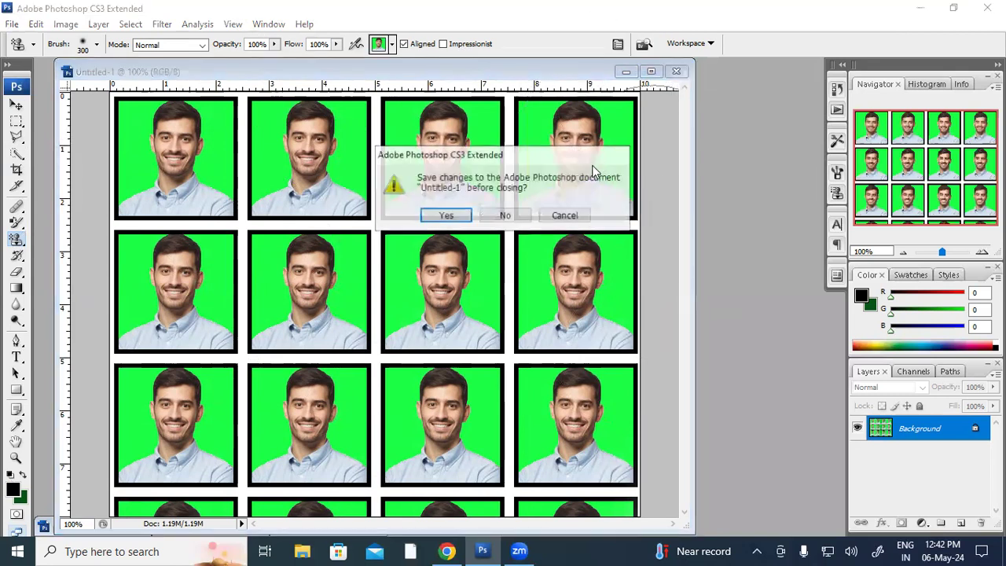
pyautogui.click(512, 216)
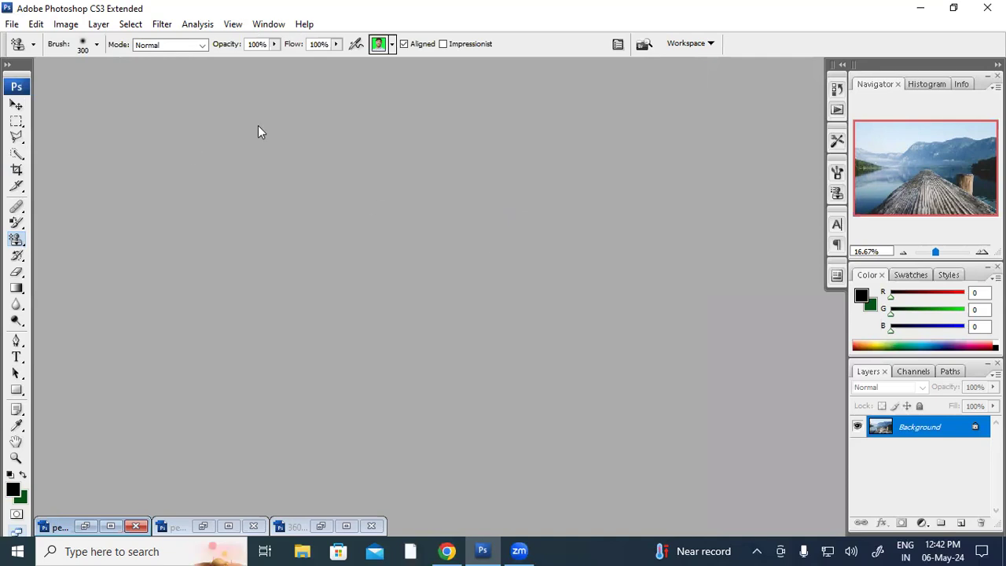
# Open the woman's photo pexels-moose-photos-170195-1036623.jpg and remove its lake pattern fill and active selection
pyautogui.hotkey('ctrl', 'o')
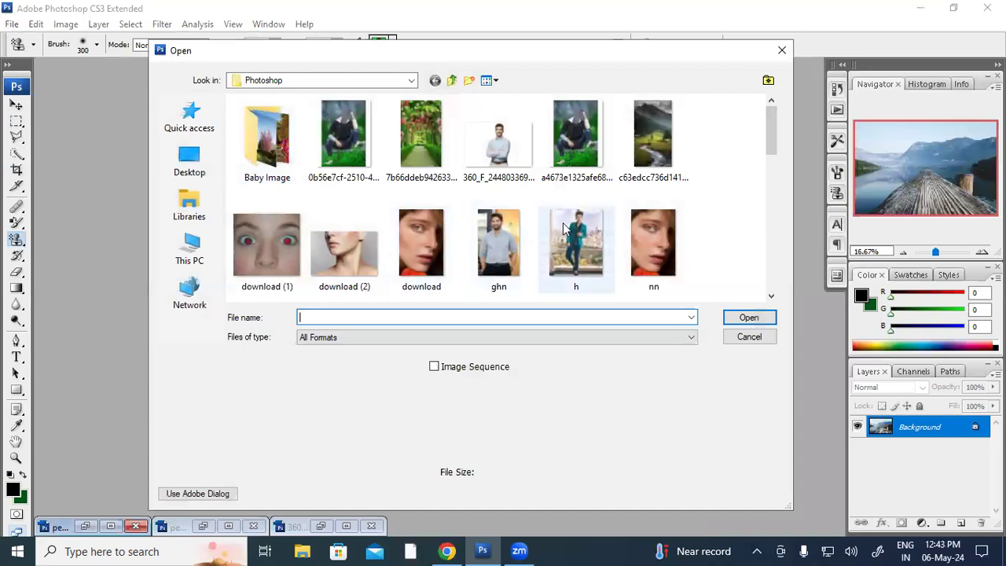
pyautogui.scroll(-5, 562, 226)
pyautogui.scroll(1, 561, 227)
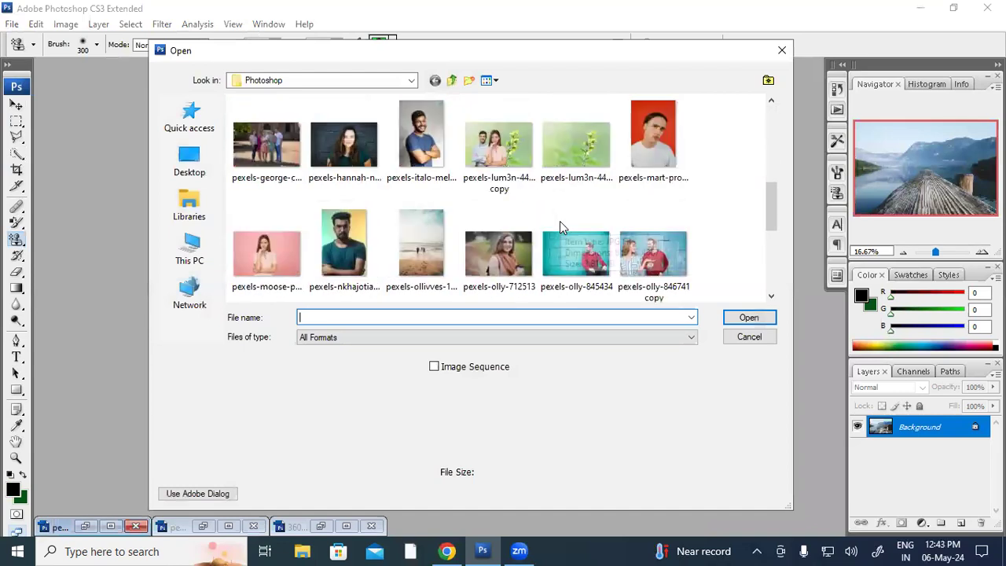
pyautogui.scroll(-4, 561, 227)
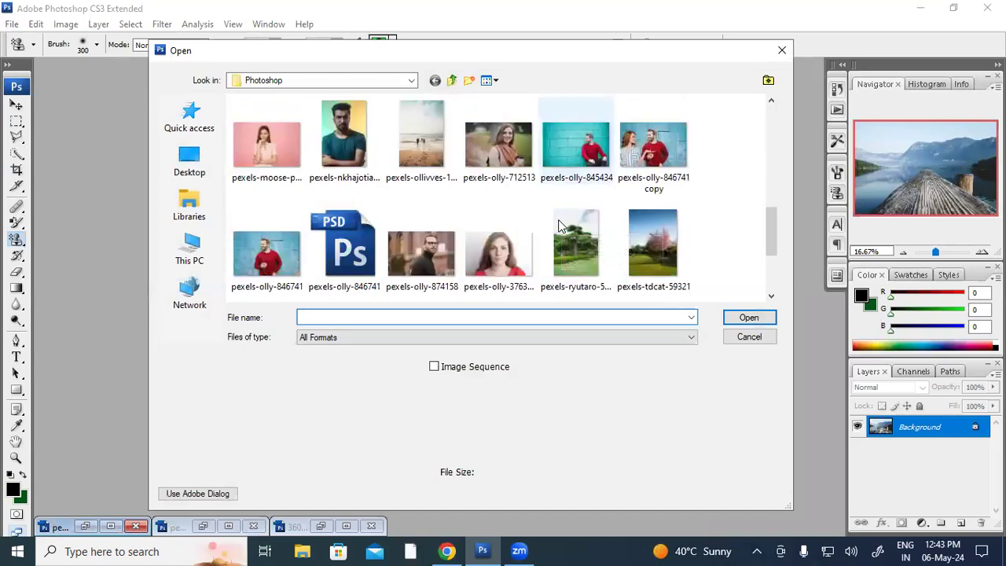
pyautogui.scroll(1, 382, 225)
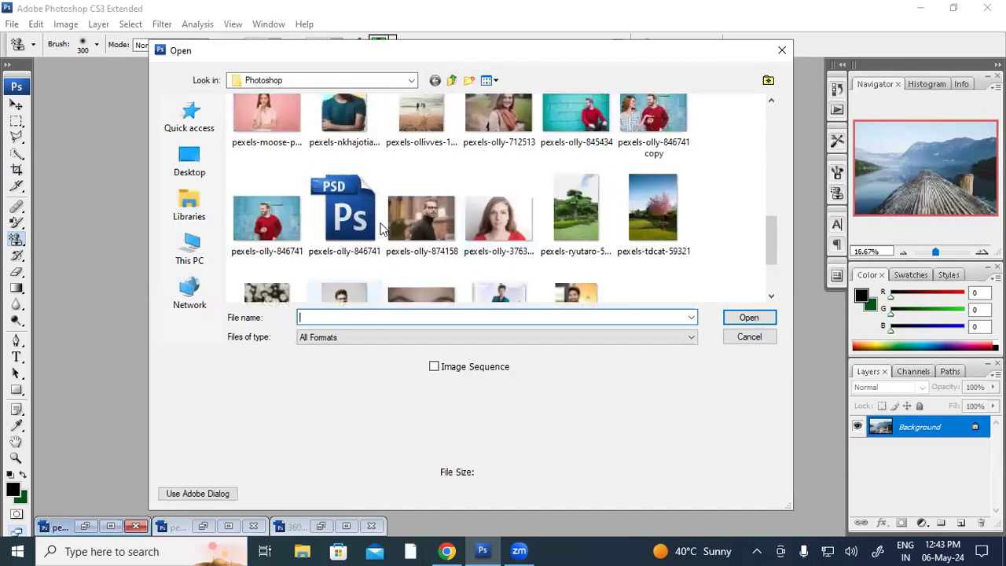
pyautogui.scroll(1, 382, 228)
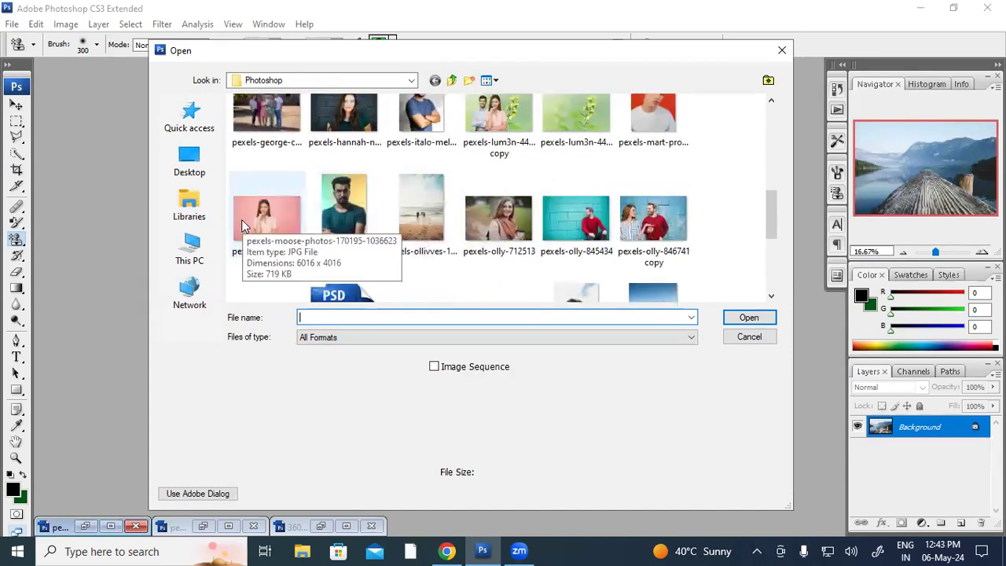
pyautogui.doubleClick(252, 228)
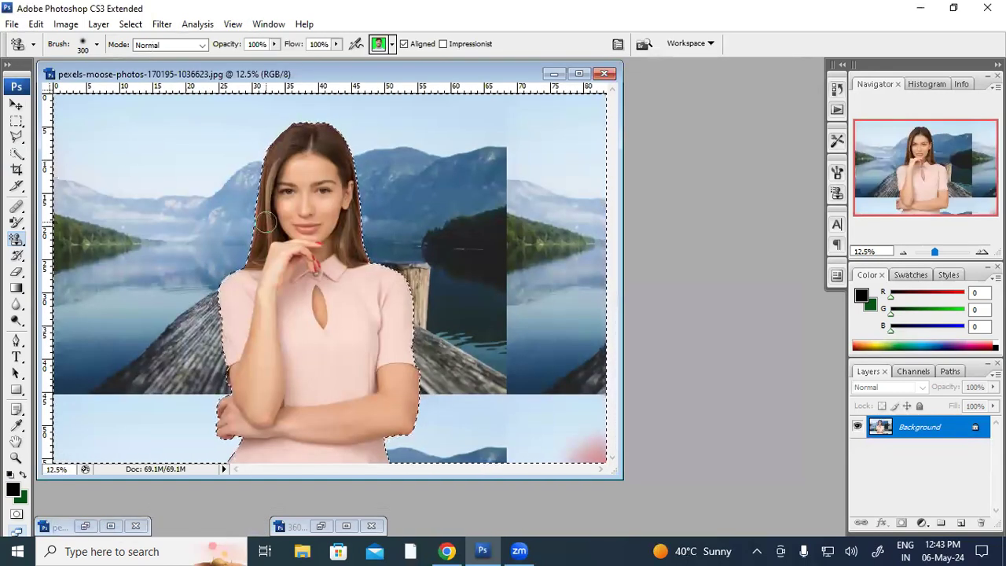
pyautogui.hotkey('ctrl', 'z')
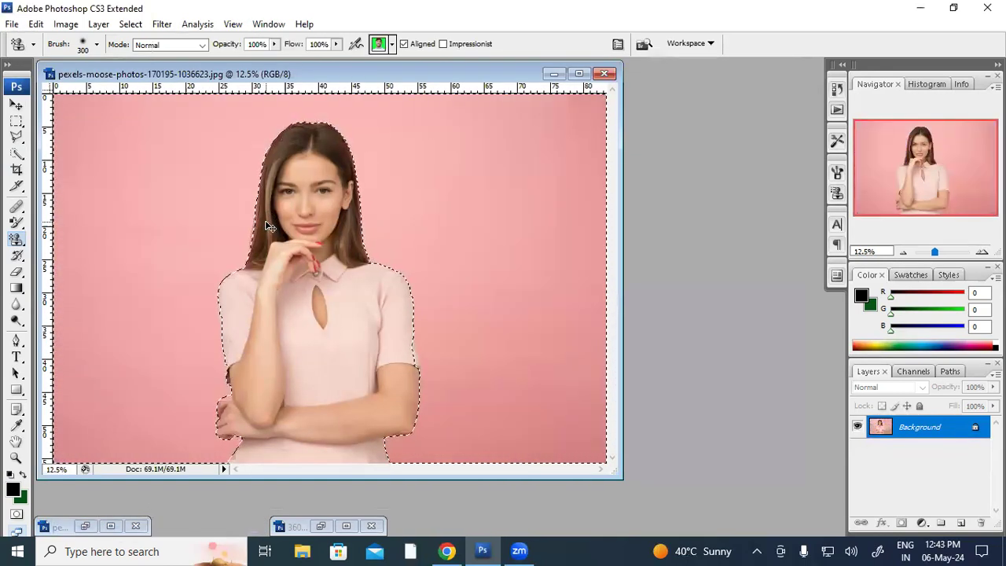
pyautogui.hotkey('ctrl', 'd')
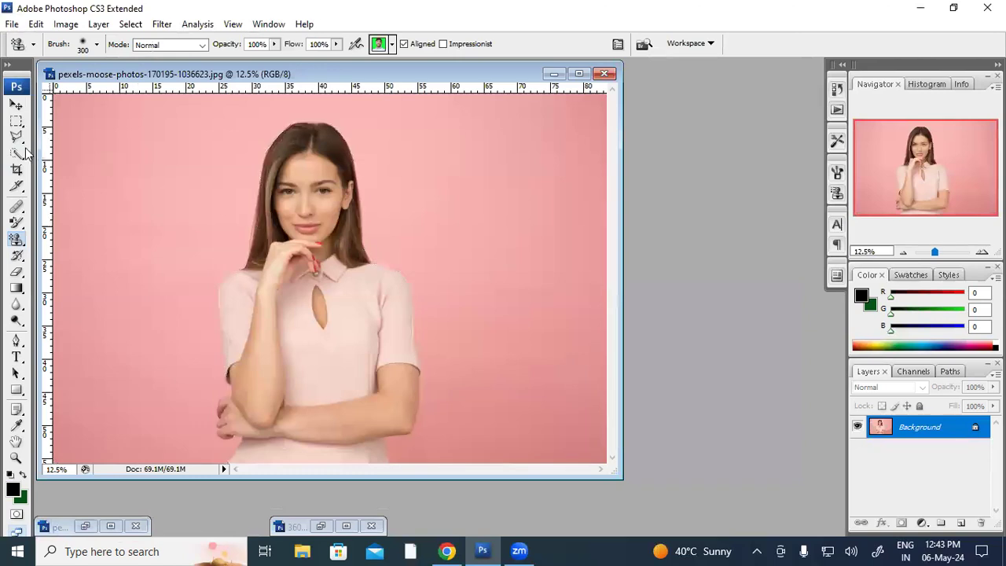
# Clear the fixed crop size and crop the photo to an upright portrait of the woman's head and shoulders
pyautogui.click(17, 170)
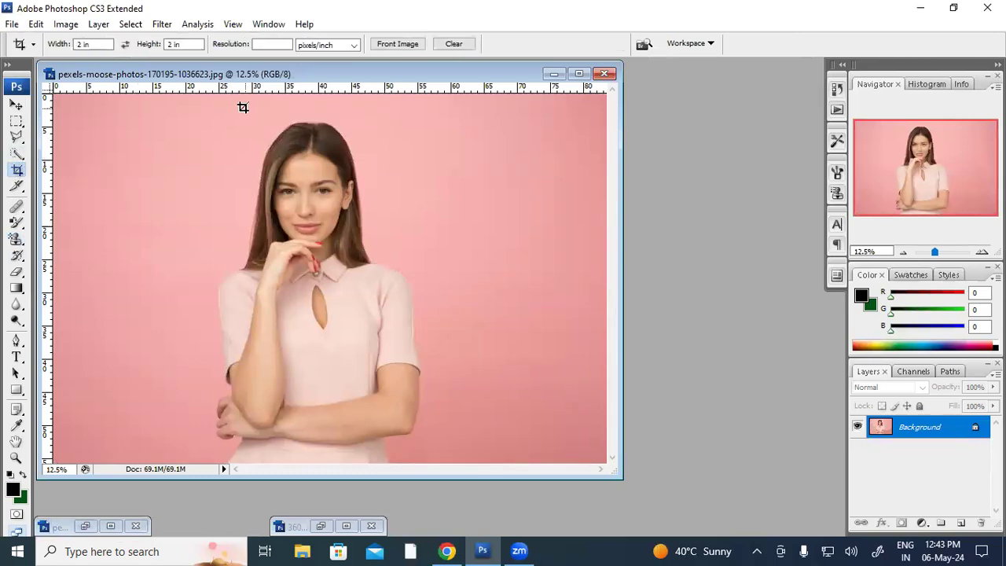
pyautogui.moveTo(250, 125); pyautogui.dragTo(403, 412)
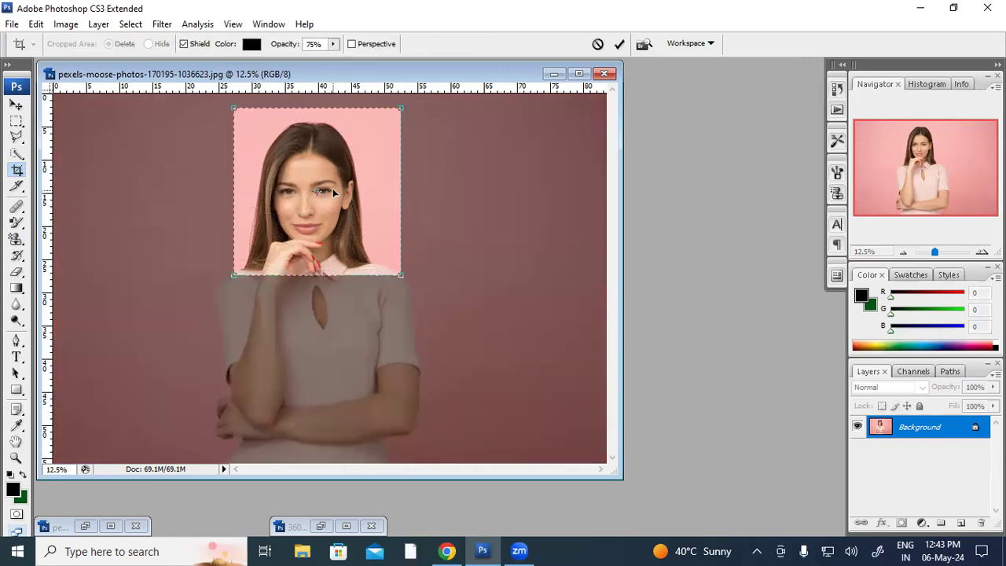
pyautogui.press('Escape')
pyautogui.click(148, 47)
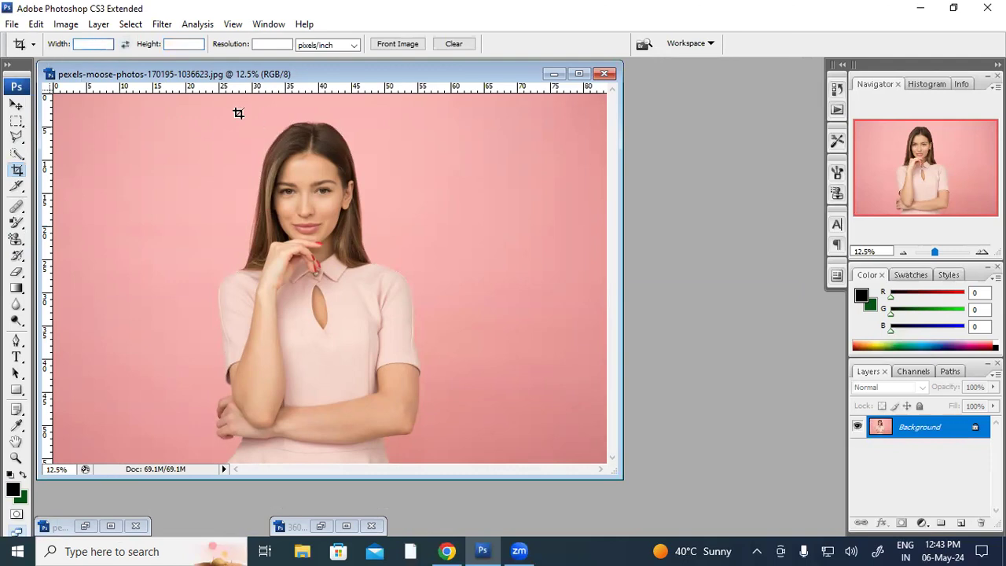
pyautogui.moveTo(265, 162); pyautogui.dragTo(382, 316)
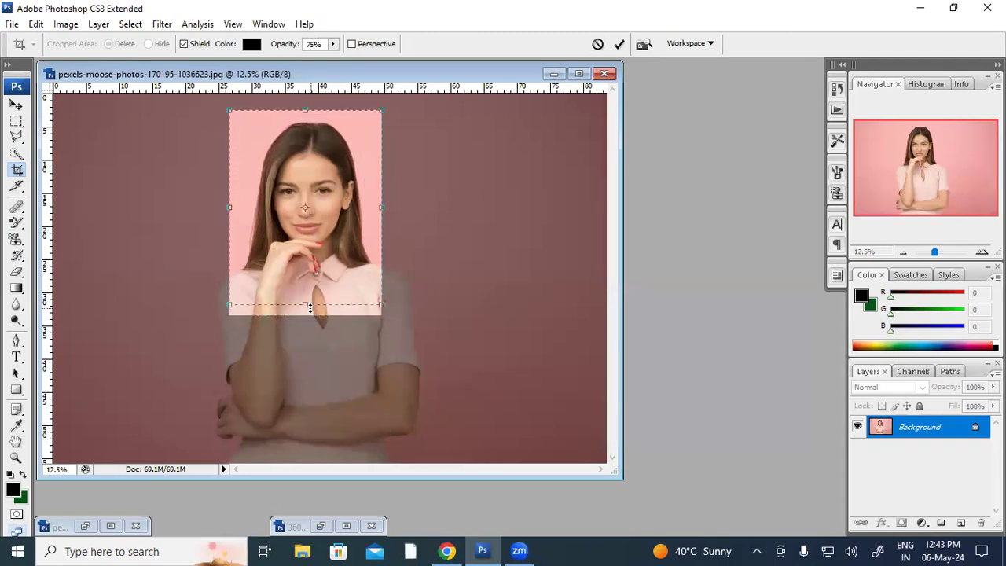
pyautogui.moveTo(305, 316); pyautogui.dragTo(305, 304)
pyautogui.press('Return')
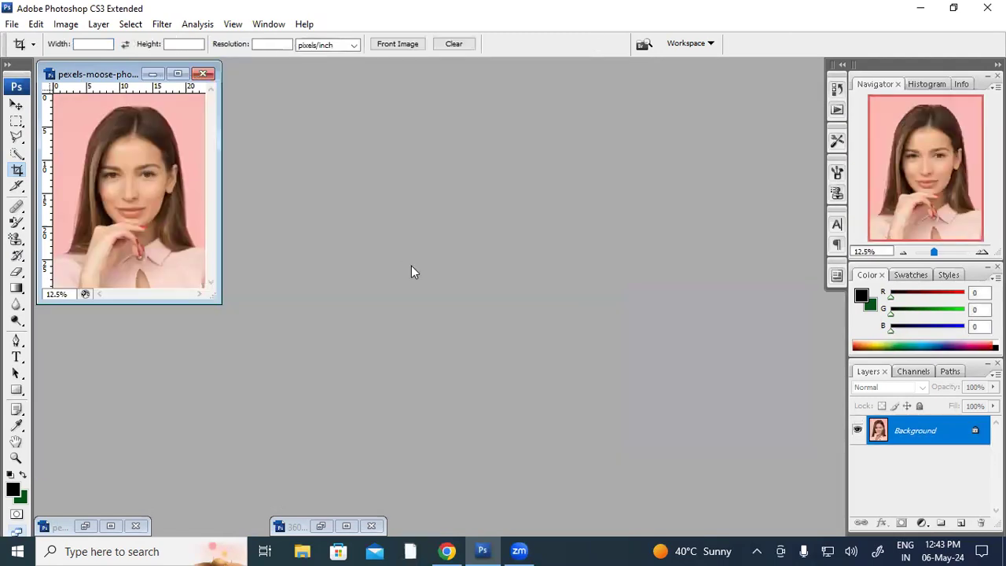
pyautogui.moveTo(218, 296); pyautogui.dragTo(398, 400)
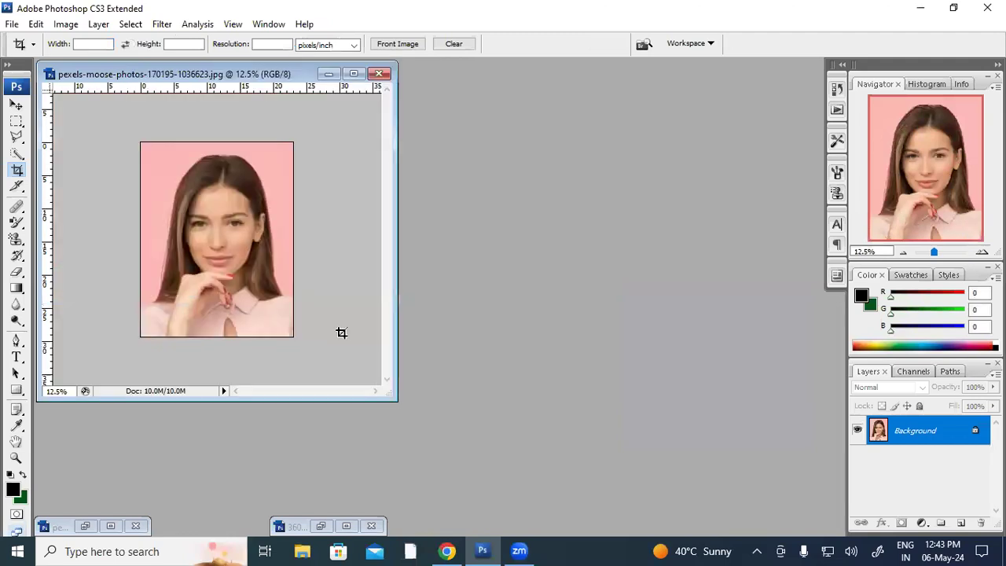
# Select the pink background on both sides of the woman with the Quick Selection tool in add mode
pyautogui.click(18, 152)
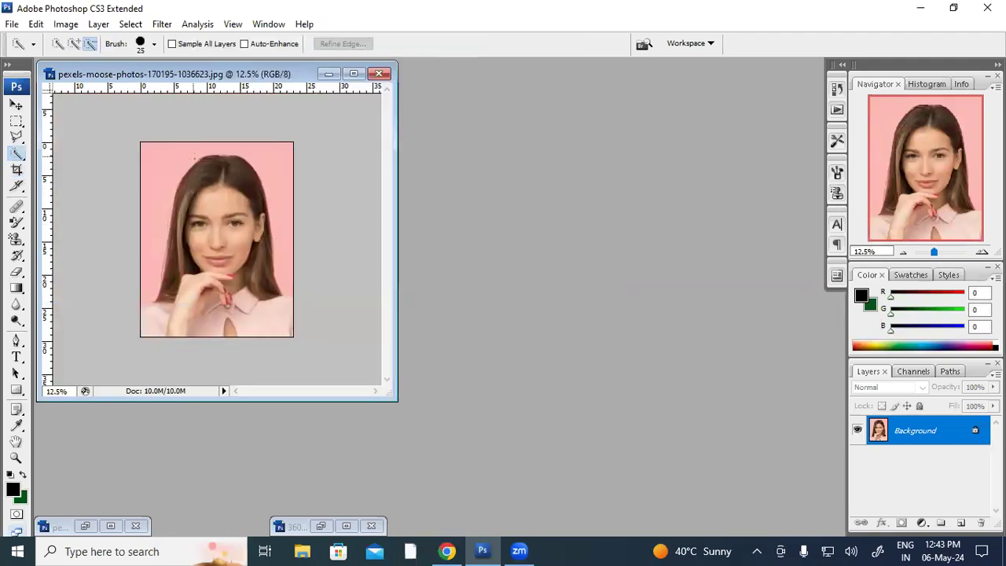
pyautogui.moveTo(144, 196); pyautogui.dragTo(137, 236)
pyautogui.moveTo(163, 197); pyautogui.dragTo(163, 198)
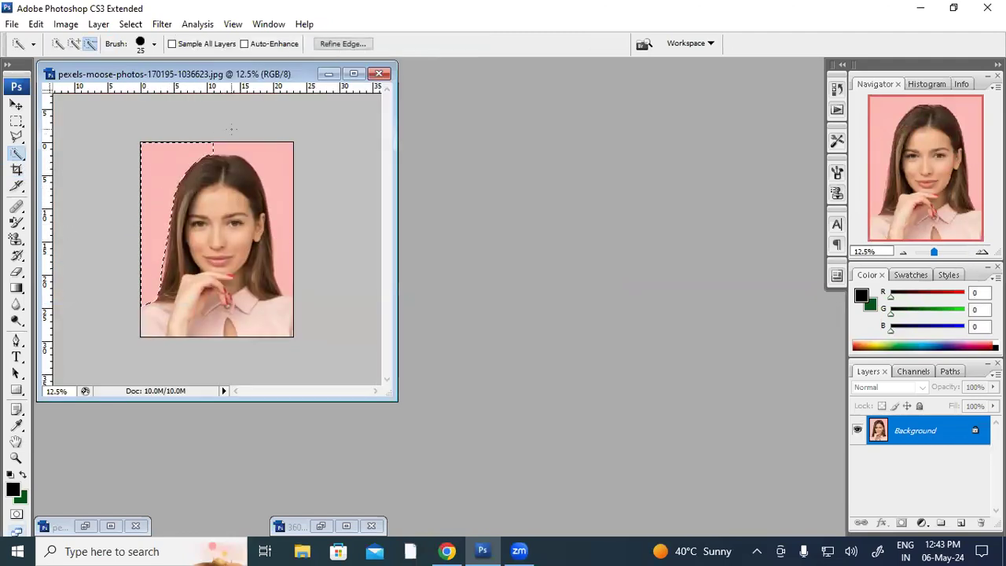
pyautogui.click(74, 43)
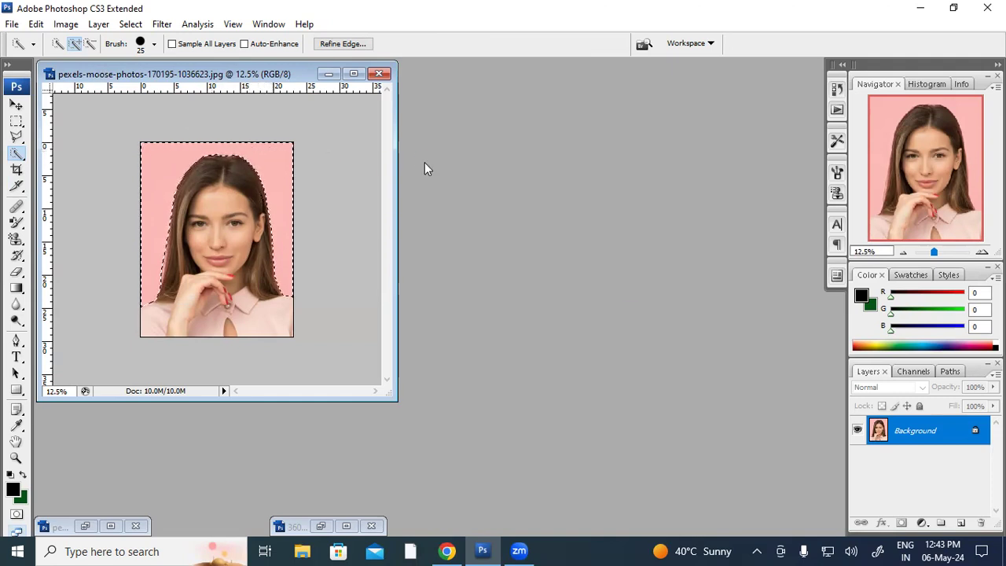
# Set the foreground colour to purple 9548ed, fill the selected background with it and deselect
pyautogui.click(13, 488)
pyautogui.click(519, 167)
pyautogui.moveTo(520, 168); pyautogui.dragTo(519, 262)
pyautogui.moveTo(485, 147); pyautogui.dragTo(573, 123)
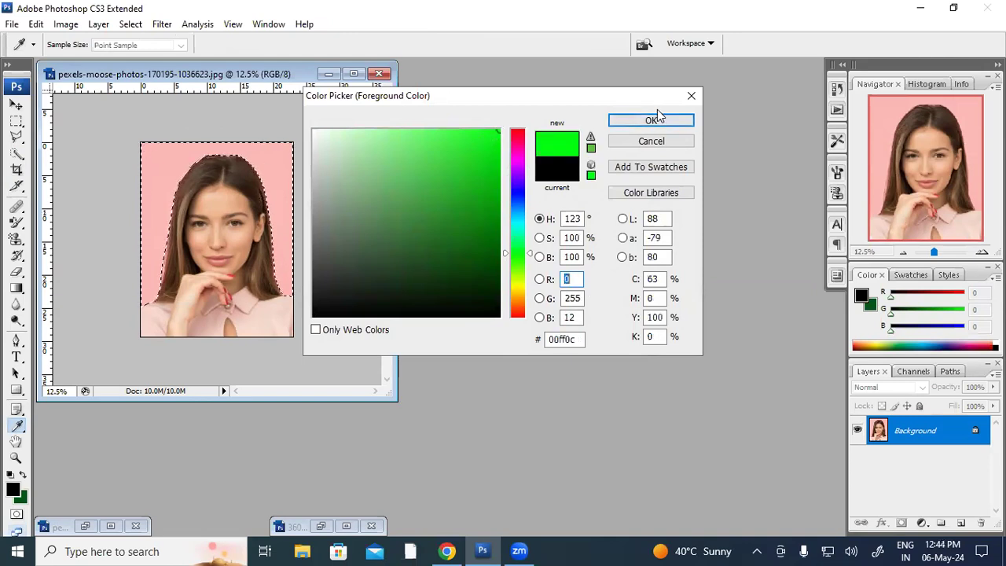
pyautogui.moveTo(521, 265)
pyautogui.mouseDown()
pyautogui.moveTo(521, 296)
pyautogui.moveTo(518, 283)
pyautogui.mouseUp()
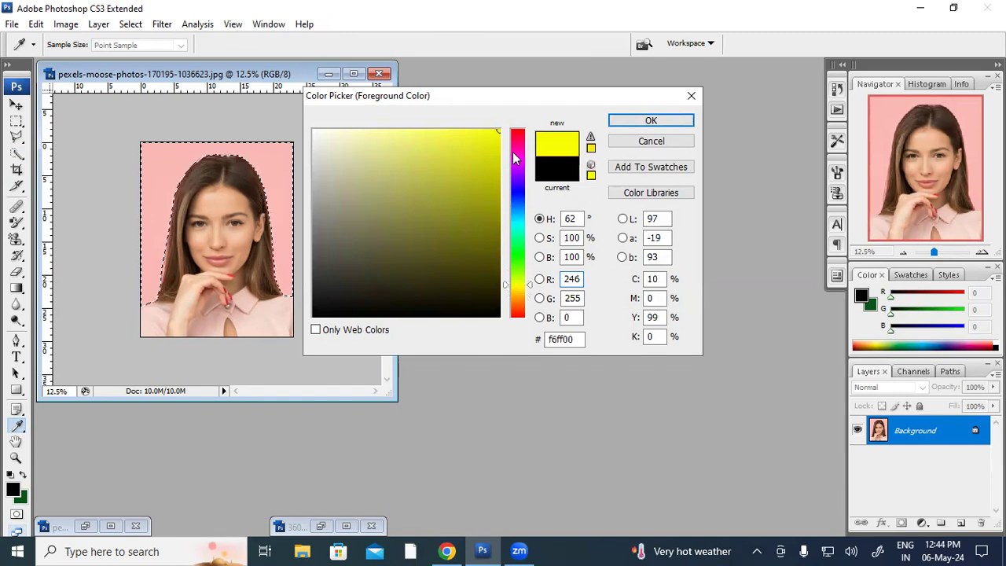
pyautogui.click(521, 145)
pyautogui.moveTo(520, 145); pyautogui.dragTo(517, 177)
pyautogui.moveTo(477, 140); pyautogui.dragTo(443, 142)
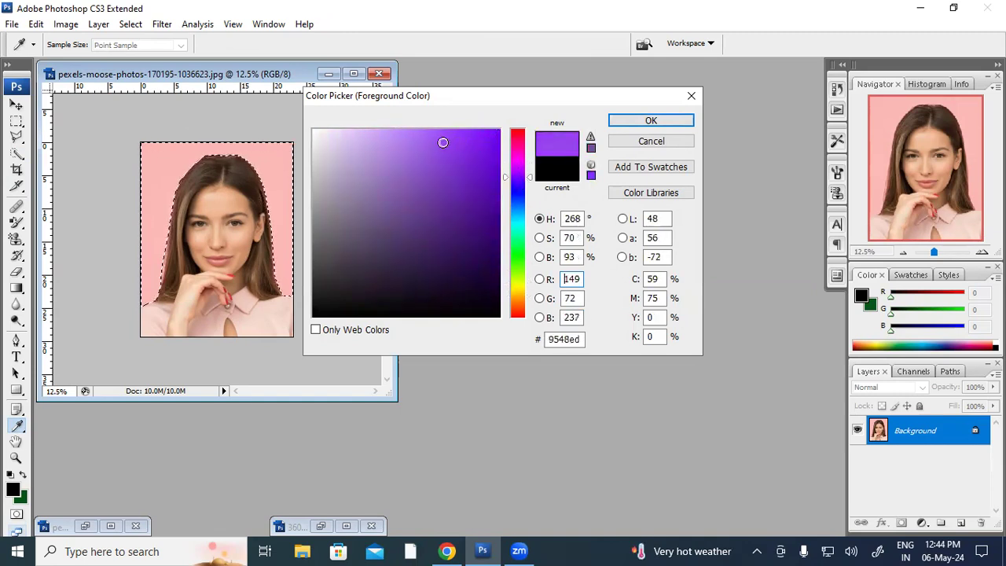
pyautogui.click(669, 120)
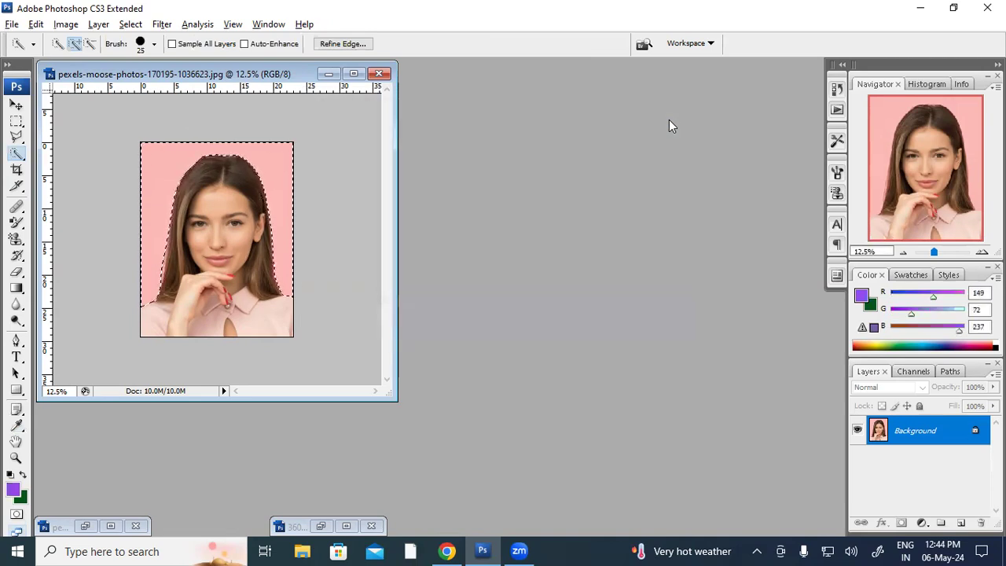
pyautogui.hotkey('alt', 'BackSpace')
pyautogui.hotkey('ctrl', 'd')
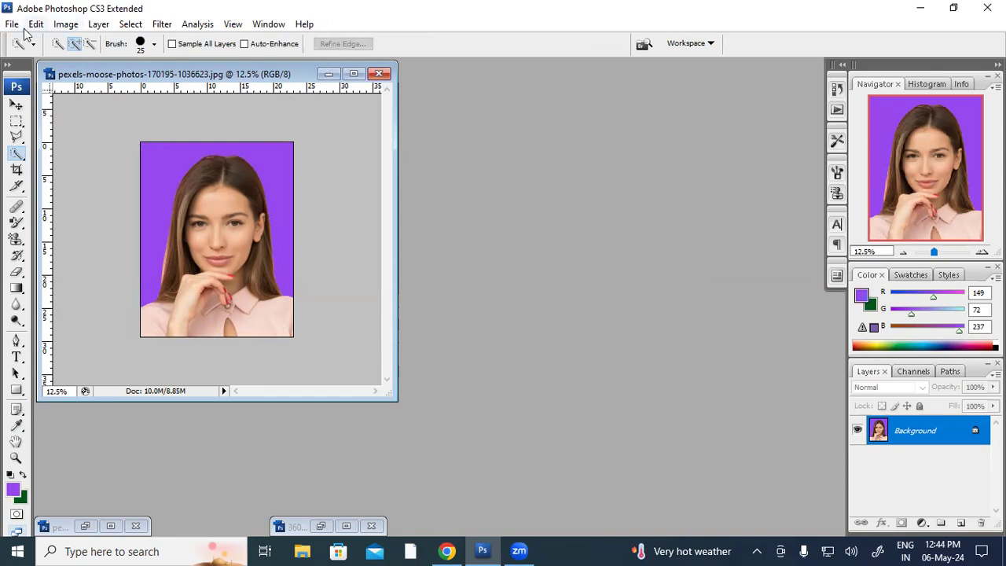
# Select the whole portrait and apply a centred black stroke 10 px wide around it
pyautogui.click(36, 24)
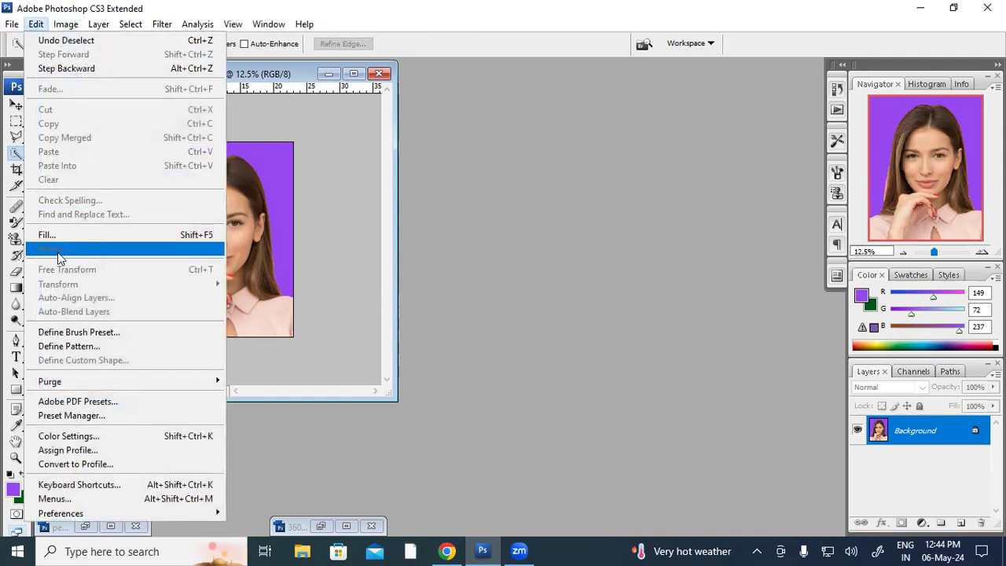
pyautogui.click(291, 73)
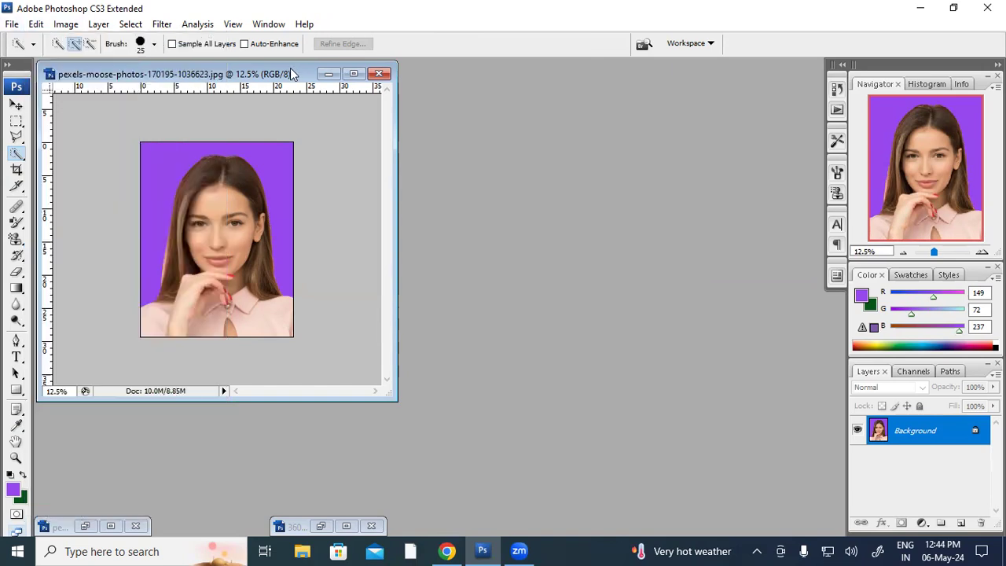
pyautogui.click(253, 126)
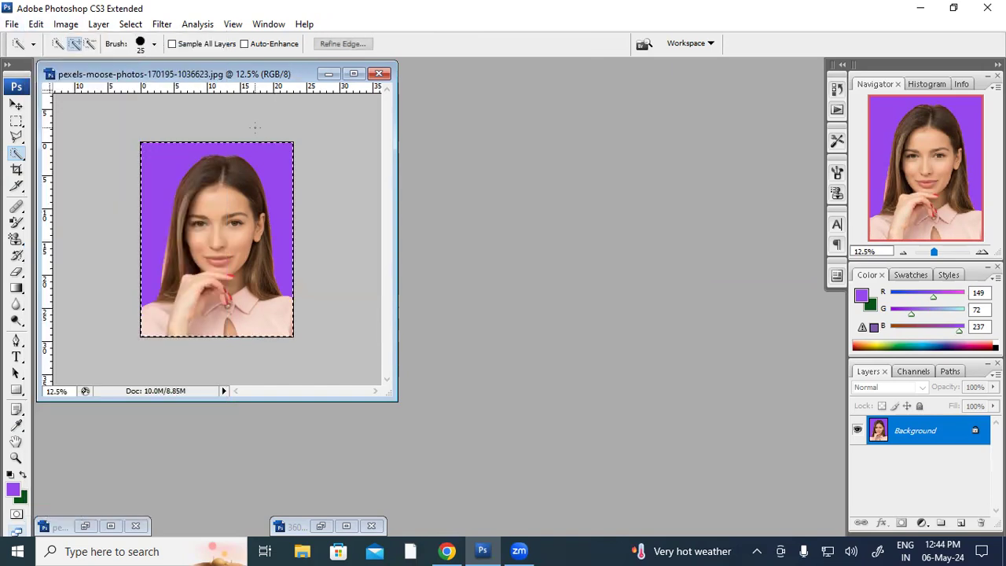
pyautogui.click(36, 23)
pyautogui.click(53, 248)
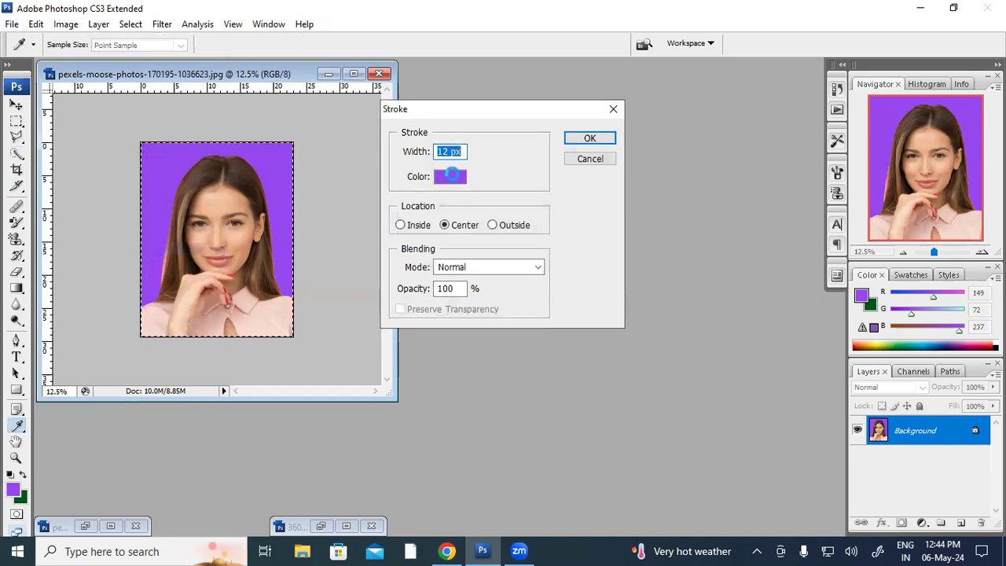
pyautogui.click(451, 176)
pyautogui.moveTo(400, 266); pyautogui.dragTo(322, 332)
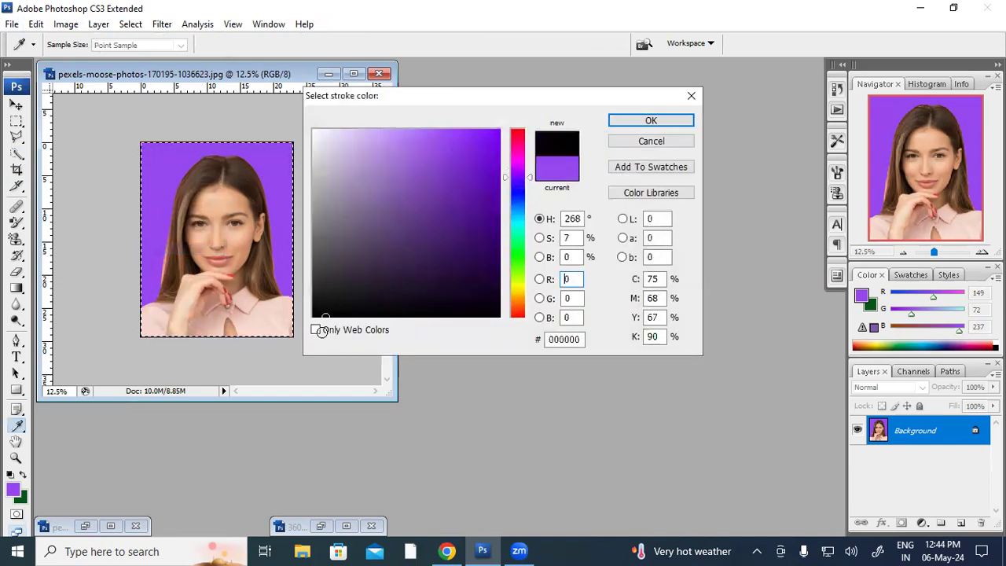
pyautogui.click(644, 123)
pyautogui.click(448, 151)
pyautogui.write('10')
pyautogui.click(588, 139)
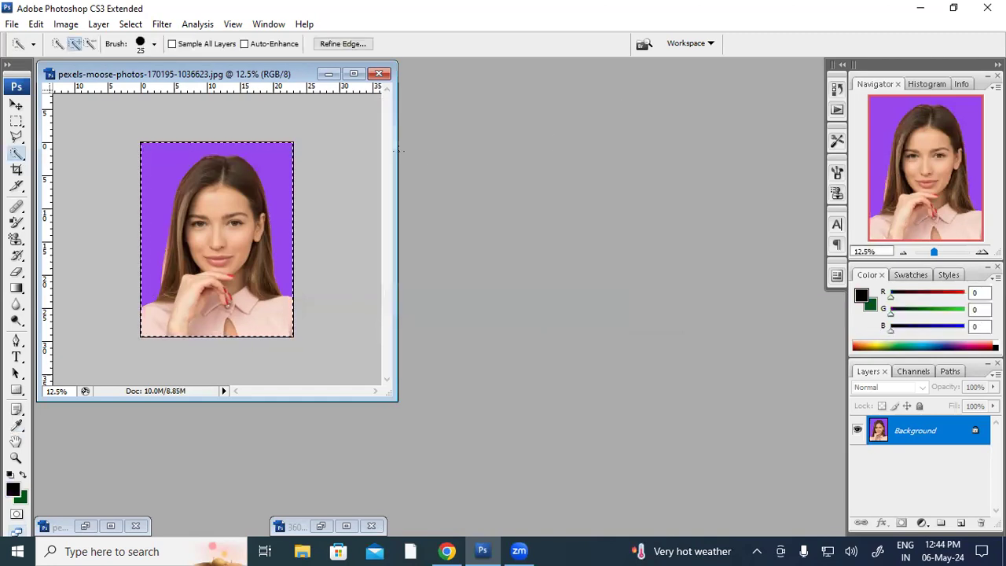
# Stroke the portrait's selected edge again in black with a width of 12 px
pyautogui.click(36, 24)
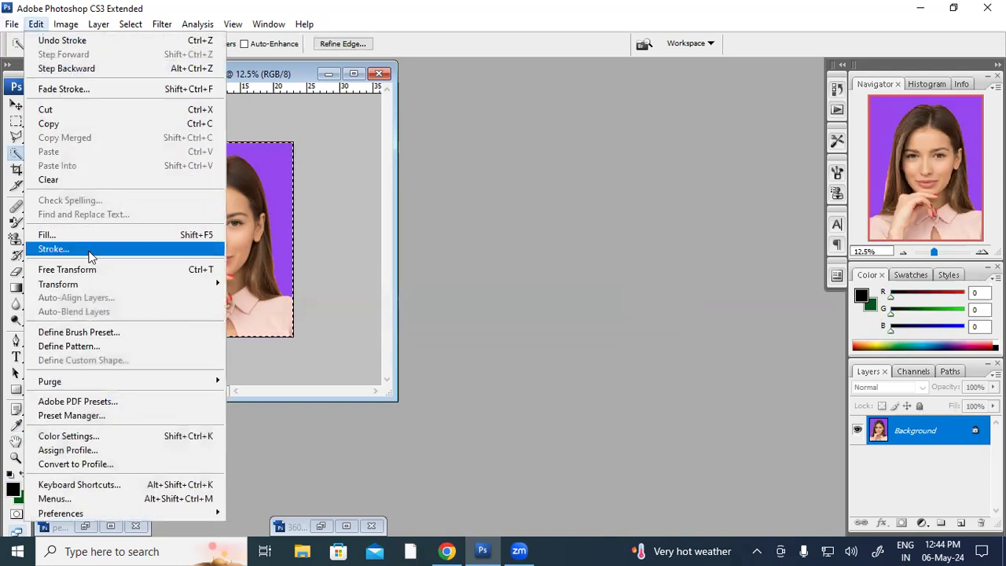
pyautogui.click(70, 249)
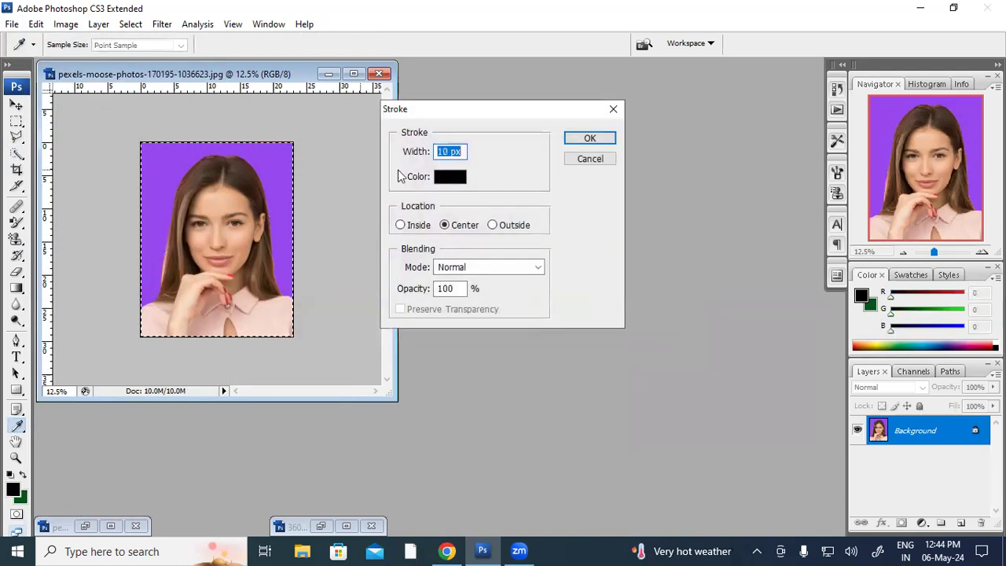
pyautogui.write('12')
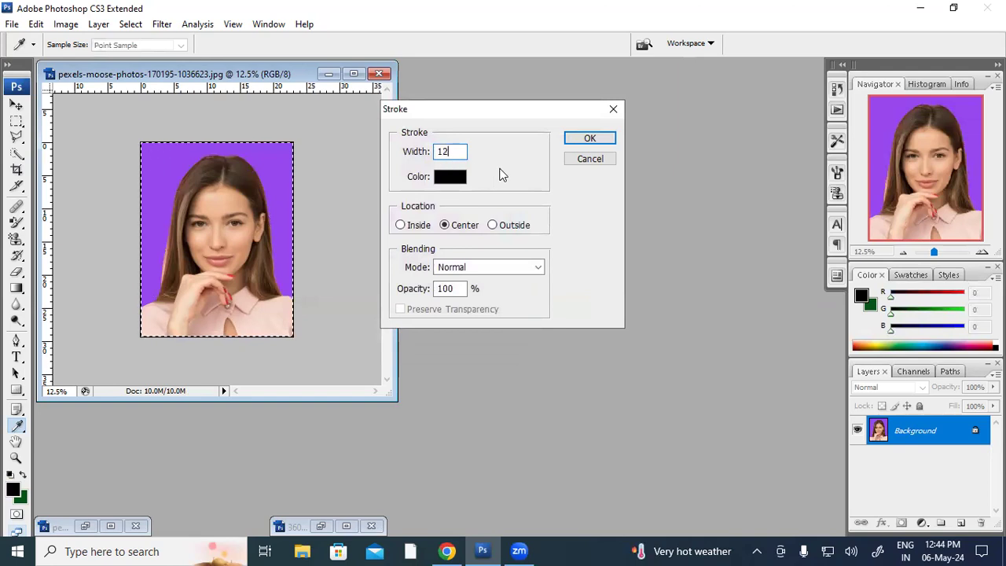
pyautogui.click(590, 139)
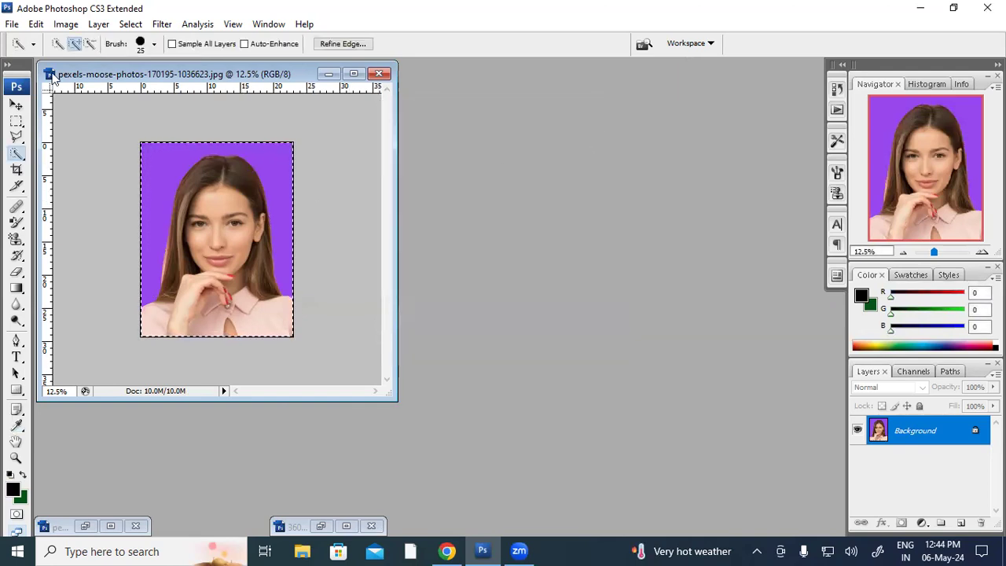
# Enlarge the canvas to 108 percent in both width and height to add a border around the portrait
pyautogui.click(36, 24)
pyautogui.moveTo(66, 23)
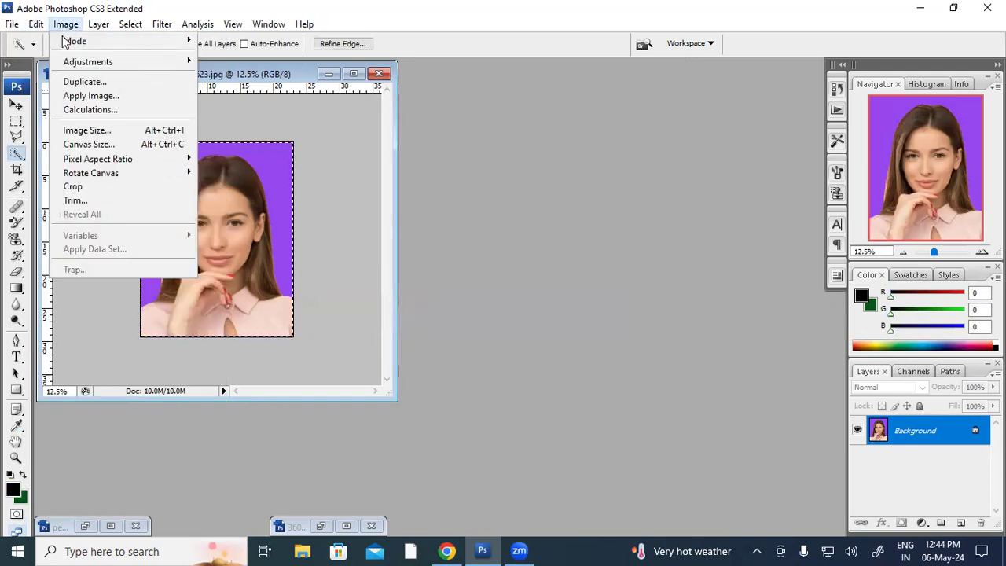
pyautogui.click(79, 144)
pyautogui.click(650, 157)
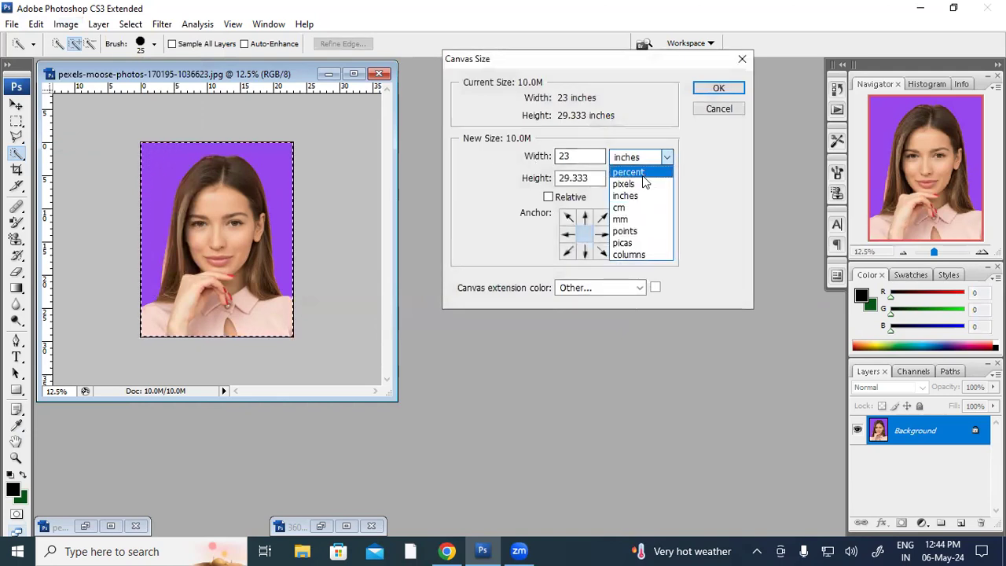
pyautogui.click(642, 173)
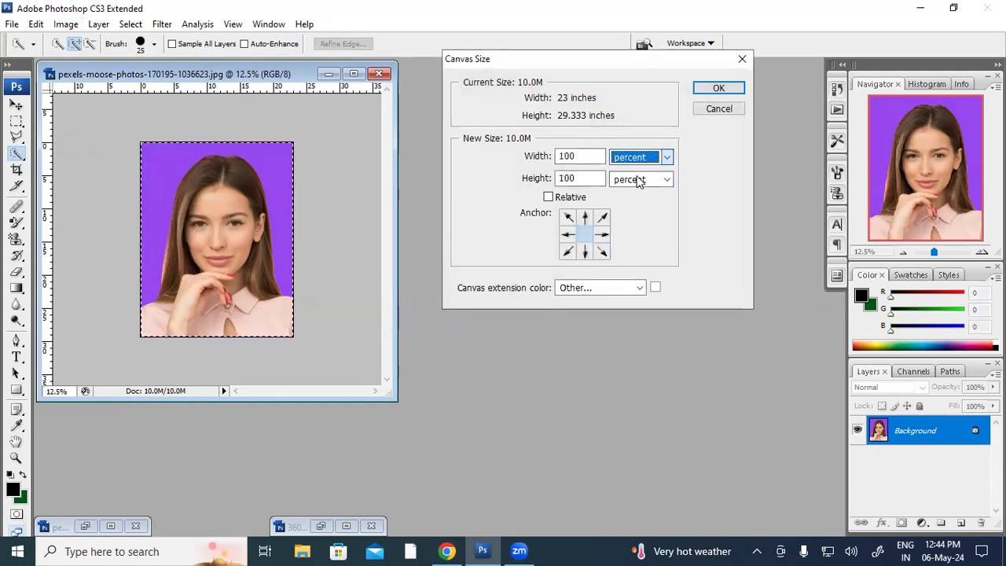
pyautogui.doubleClick(570, 155)
pyautogui.write('108')
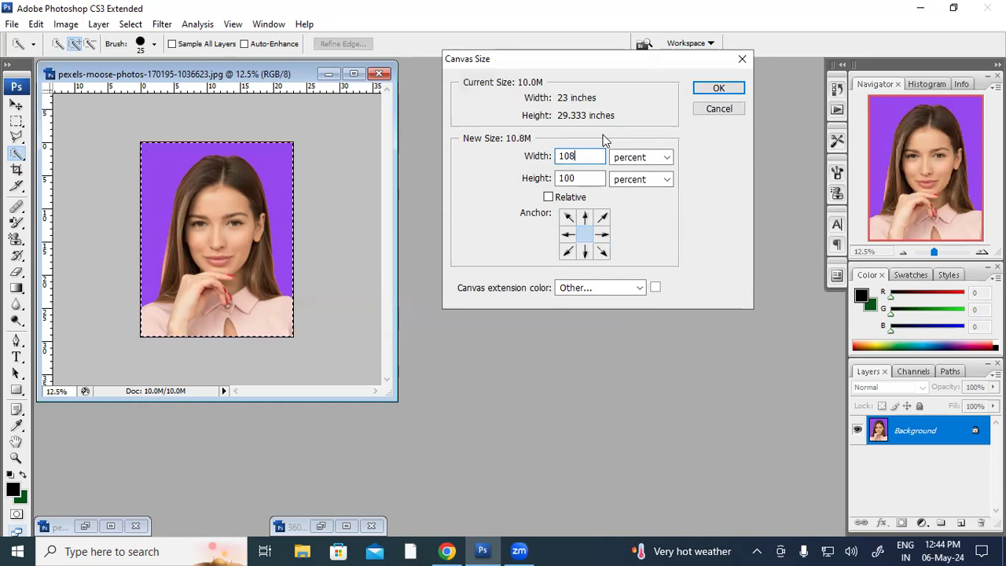
pyautogui.click(574, 177)
pyautogui.write('8')
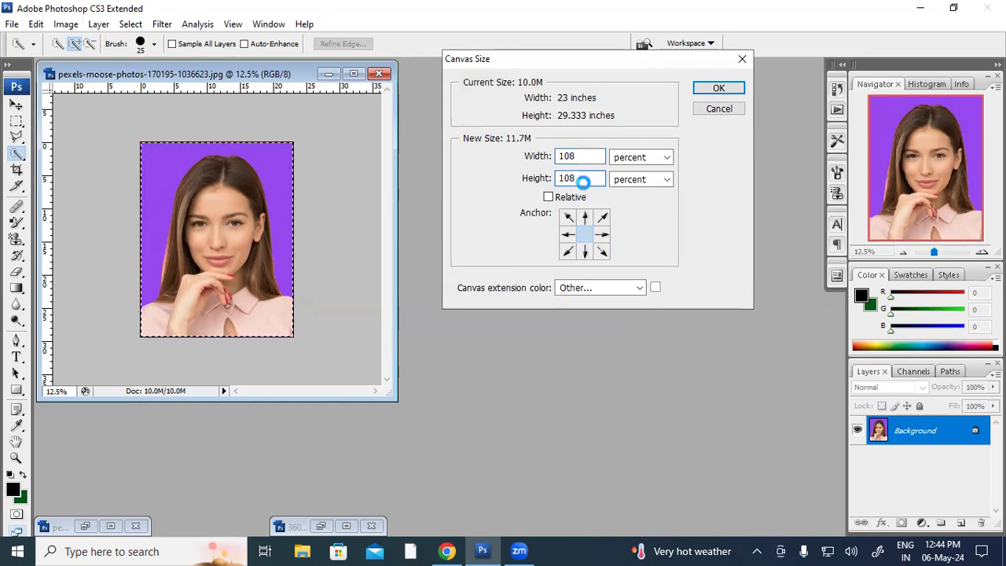
pyautogui.press('Return')
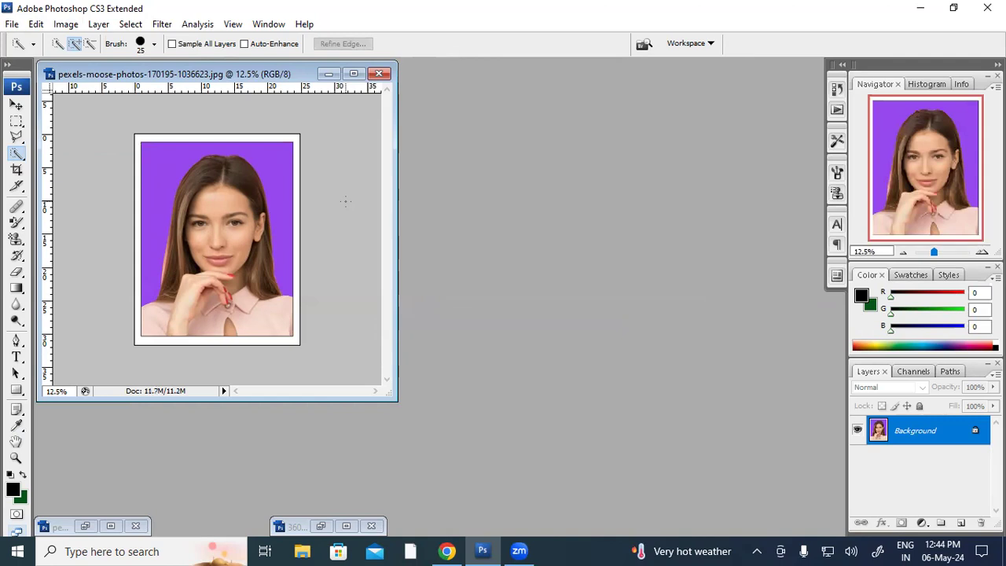
# Select the entire bordered portrait and define it as a pattern under the suggested name pexels-moose-photos-170195-1036623.jpg
pyautogui.hotkey('ctrl', 'a')
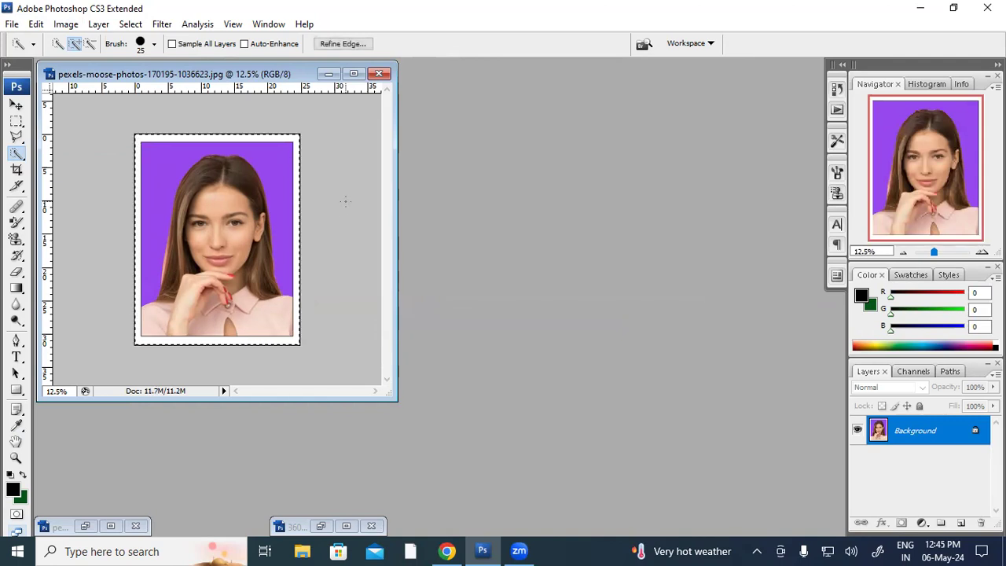
pyautogui.click(33, 25)
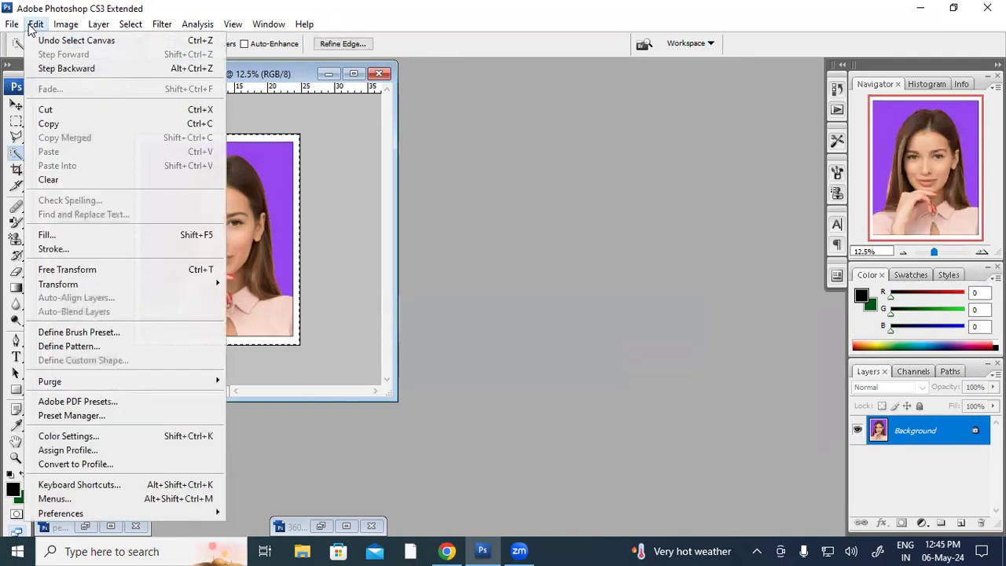
pyautogui.click(66, 347)
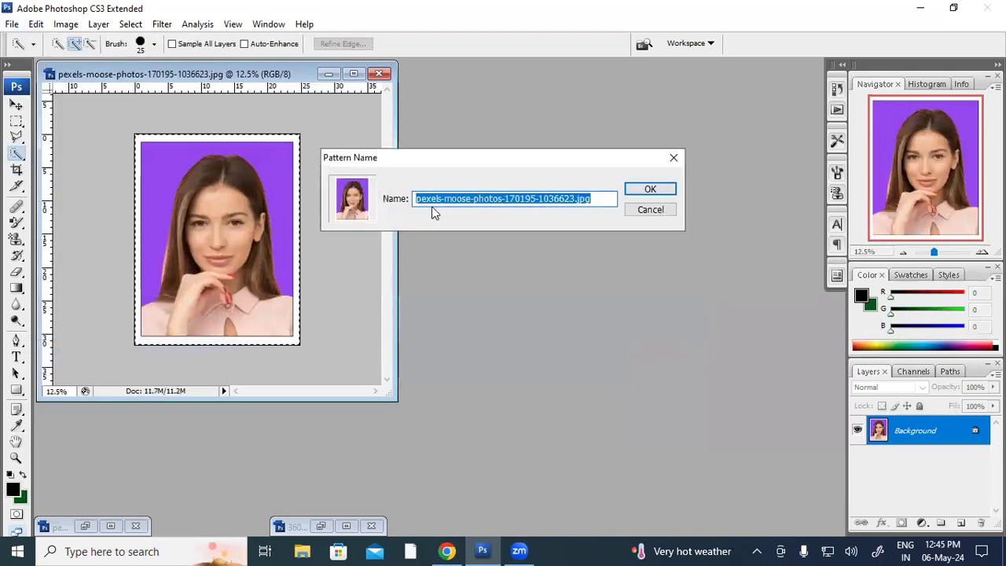
pyautogui.click(645, 189)
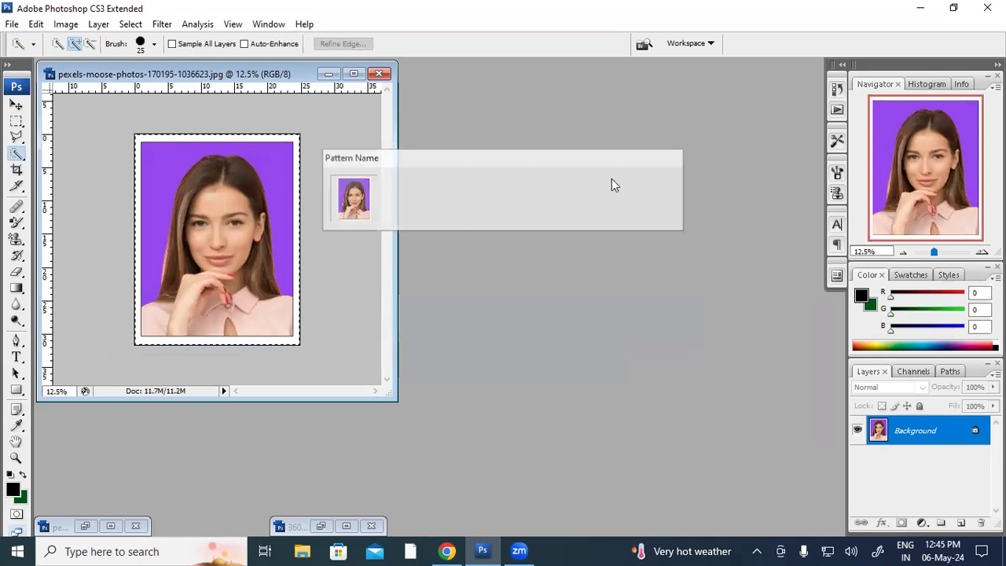
pyautogui.moveTo(212, 71); pyautogui.dragTo(210, 274)
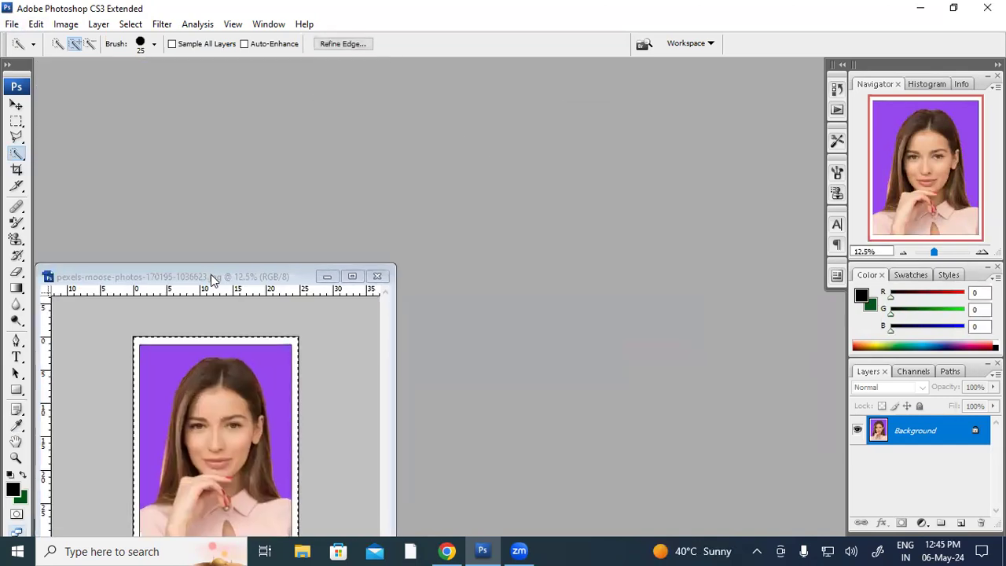
# Create a new blank document 10 by 8 inches at 72 pixels/inch, in RGB Color with a white background
pyautogui.click(14, 24)
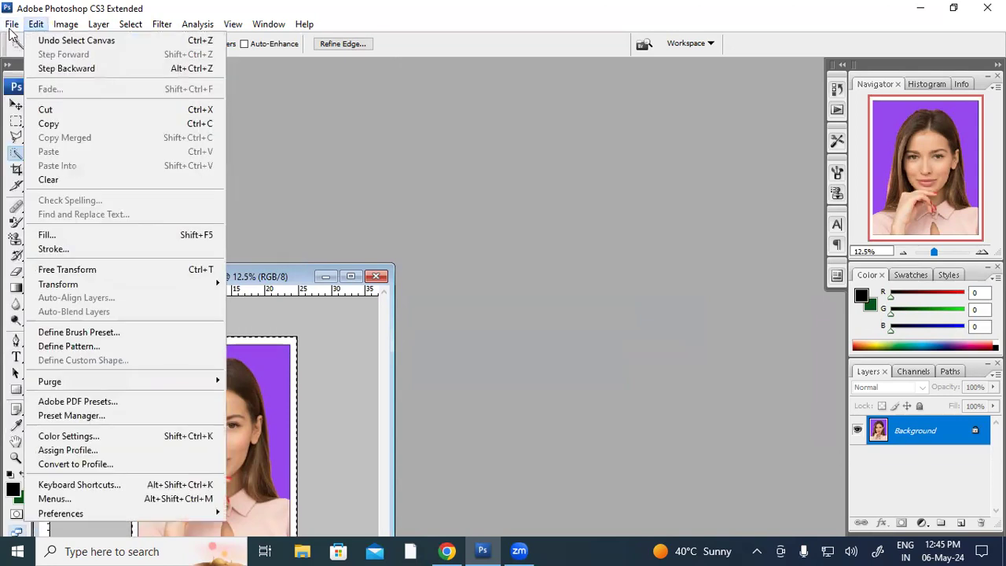
pyautogui.click(21, 42)
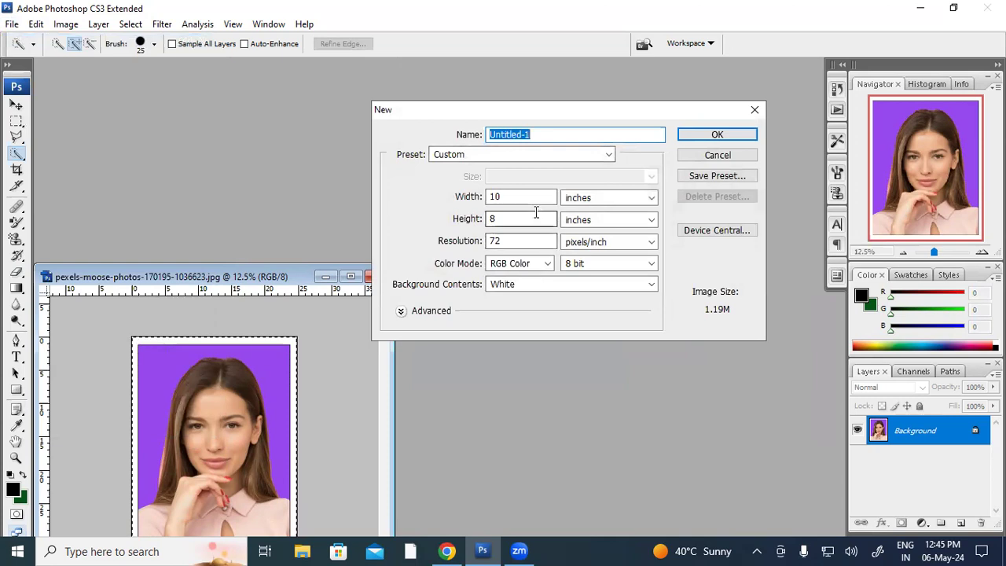
pyautogui.click(692, 133)
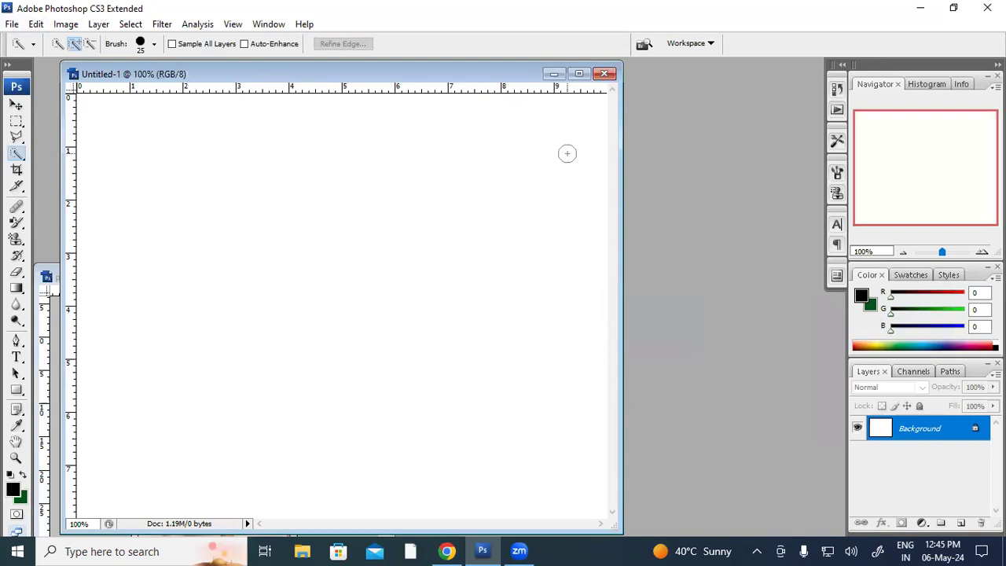
pyautogui.hotkey('ctrl', '-')
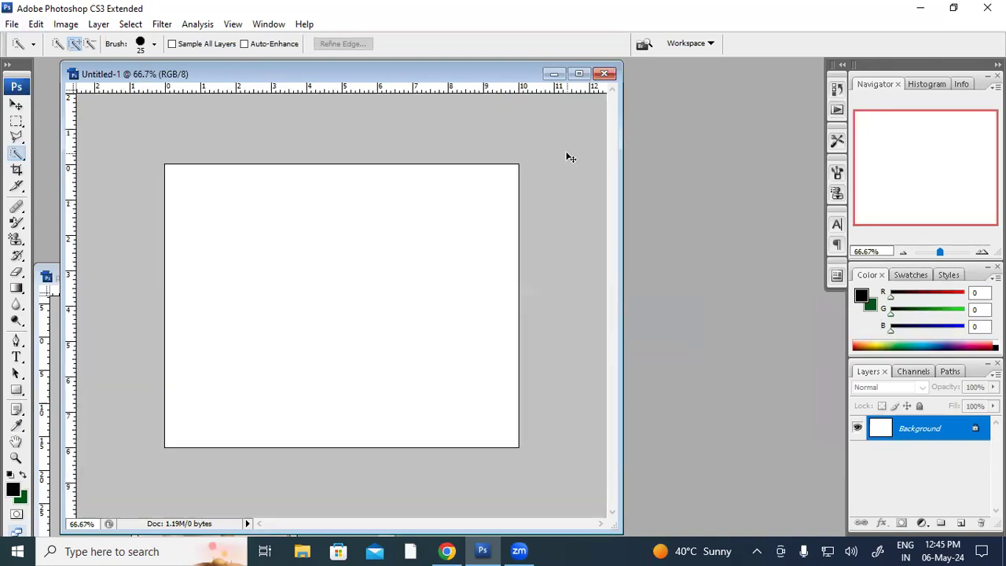
pyautogui.hotkey('ctrl', '+')
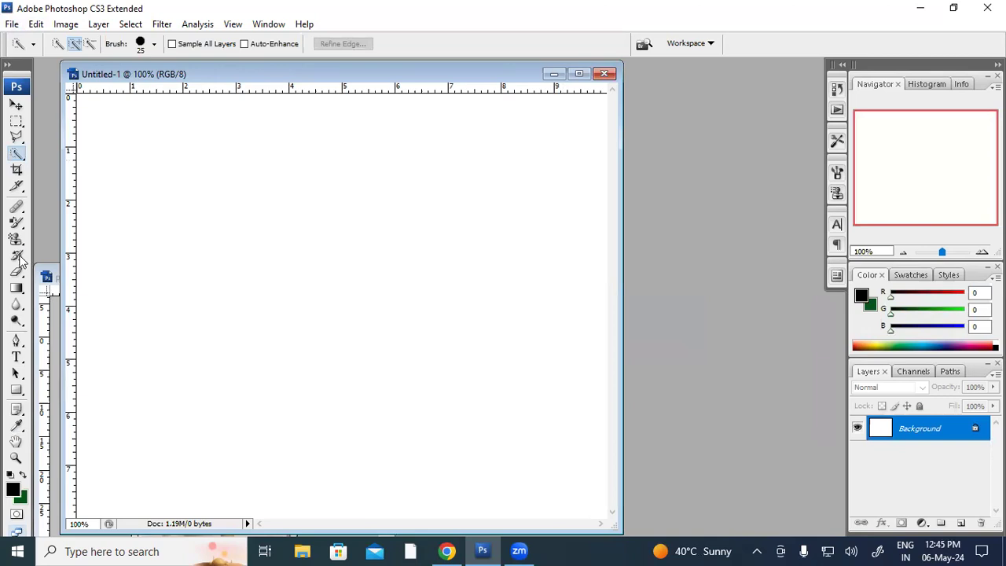
# Activate the Pattern Stamp tool with the woman's purple-background portrait as its pattern
pyautogui.moveTo(16, 240); pyautogui.dragTo(61, 256)
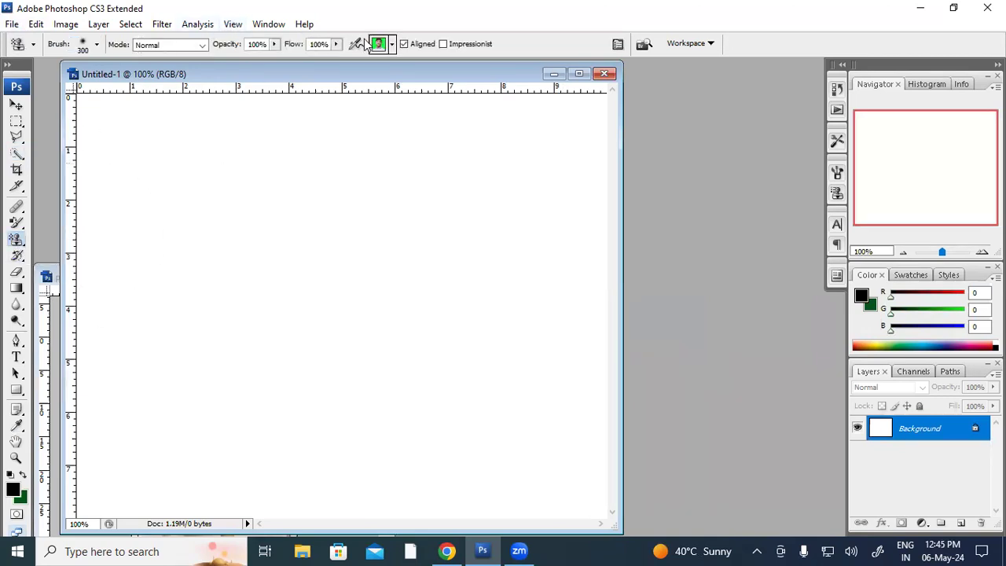
pyautogui.click(392, 45)
pyautogui.click(381, 124)
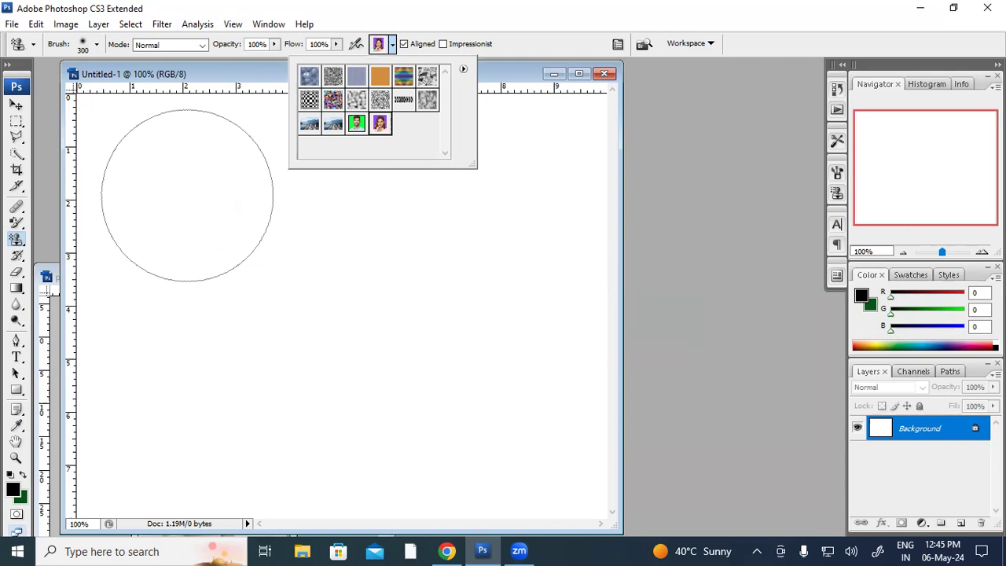
# Try stamping the portrait pattern across the blank page at 100% flow, and undo the stroke
pyautogui.moveTo(187, 195)
pyautogui.mouseDown()
pyautogui.moveTo(228, 212)
pyautogui.moveTo(164, 236)
pyautogui.moveTo(382, 246)
pyautogui.moveTo(562, 278)
pyautogui.moveTo(330, 471)
pyautogui.moveTo(267, 307)
pyautogui.moveTo(260, 487)
pyautogui.moveTo(274, 479)
pyautogui.moveTo(146, 370)
pyautogui.mouseUp()
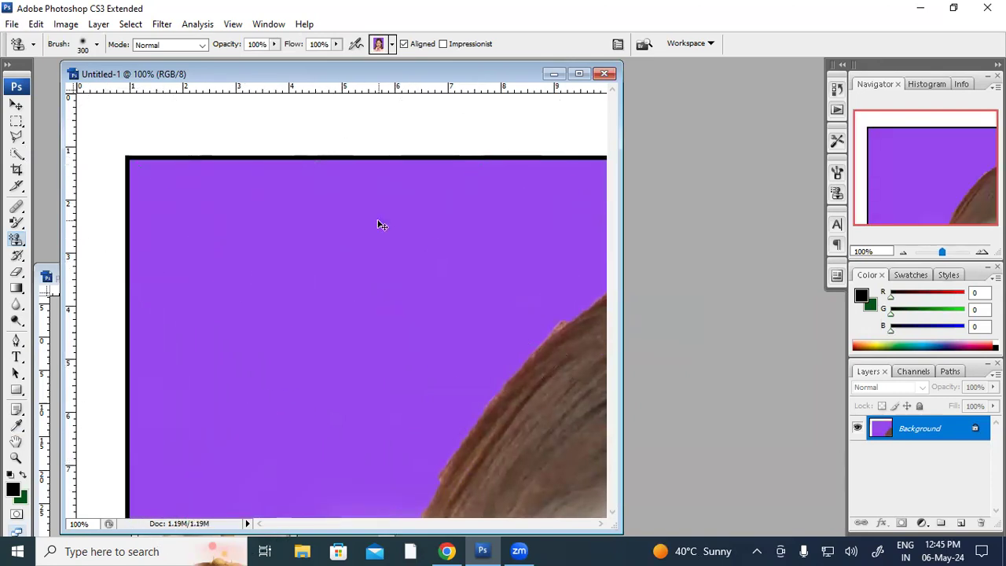
pyautogui.hotkey('ctrl', 'z')
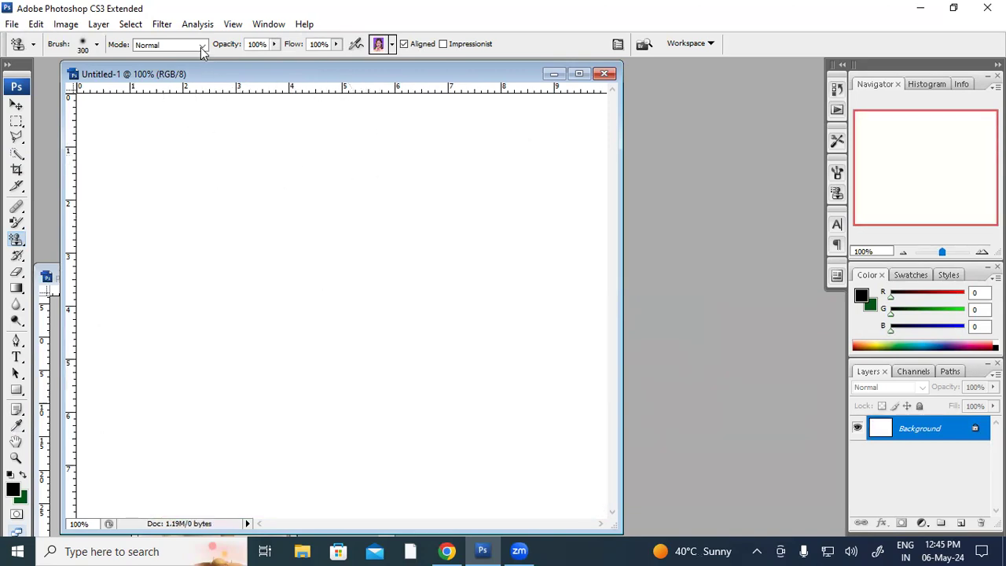
pyautogui.click(203, 47)
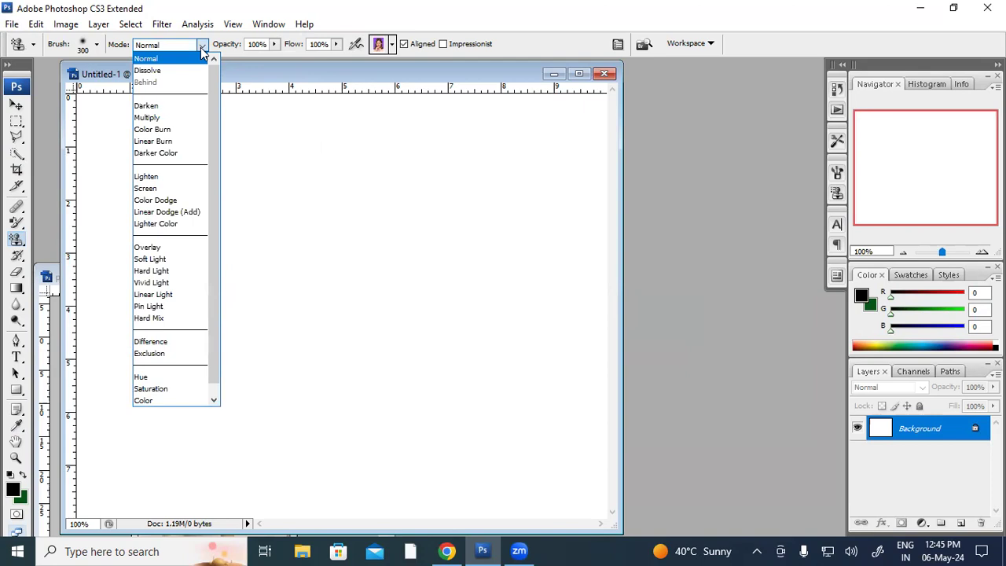
pyautogui.click(264, 69)
# Lower the Pattern Stamp's flow to 24%, test it with a stroke on the page, and undo that stroke
pyautogui.click(336, 45)
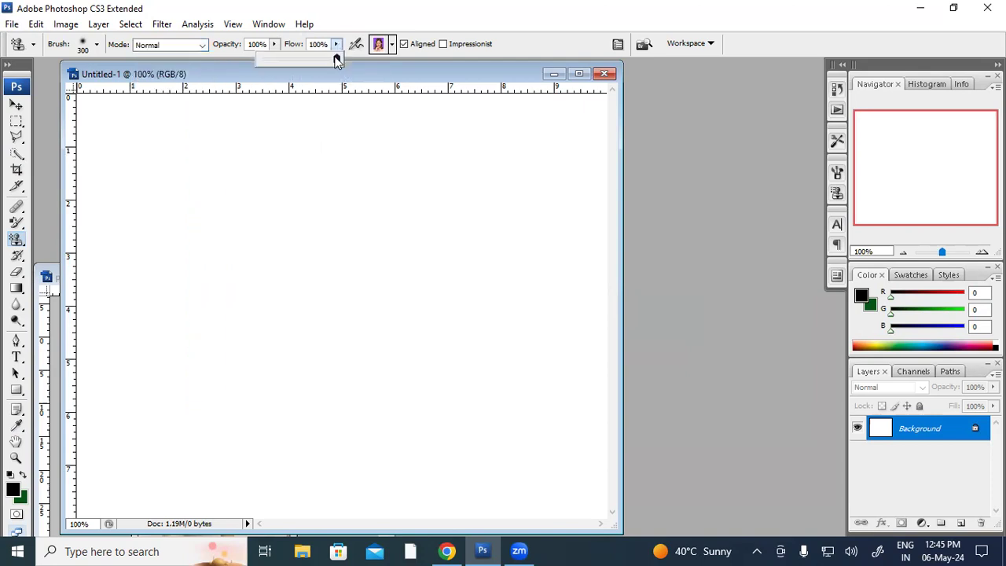
pyautogui.click(279, 60)
pyautogui.moveTo(184, 146)
pyautogui.mouseDown()
pyautogui.moveTo(164, 217)
pyautogui.moveTo(373, 259)
pyautogui.moveTo(322, 197)
pyautogui.moveTo(251, 281)
pyautogui.moveTo(316, 363)
pyautogui.moveTo(364, 201)
pyautogui.mouseUp()
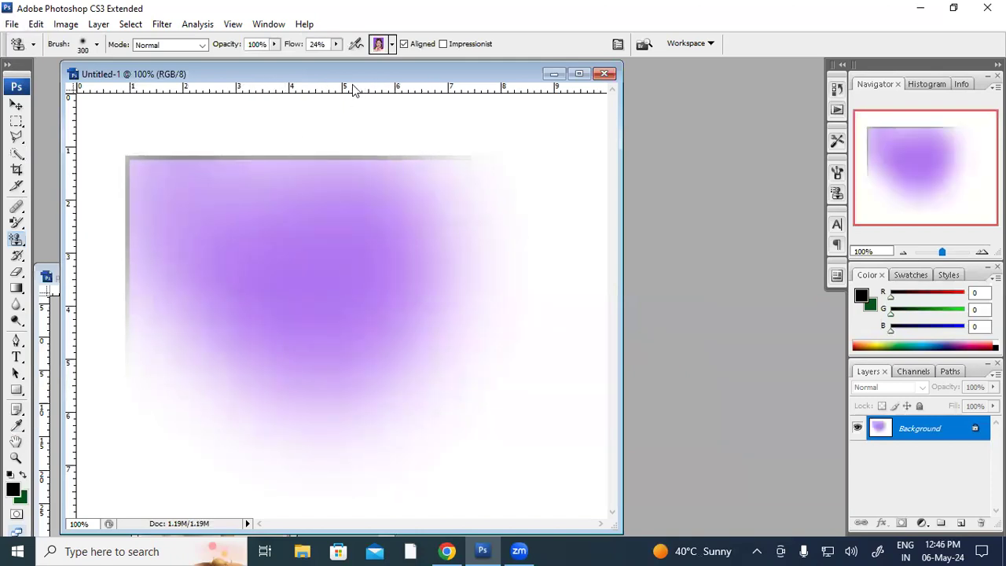
pyautogui.hotkey('ctrl', 'z')
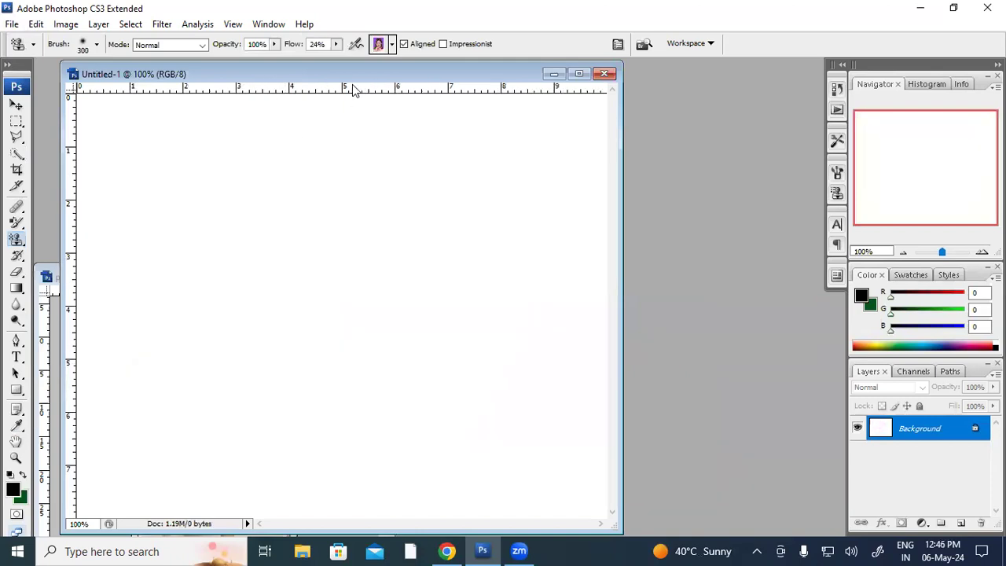
# Reduce the stamp brush's diameter to 41 px and paint loose test strokes of the portrait pattern over the upper page
pyautogui.click(96, 44)
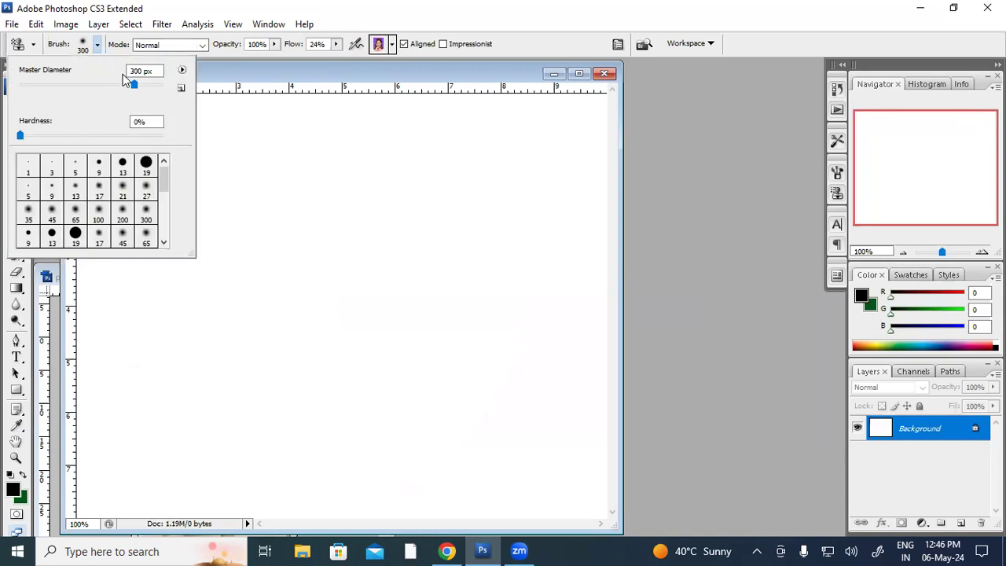
pyautogui.moveTo(133, 88); pyautogui.dragTo(50, 88)
pyautogui.click(285, 223)
pyautogui.moveTo(254, 153)
pyautogui.mouseDown()
pyautogui.moveTo(209, 307)
pyautogui.moveTo(255, 248)
pyautogui.moveTo(427, 138)
pyautogui.moveTo(476, 206)
pyautogui.moveTo(239, 223)
pyautogui.moveTo(533, 113)
pyautogui.moveTo(494, 196)
pyautogui.moveTo(210, 253)
pyautogui.moveTo(429, 167)
pyautogui.moveTo(148, 157)
pyautogui.moveTo(505, 115)
pyautogui.moveTo(260, 166)
pyautogui.moveTo(280, 129)
pyautogui.moveTo(73, 148)
pyautogui.moveTo(168, 167)
pyautogui.moveTo(143, 182)
pyautogui.moveTo(120, 322)
pyautogui.moveTo(145, 391)
pyautogui.moveTo(212, 452)
pyautogui.moveTo(273, 296)
pyautogui.moveTo(288, 316)
pyautogui.mouseUp()
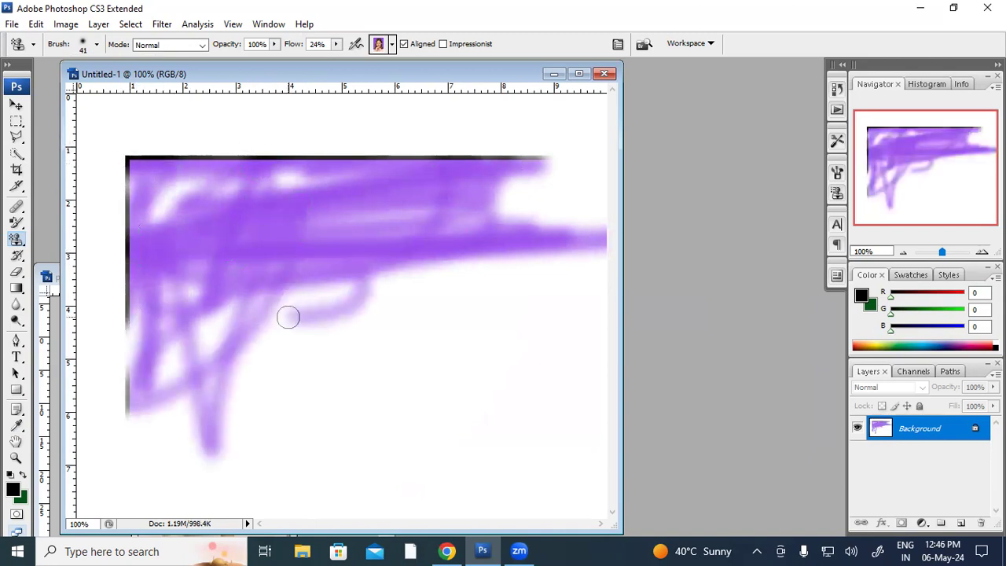
# Enlarge the stamp brush to 250 px and paint more of the portrait pattern across the page
pyautogui.press(']')
pyautogui.press(']')
pyautogui.press(']')
pyautogui.press(']')
pyautogui.press(']')
pyautogui.press(']')
pyautogui.press(']')
pyautogui.press(']')
pyautogui.press(']')
pyautogui.press(']')
pyautogui.press(']')
pyautogui.moveTo(268, 281)
pyautogui.mouseDown()
pyautogui.moveTo(350, 326)
pyautogui.moveTo(331, 251)
pyautogui.moveTo(675, 302)
pyautogui.moveTo(410, 357)
pyautogui.moveTo(372, 428)
pyautogui.moveTo(483, 359)
pyautogui.mouseUp()
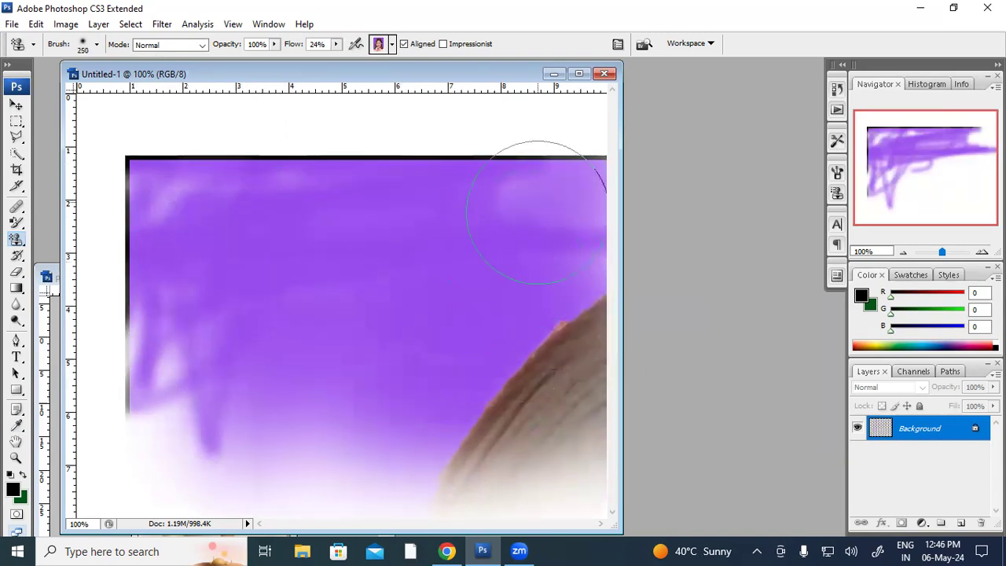
# Undo all the test pattern strokes on the page
pyautogui.hotkey('ctrl', 'alt', 'z')
pyautogui.hotkey('ctrl', 'alt', 'z')
pyautogui.hotkey('ctrl', 'alt', 'z')
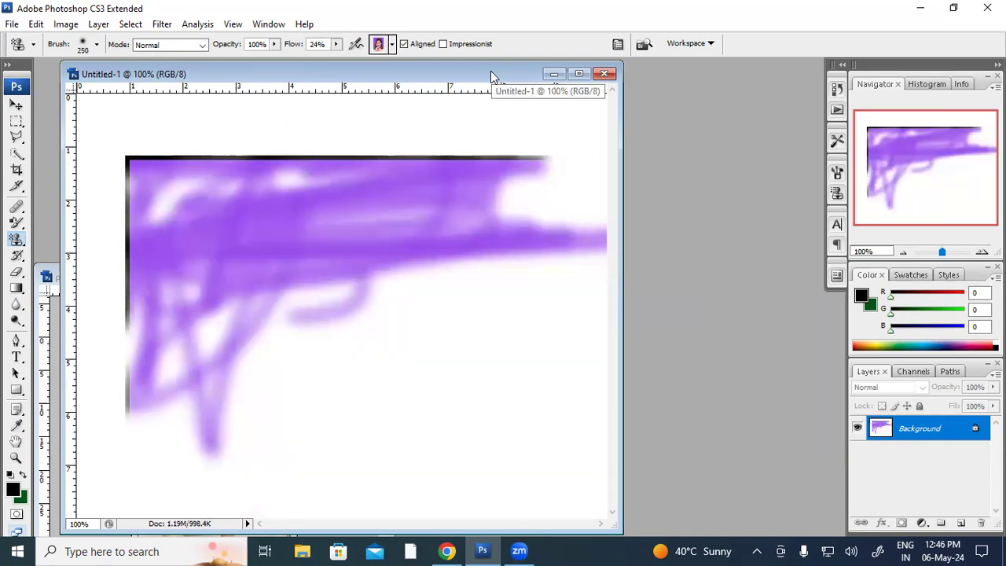
pyautogui.hotkey('ctrl', 'alt', 'z')
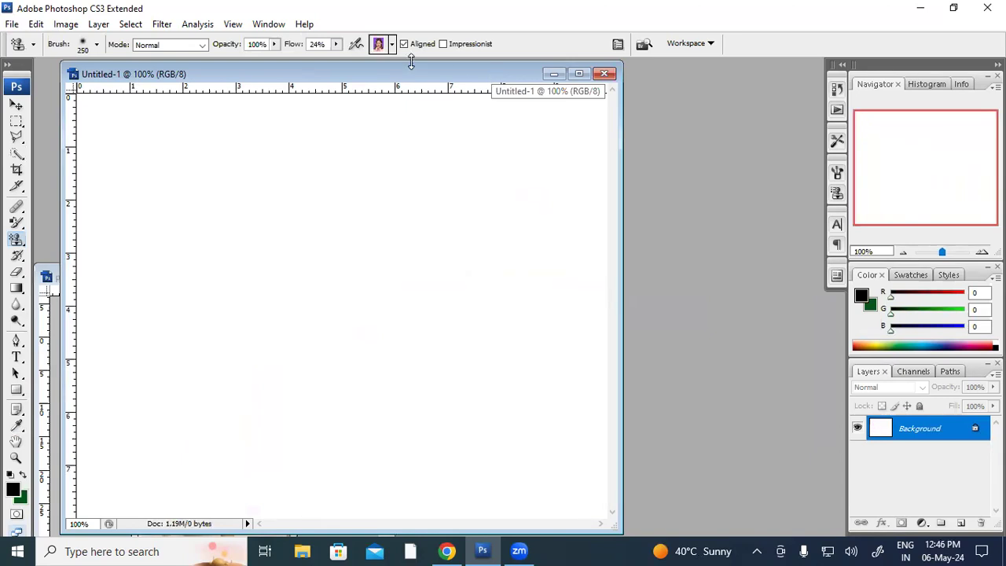
# Move the blank page's window aside, bring the portrait's window forward, and open the portrait's Image Size settings
pyautogui.moveTo(403, 76); pyautogui.dragTo(583, 78)
pyautogui.moveTo(175, 281); pyautogui.dragTo(358, 93)
pyautogui.rightClick(358, 93)
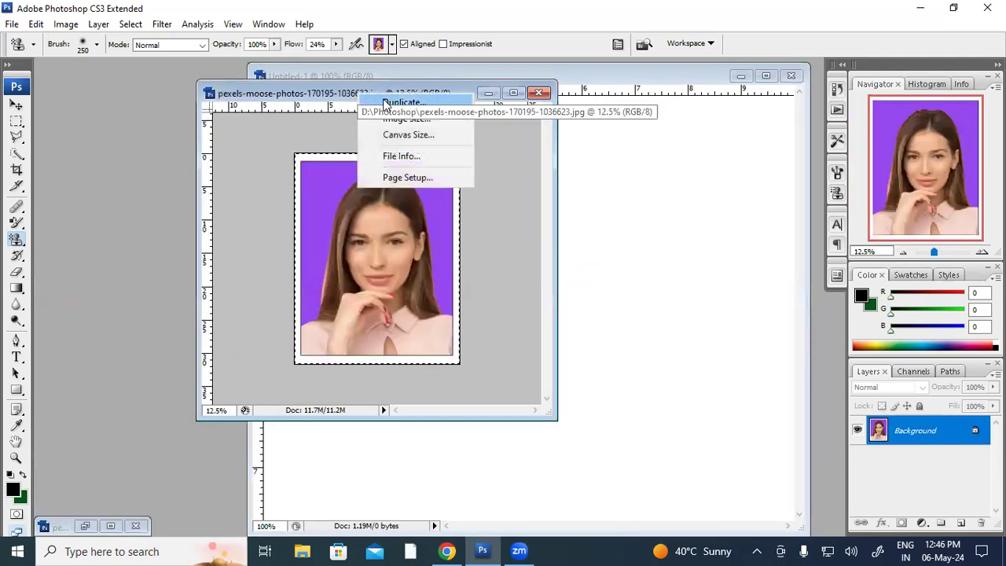
pyautogui.click(445, 122)
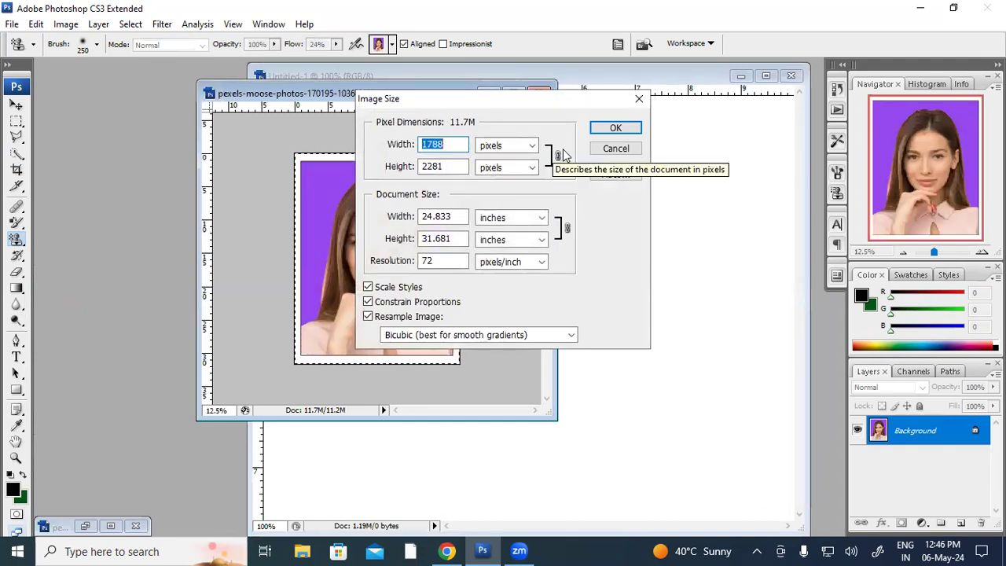
pyautogui.click(531, 146)
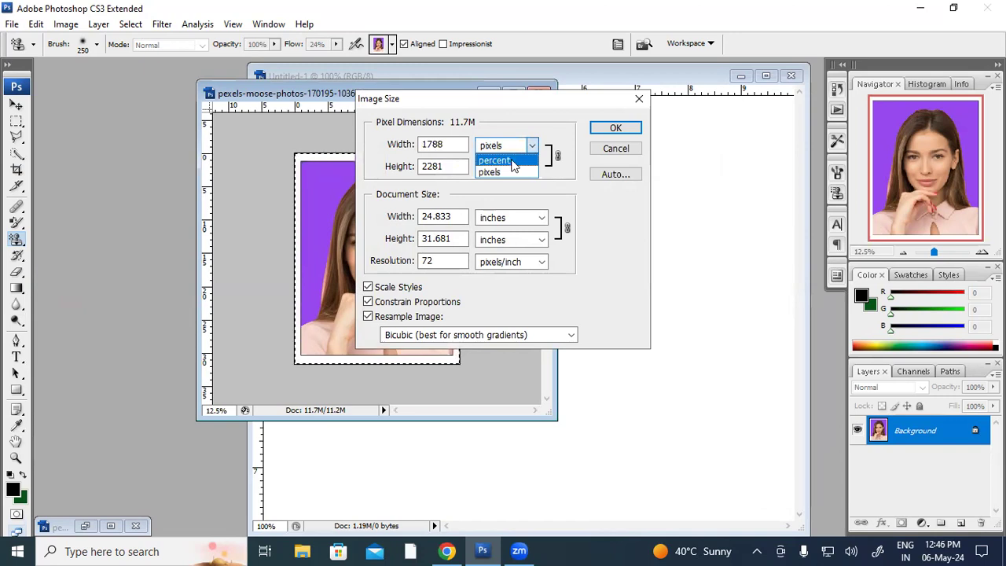
pyautogui.click(468, 210)
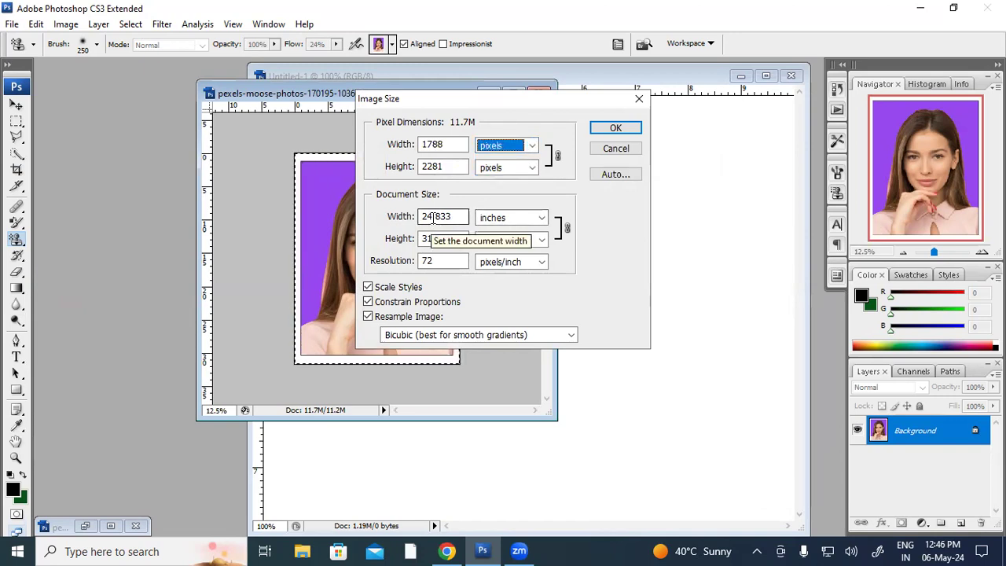
# Enter a document width of 2 inches and a height of 2.5 inches for the portrait, with proportions constrained
pyautogui.click(425, 217)
pyautogui.moveTo(463, 218); pyautogui.dragTo(427, 212)
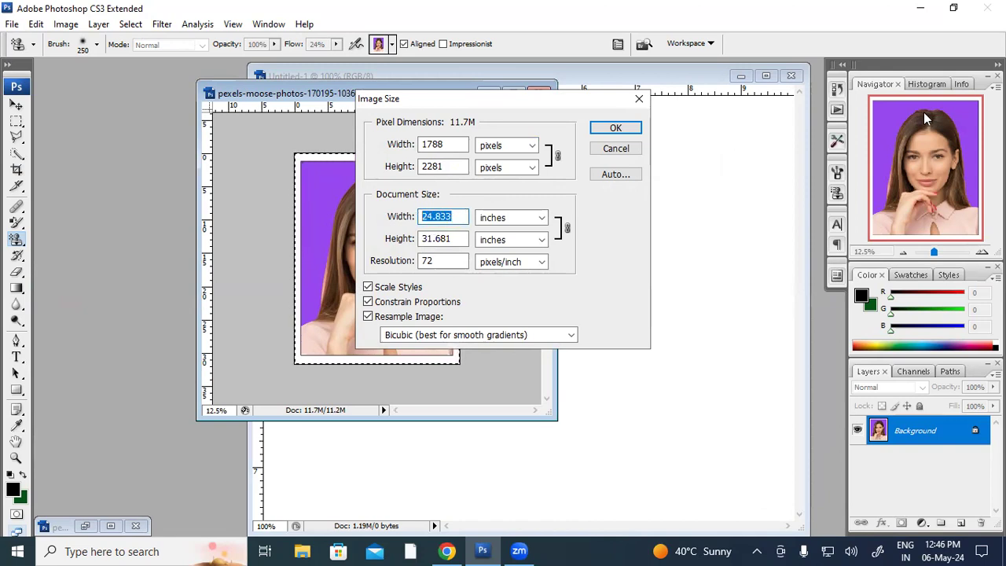
pyautogui.write('2')
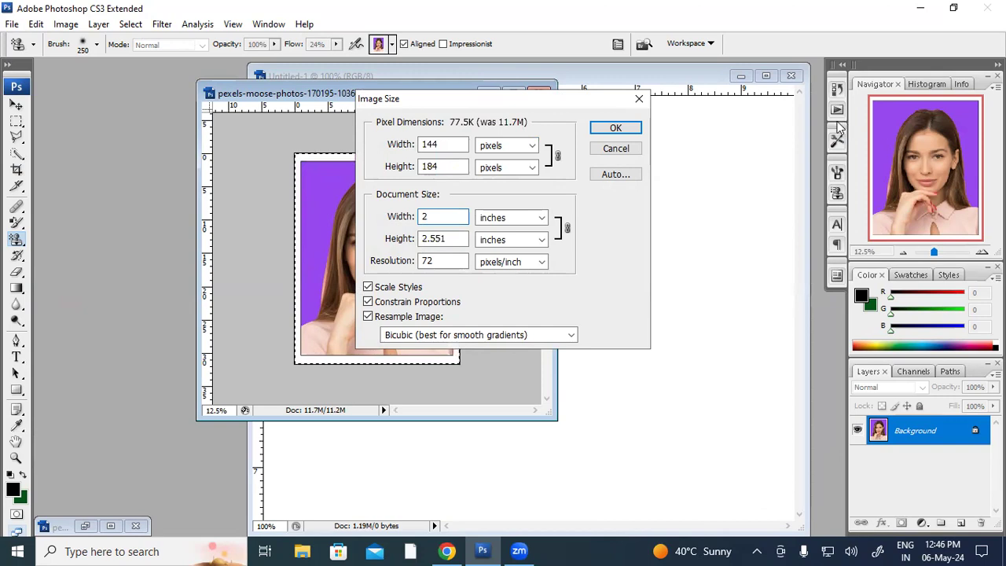
pyautogui.doubleClick(443, 239)
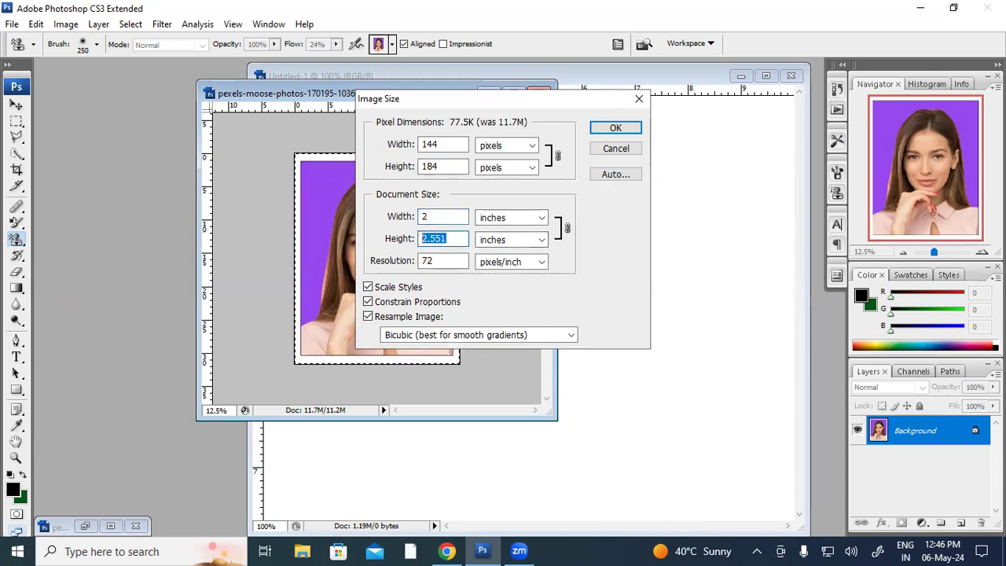
pyautogui.write('2.5')
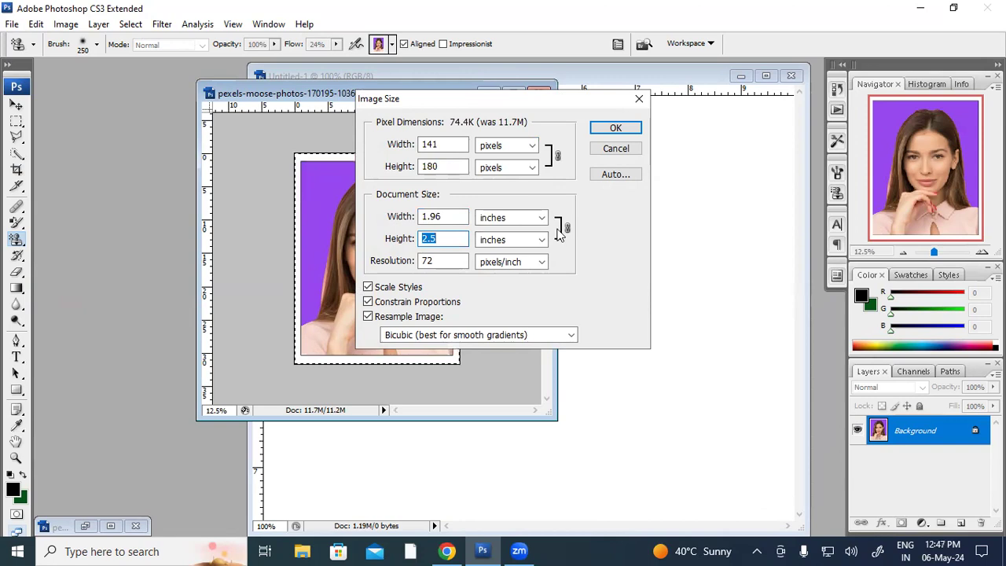
# Set the portrait's document width to 2 inches with proportions constrained, and apply the resize
pyautogui.click(448, 218)
pyautogui.doubleClick(448, 217)
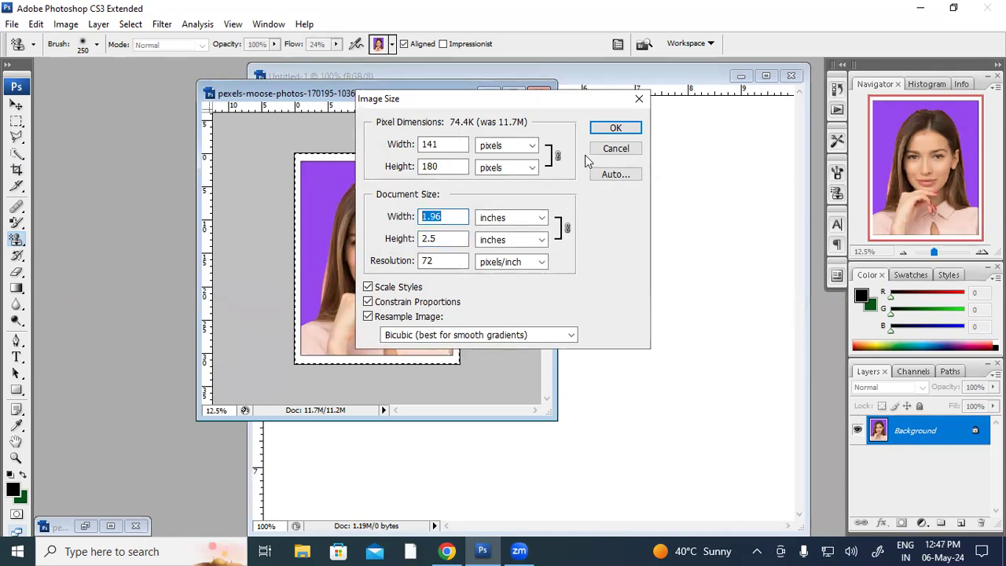
pyautogui.write('2')
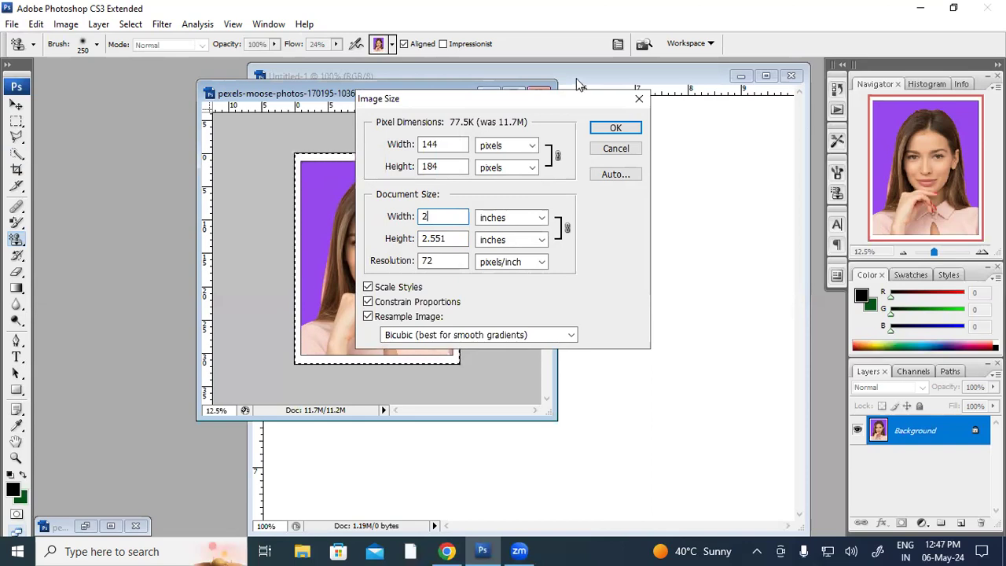
pyautogui.click(618, 130)
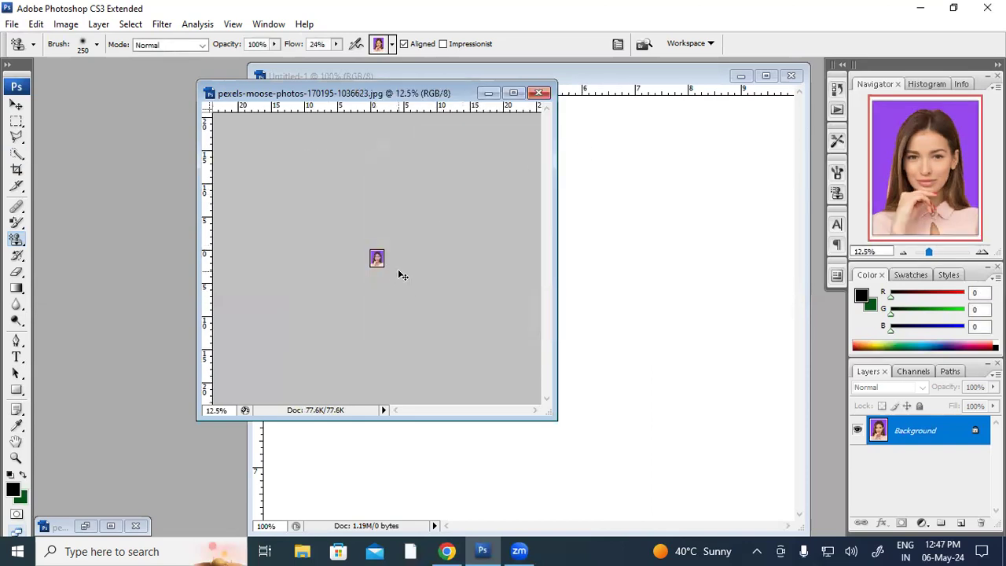
# Select the whole resized portrait and define it as a pattern named w
pyautogui.hotkey('ctrl', '+')
pyautogui.hotkey('ctrl', '+')
pyautogui.hotkey('ctrl', '+')
pyautogui.hotkey('ctrl', '+')
pyautogui.hotkey('ctrl', '+')
pyautogui.hotkey('ctrl', '+')
pyautogui.hotkey('ctrl', '+')
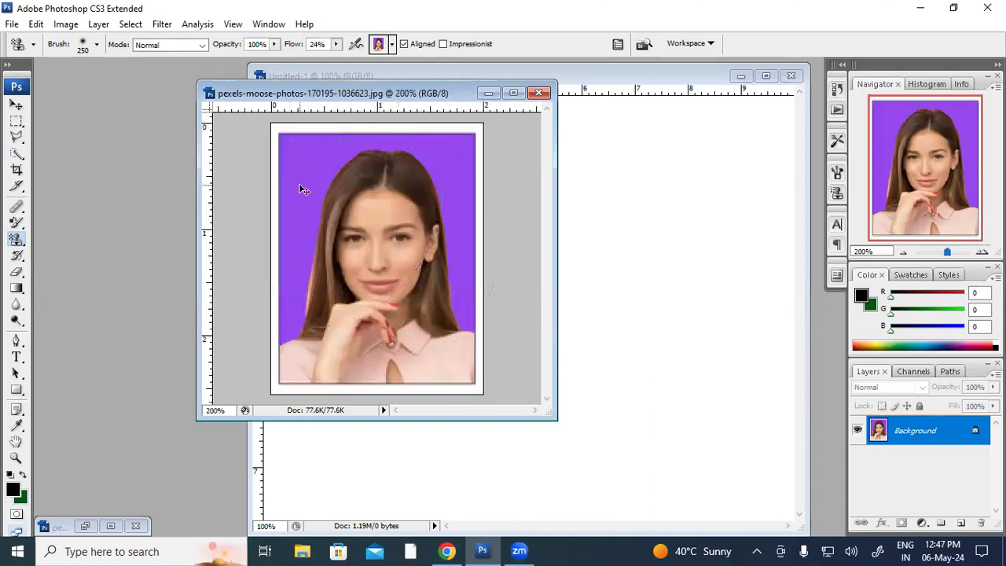
pyautogui.hotkey('ctrl', 'a')
pyautogui.click(15, 24)
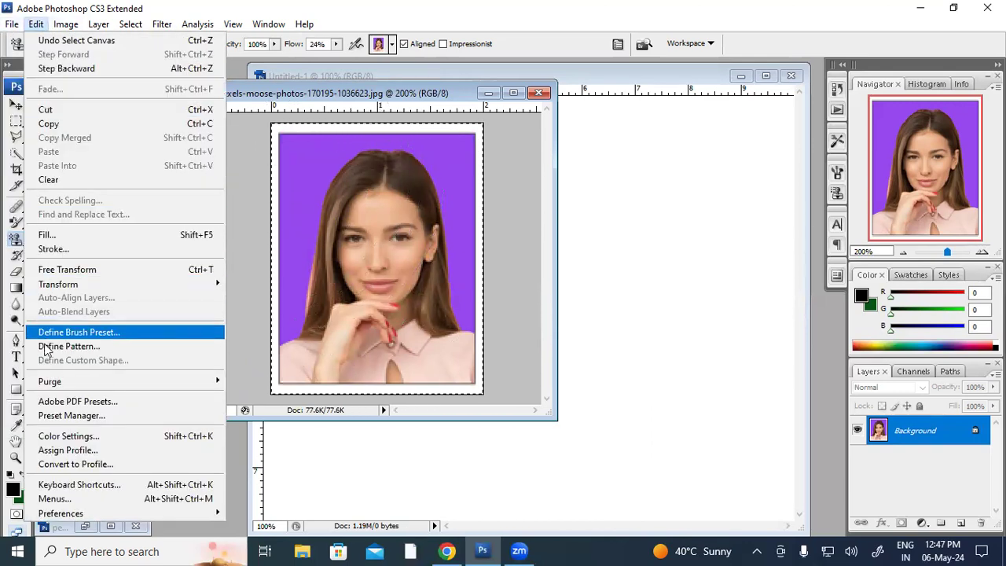
pyautogui.click(82, 346)
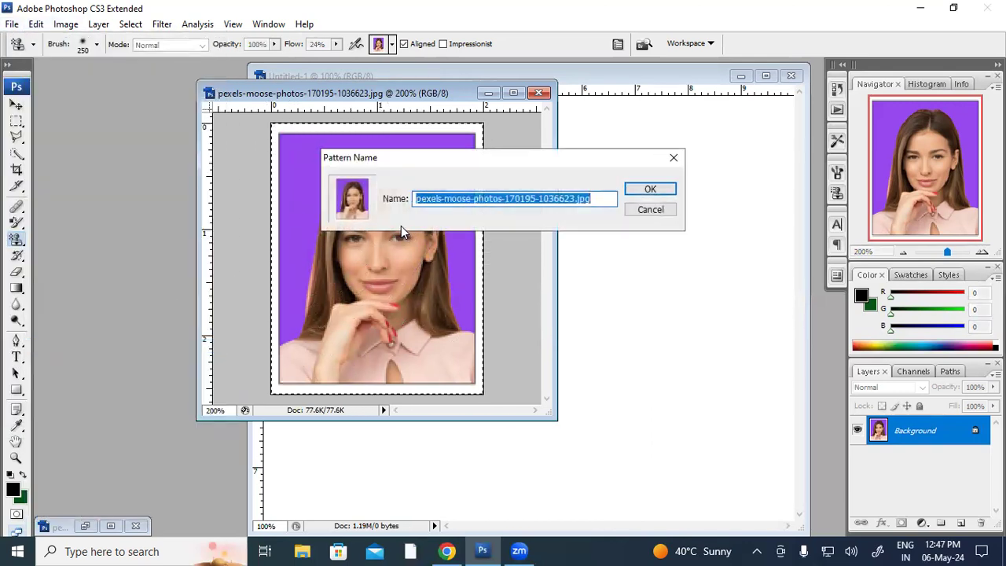
pyautogui.write('w')
pyautogui.click(642, 193)
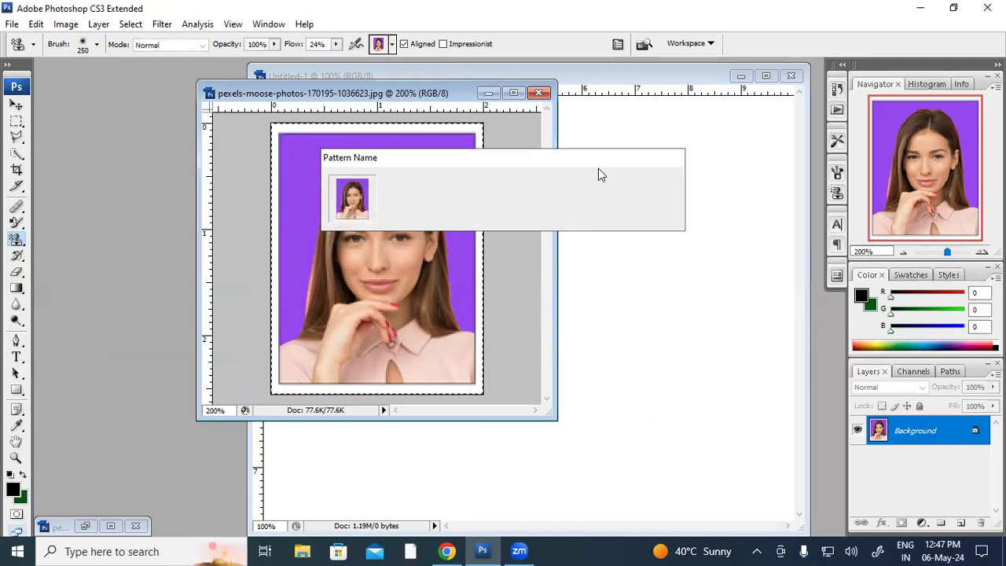
# Minimize the portrait document and stamp the newly defined small portrait pattern over the whole blank page at 24% flow
pyautogui.click(488, 93)
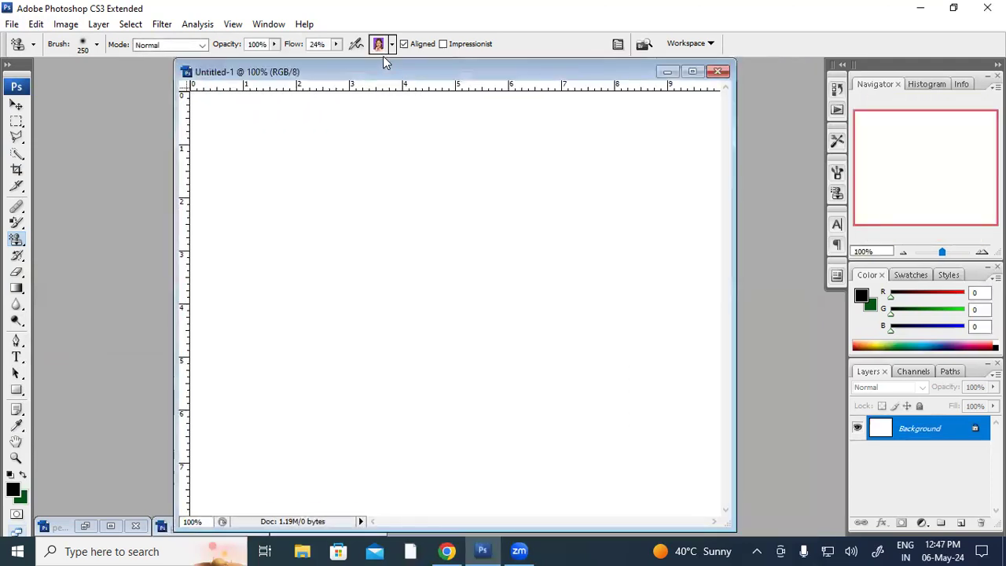
pyautogui.click(392, 44)
pyautogui.click(402, 119)
pyautogui.moveTo(336, 225)
pyautogui.mouseDown()
pyautogui.moveTo(276, 337)
pyautogui.moveTo(150, 212)
pyautogui.moveTo(471, 165)
pyautogui.moveTo(566, 251)
pyautogui.moveTo(661, 315)
pyautogui.moveTo(306, 503)
pyautogui.moveTo(597, 471)
pyautogui.moveTo(676, 417)
pyautogui.moveTo(668, 299)
pyautogui.moveTo(691, 173)
pyautogui.moveTo(236, 126)
pyautogui.mouseUp()
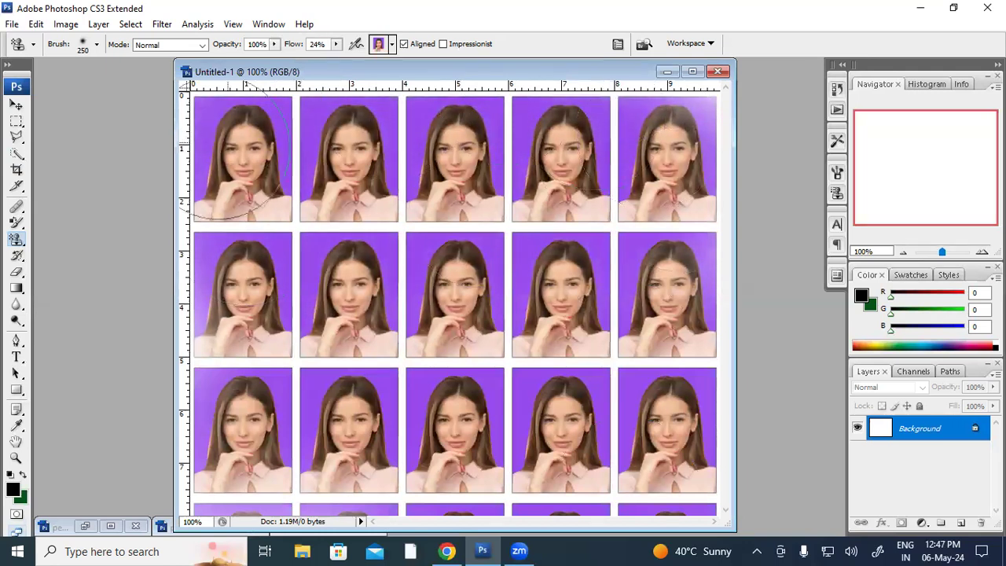
pyautogui.moveTo(242, 300)
pyautogui.mouseDown()
pyautogui.moveTo(235, 429)
pyautogui.moveTo(248, 460)
pyautogui.moveTo(542, 440)
pyautogui.moveTo(539, 458)
pyautogui.moveTo(821, 260)
pyautogui.moveTo(440, 464)
pyautogui.moveTo(629, 377)
pyautogui.moveTo(462, 208)
pyautogui.moveTo(644, 150)
pyautogui.mouseUp()
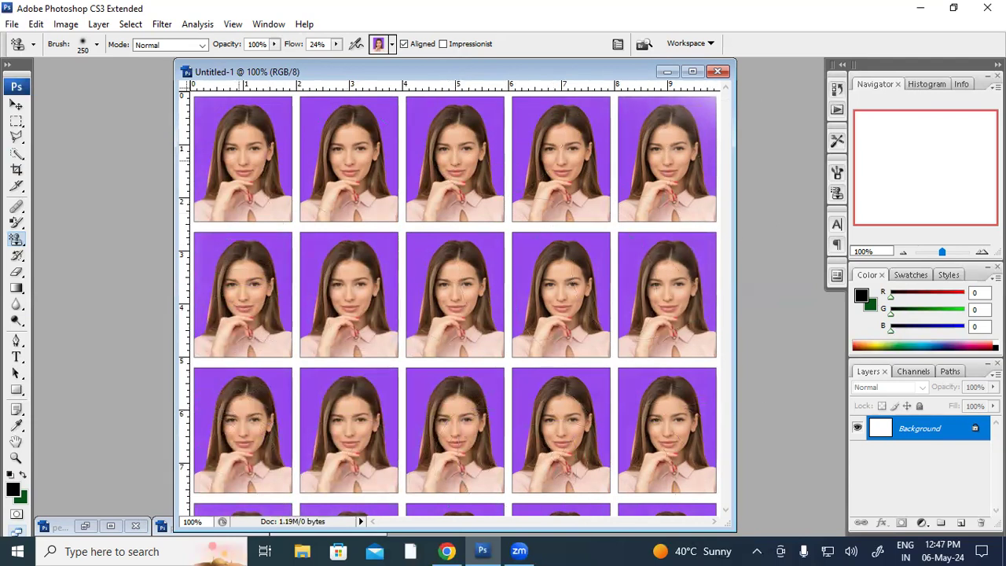